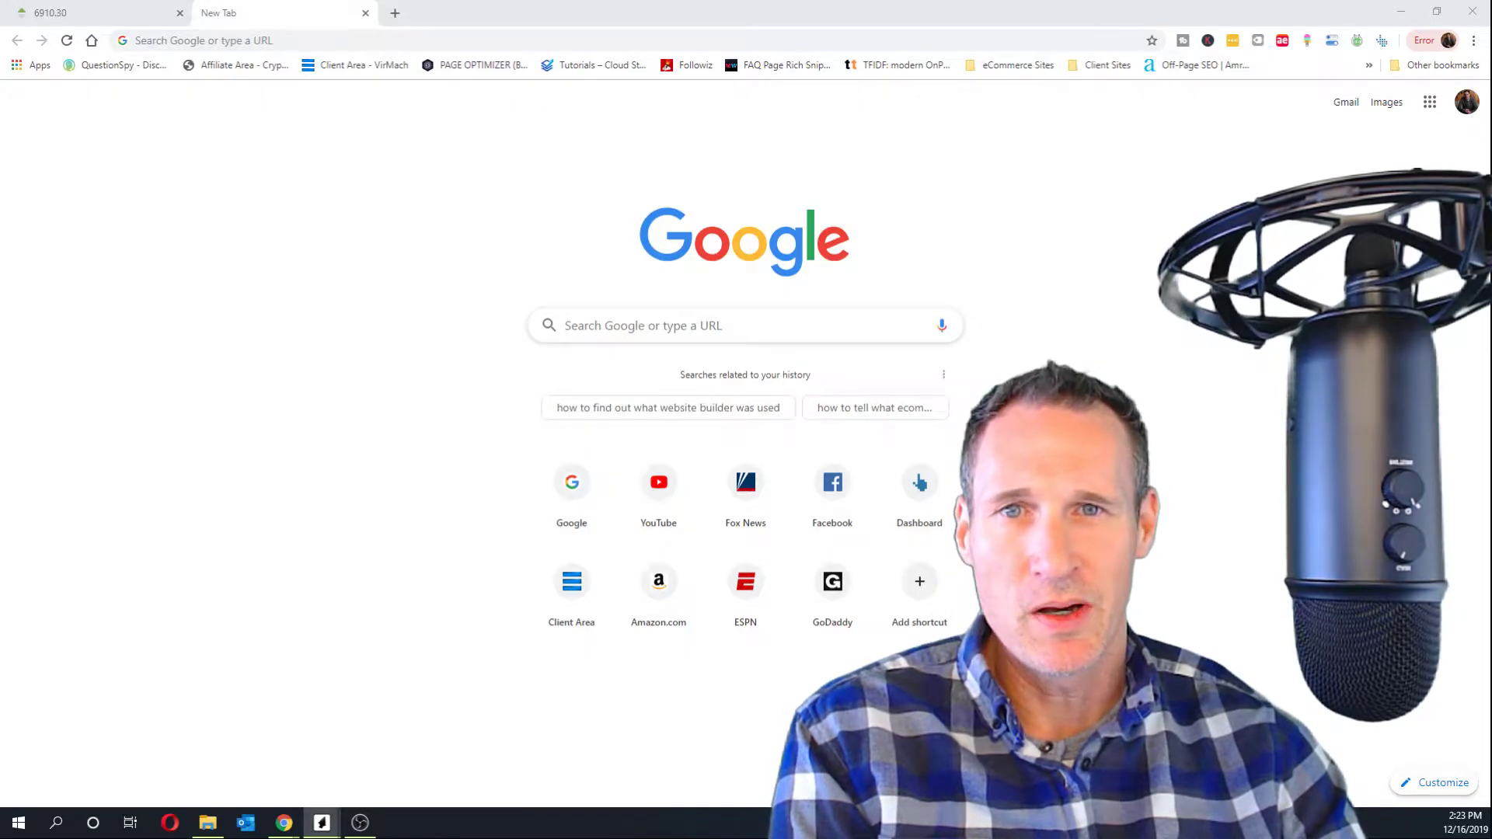
- Select all 514 domains in Web2.0 Hunter's list and copy them with Copy Selected Domains
left_click_drag(0, 77, 829, 72)
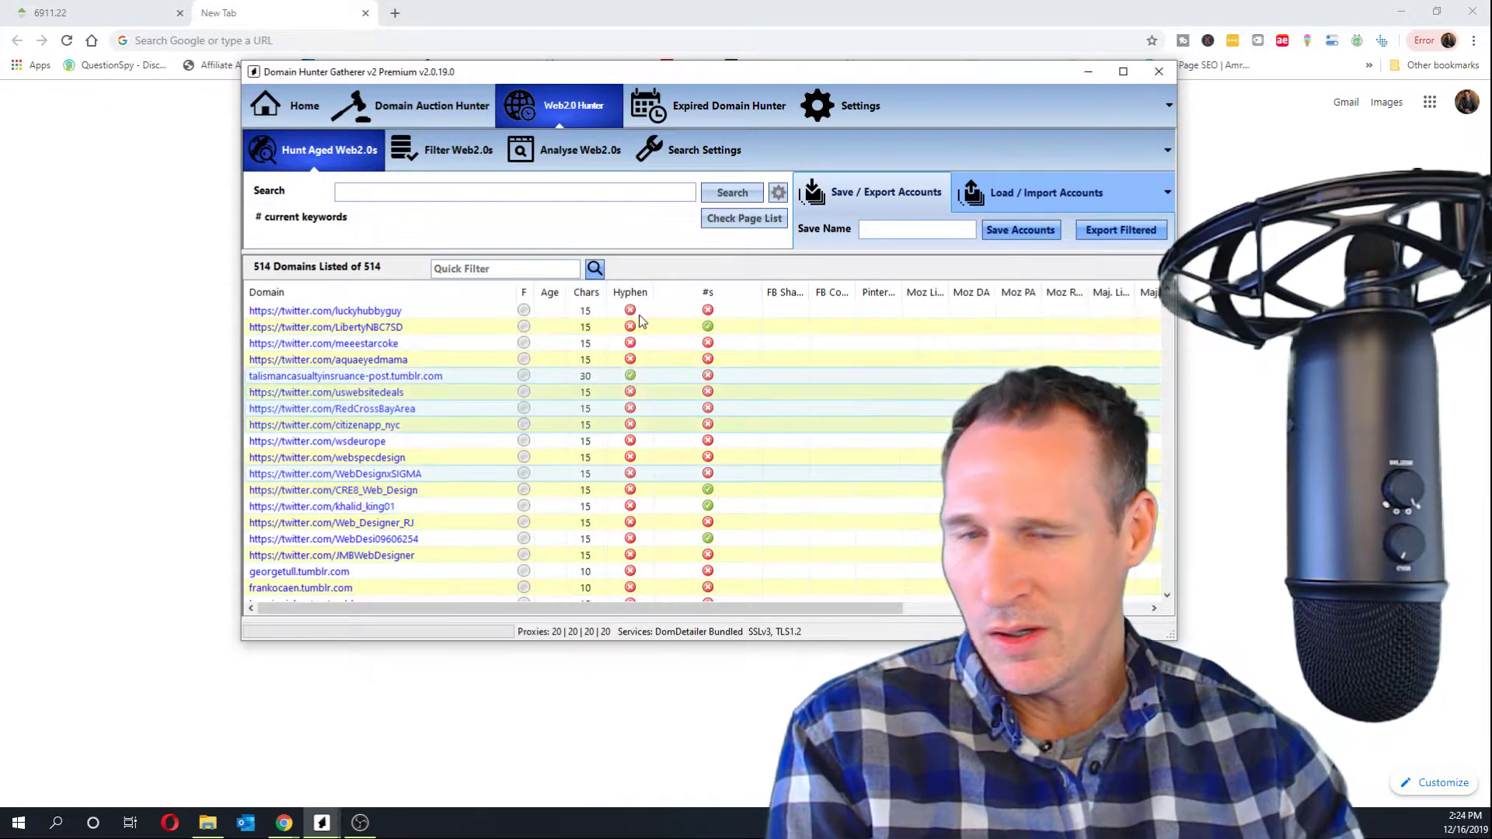
right_click(677, 401)
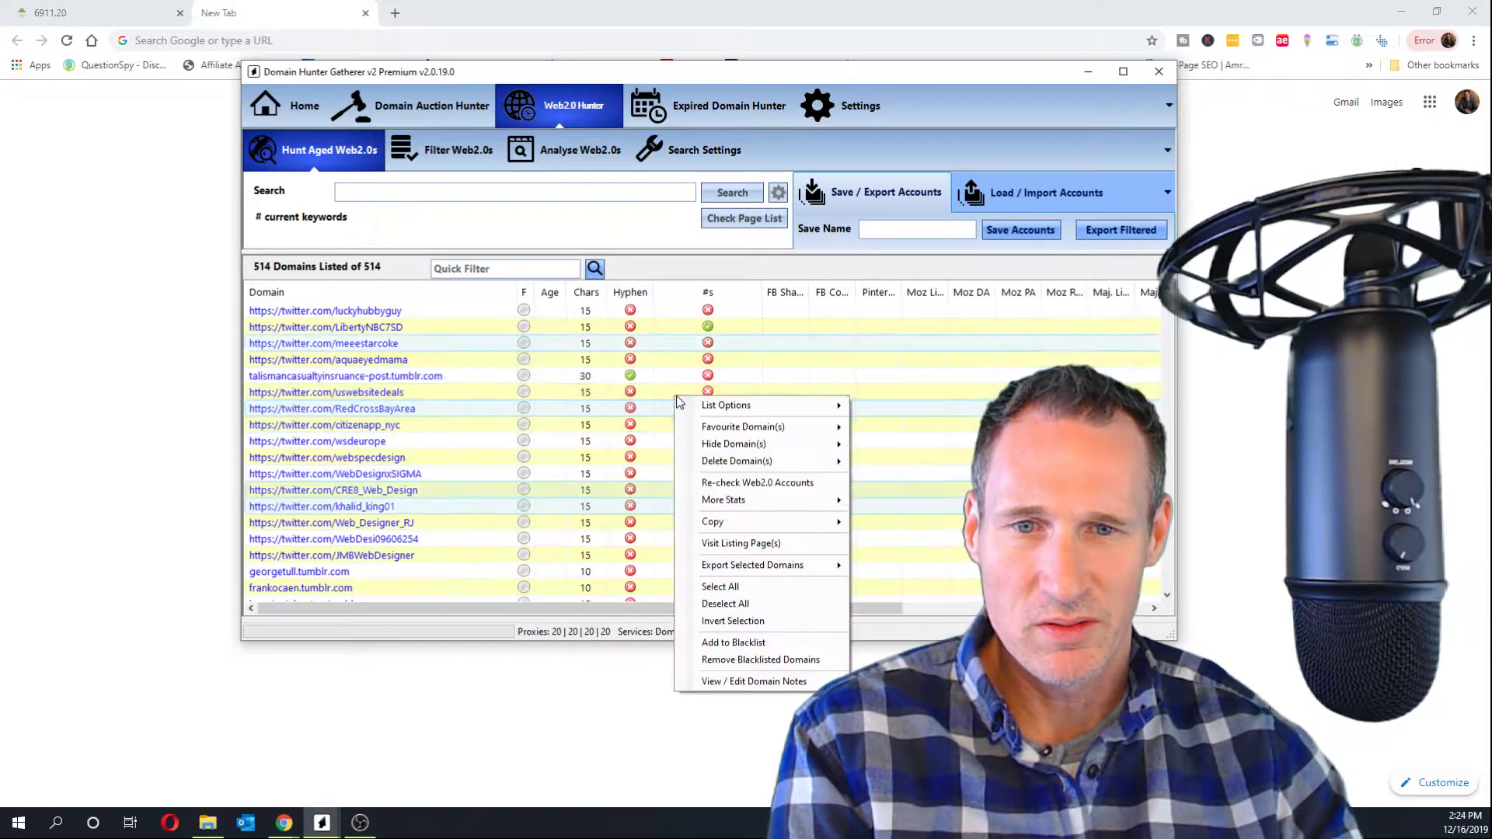
left_click(750, 586)
right_click(792, 426)
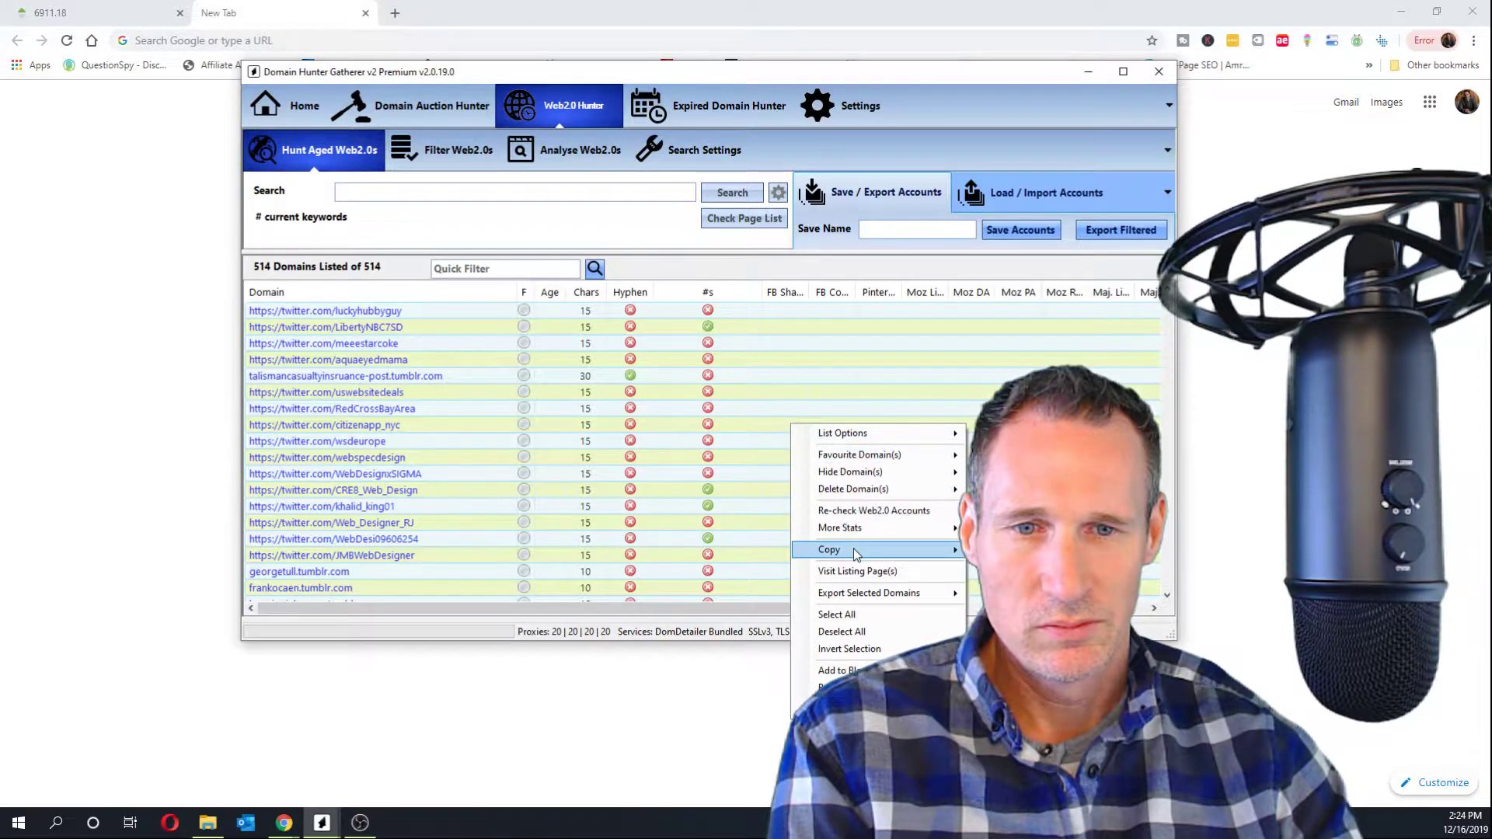
left_click(1003, 550)
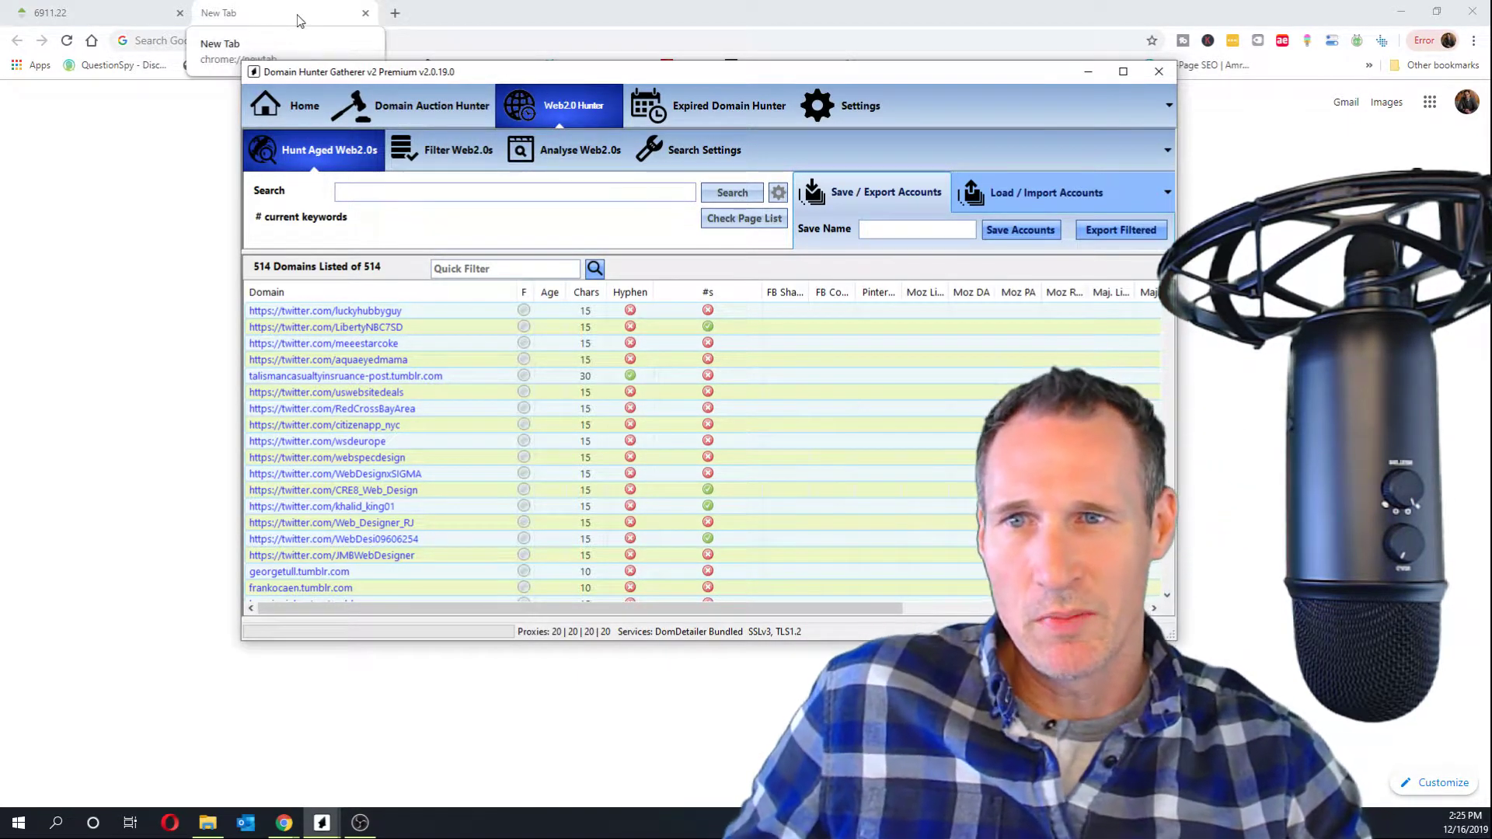
- Create a new blank Google Sheets spreadsheet from Google Drive
left_click(325, 9)
type("d")
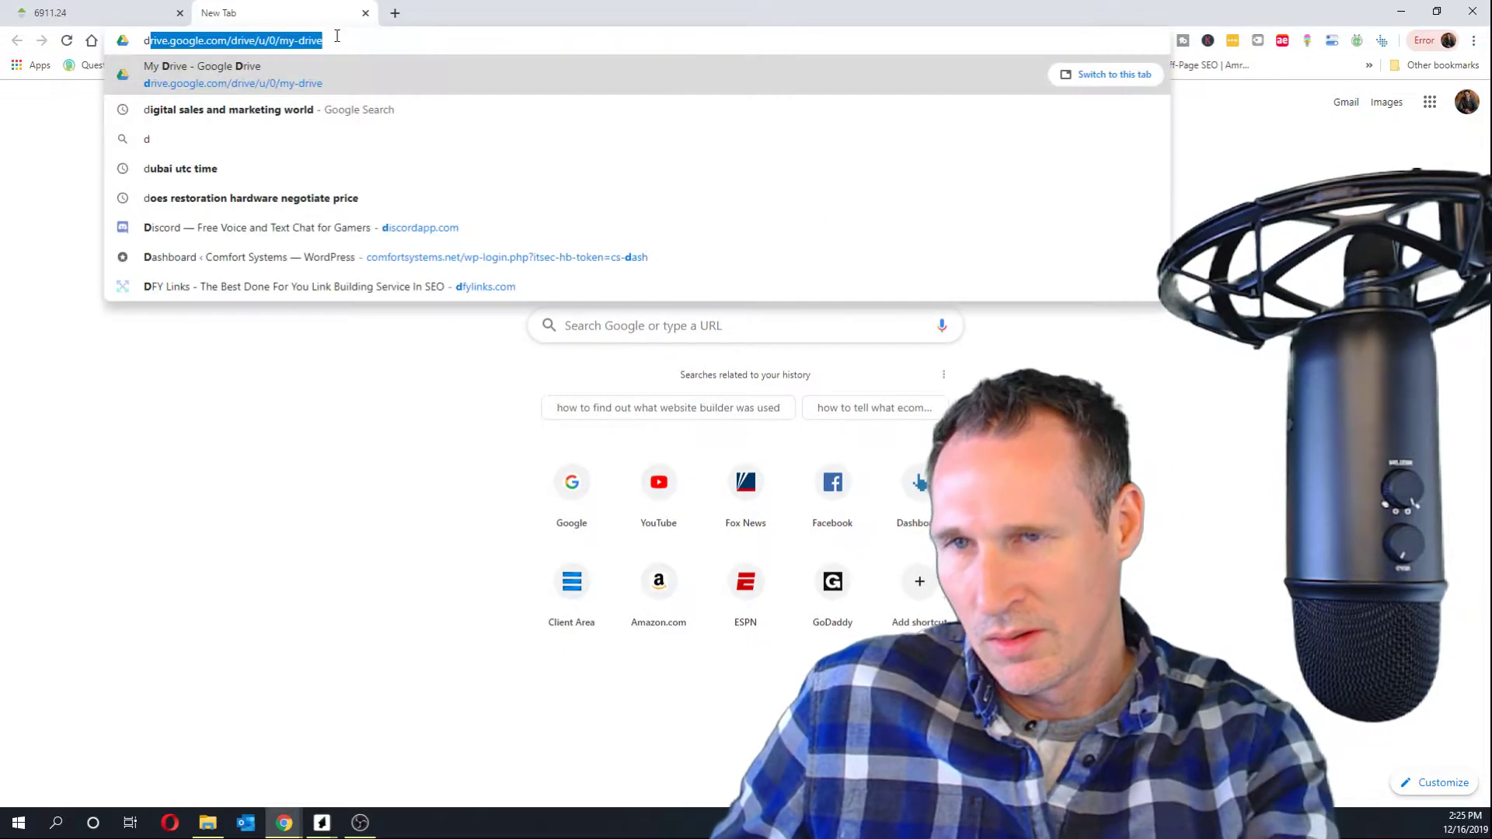
key("Return")
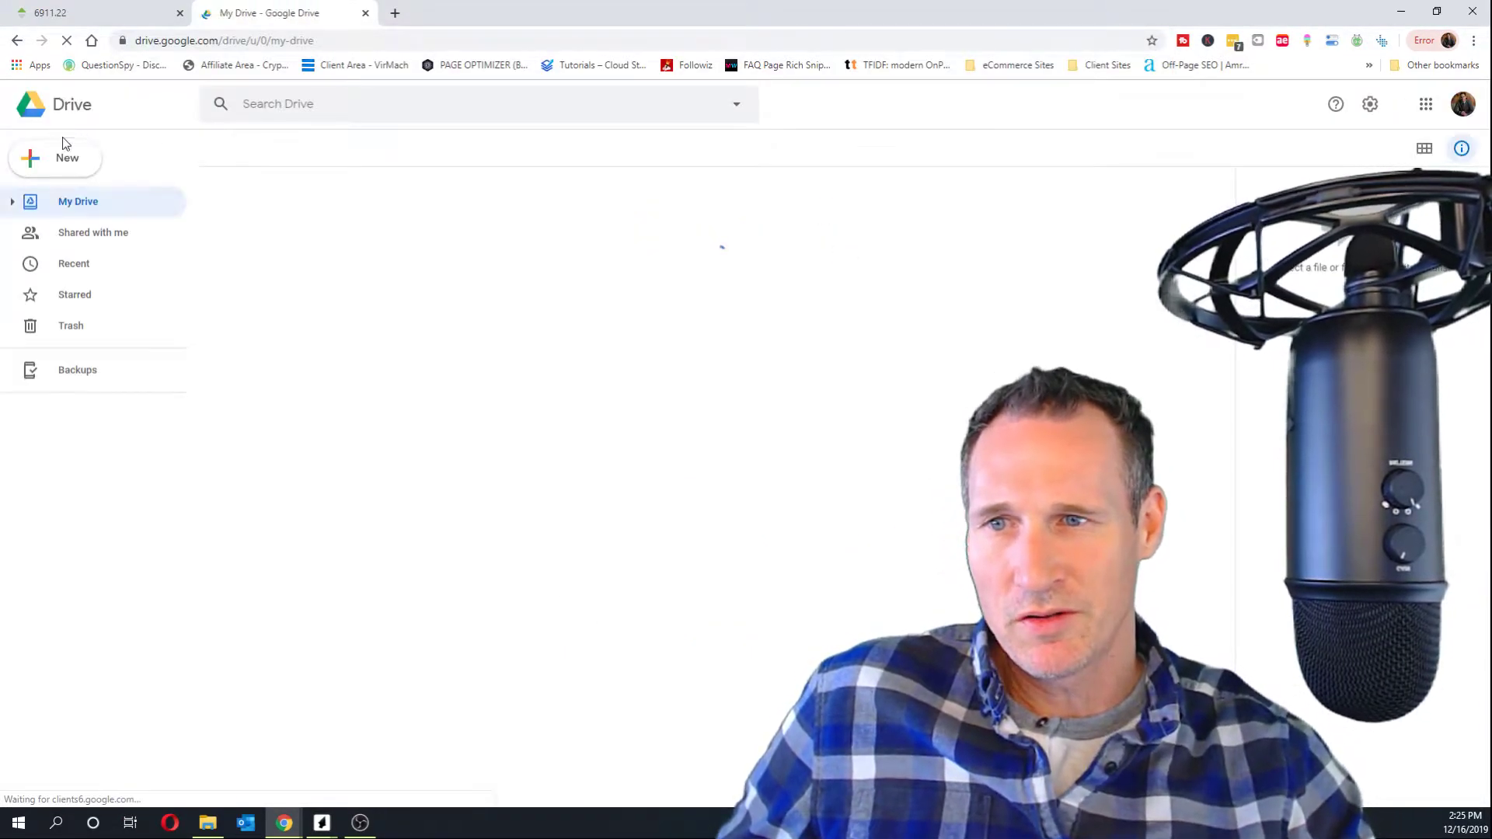
left_click(60, 159)
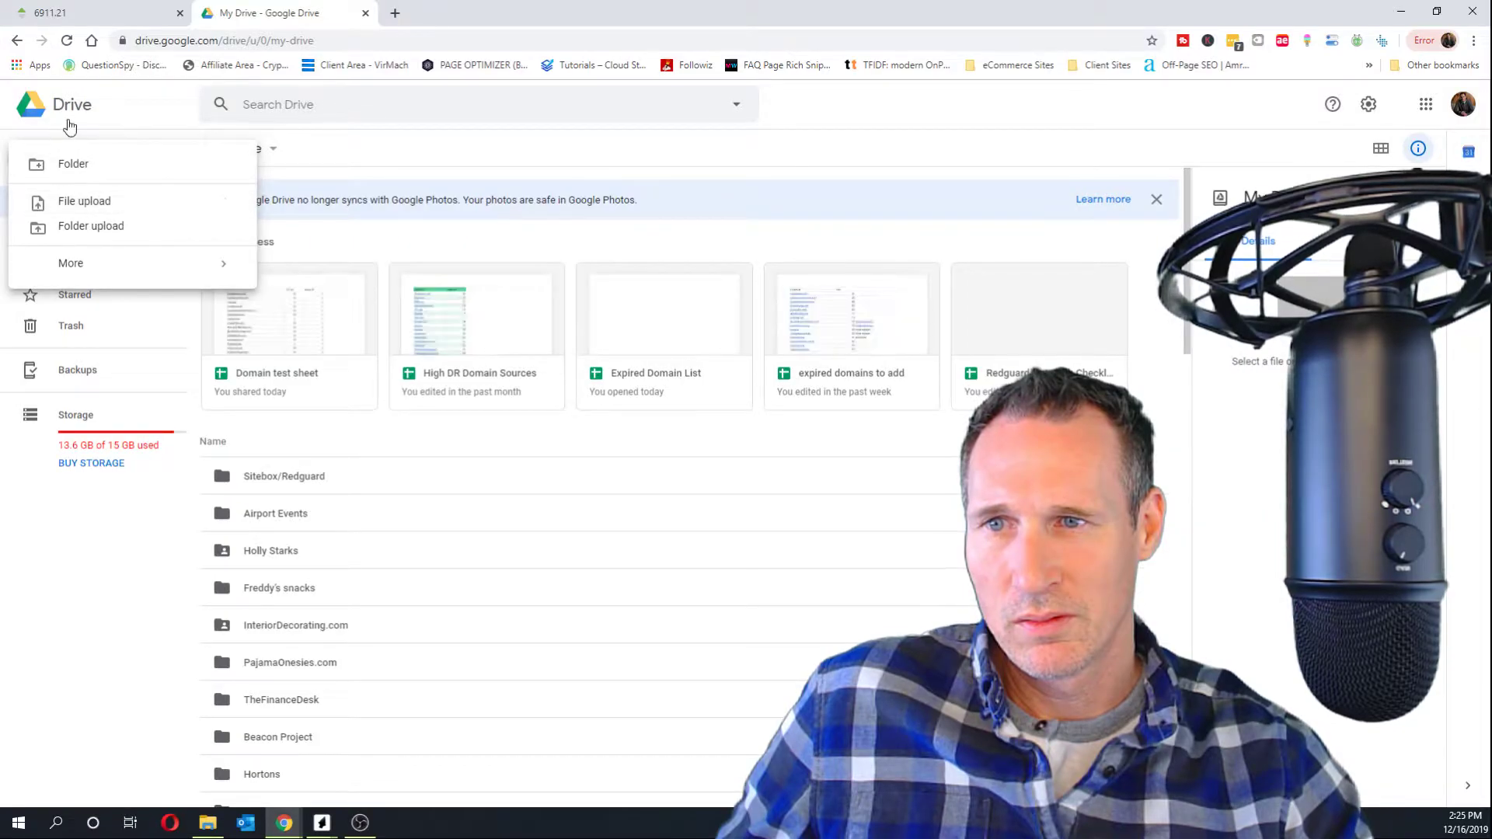
left_click(90, 284)
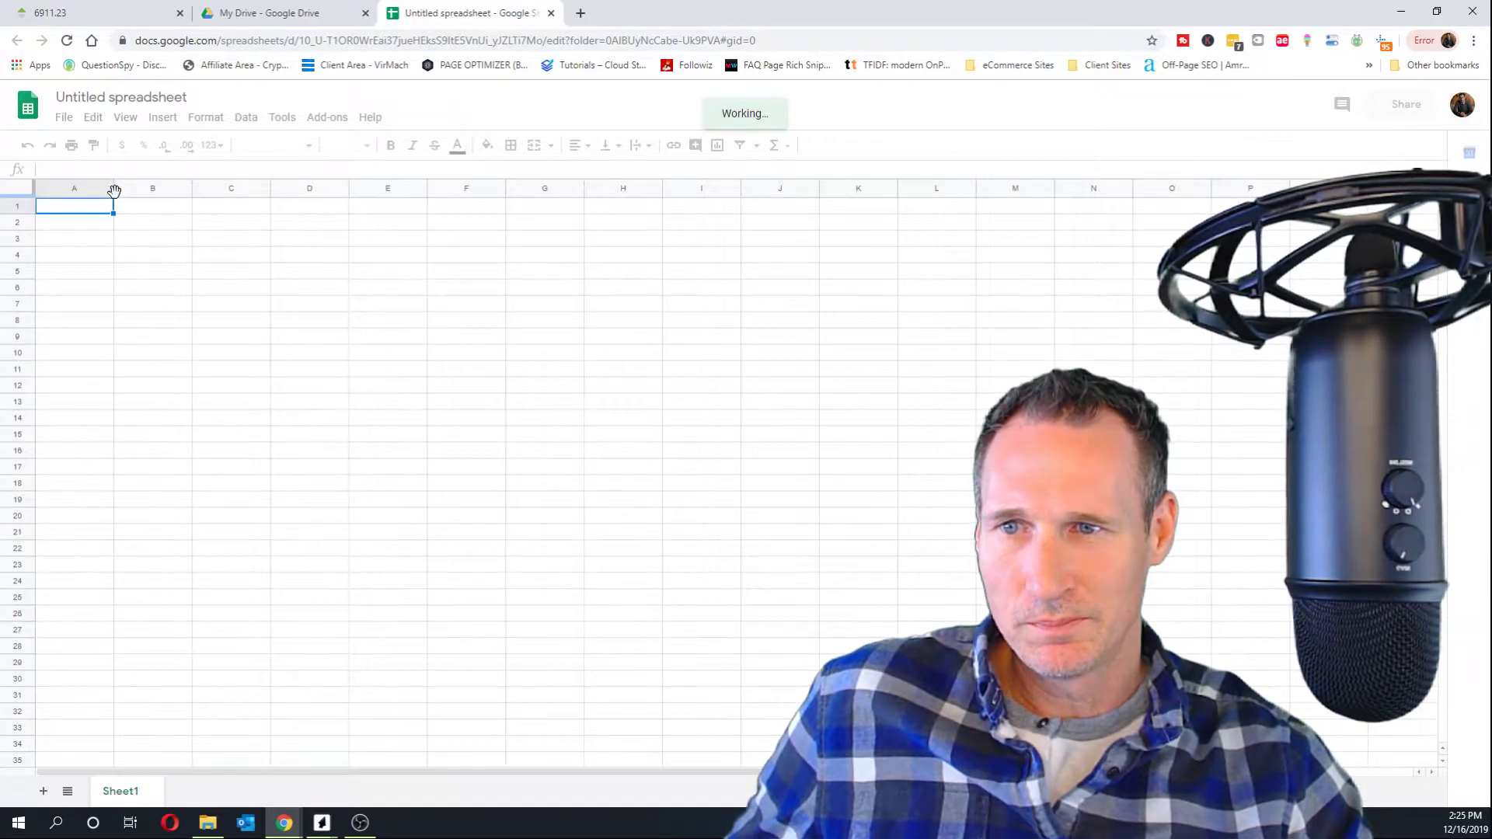
- Widen column A, paste the 514 domains and sort the sheet A to Z
left_click_drag(114, 187, 342, 190)
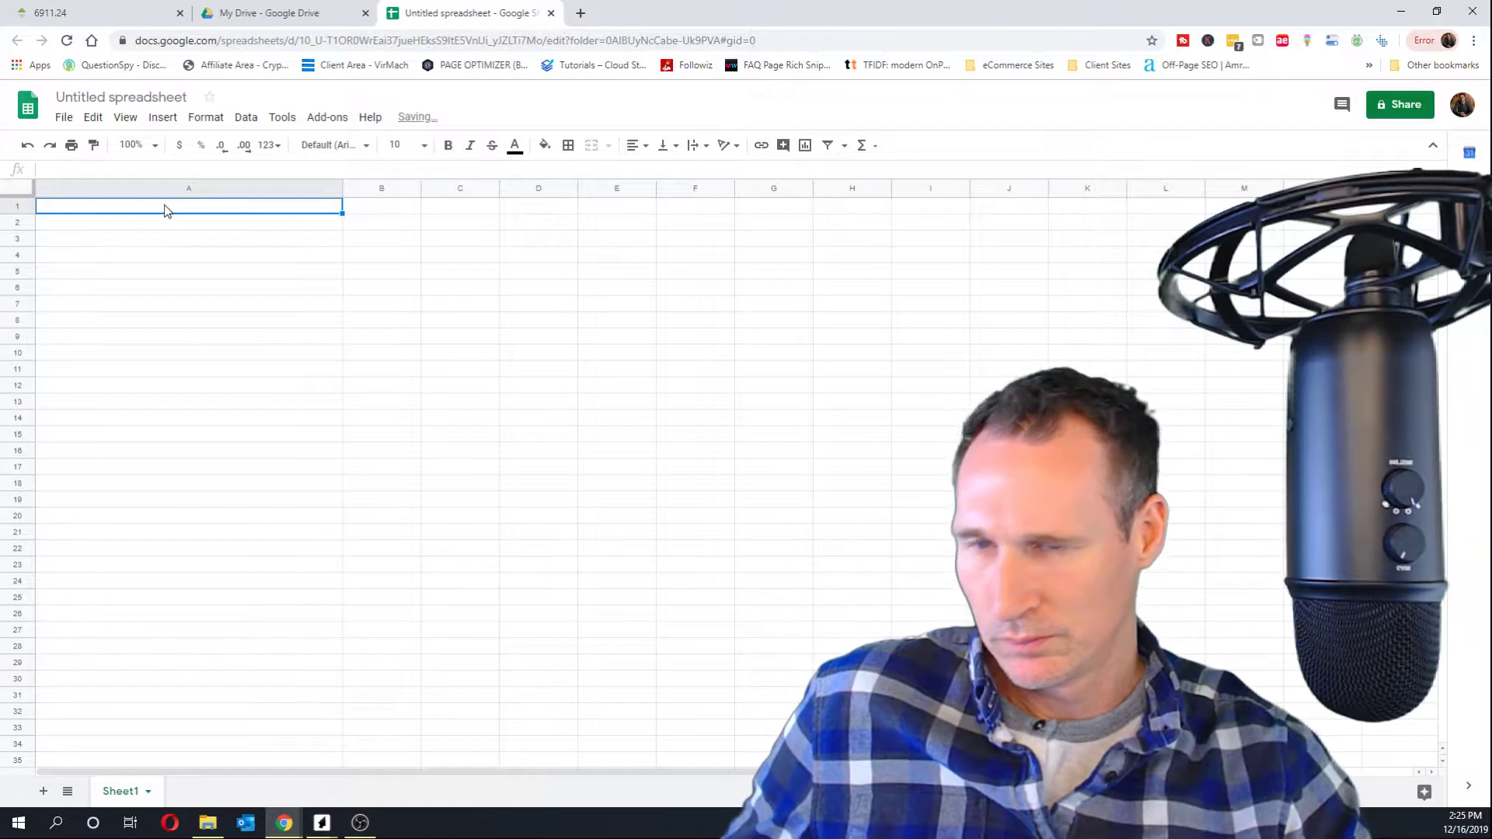
key("ctrl+v")
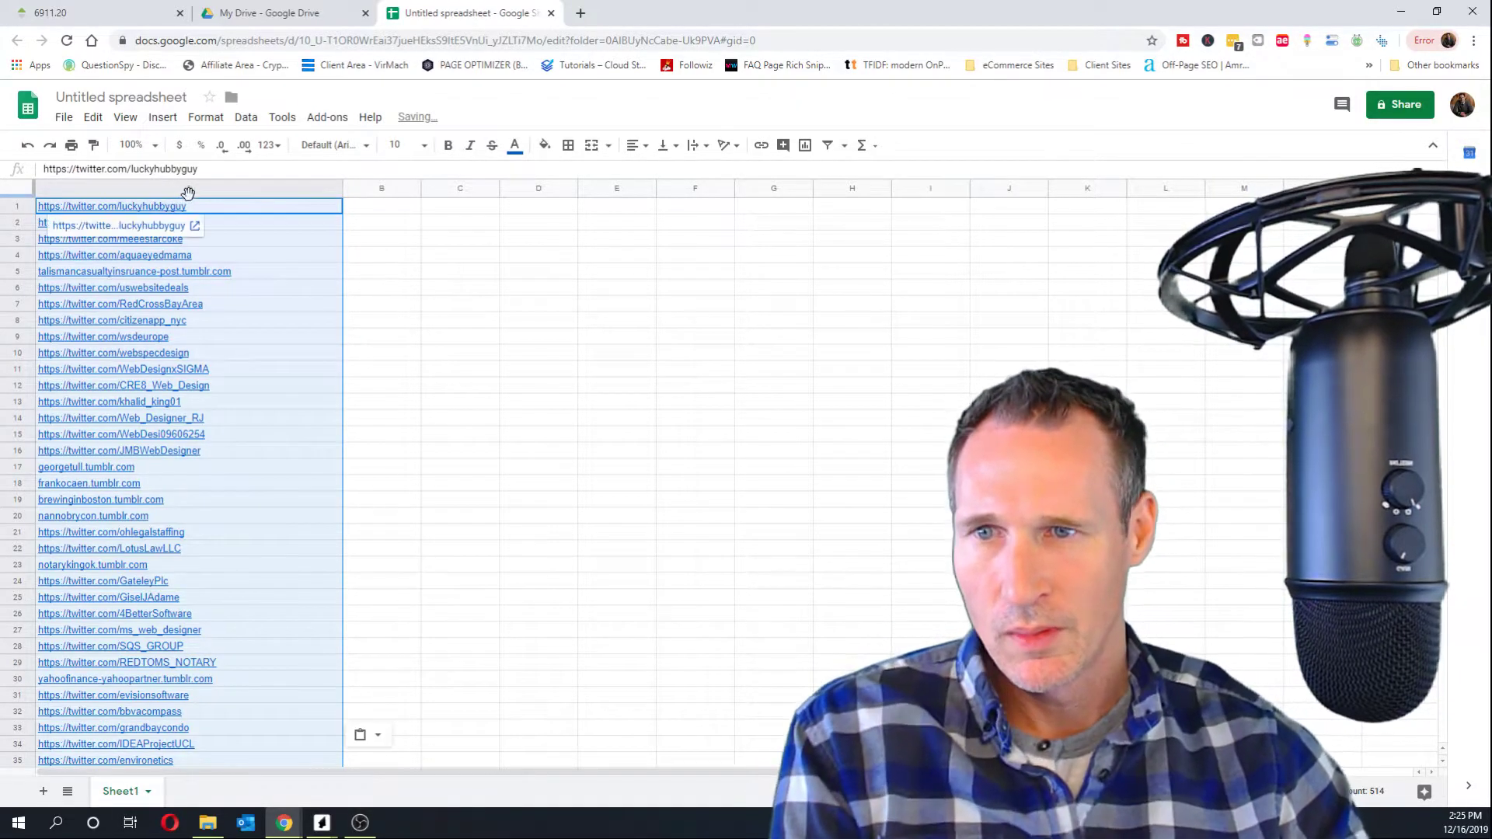
left_click(188, 190)
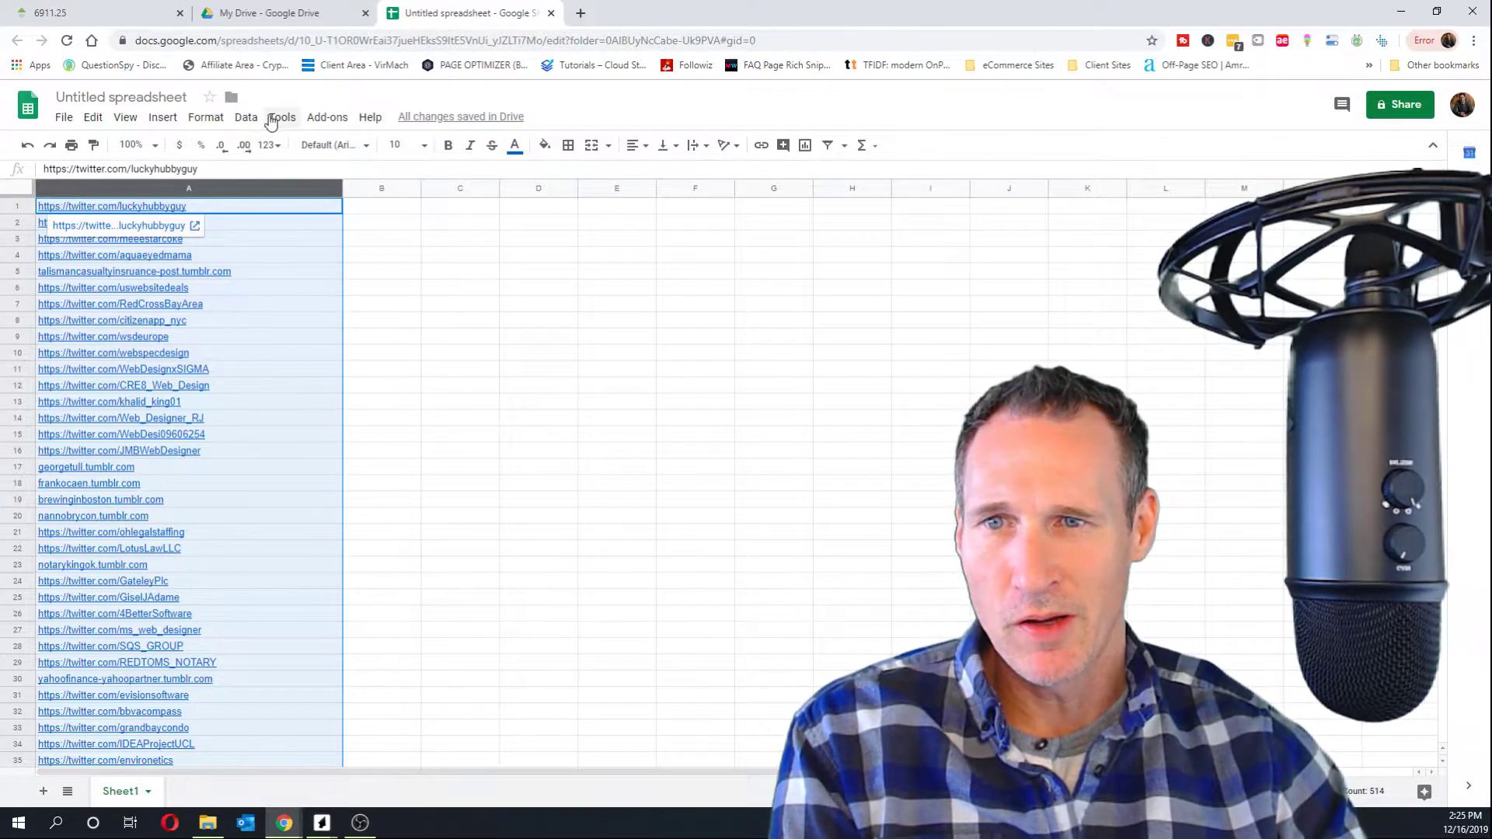
left_click(247, 121)
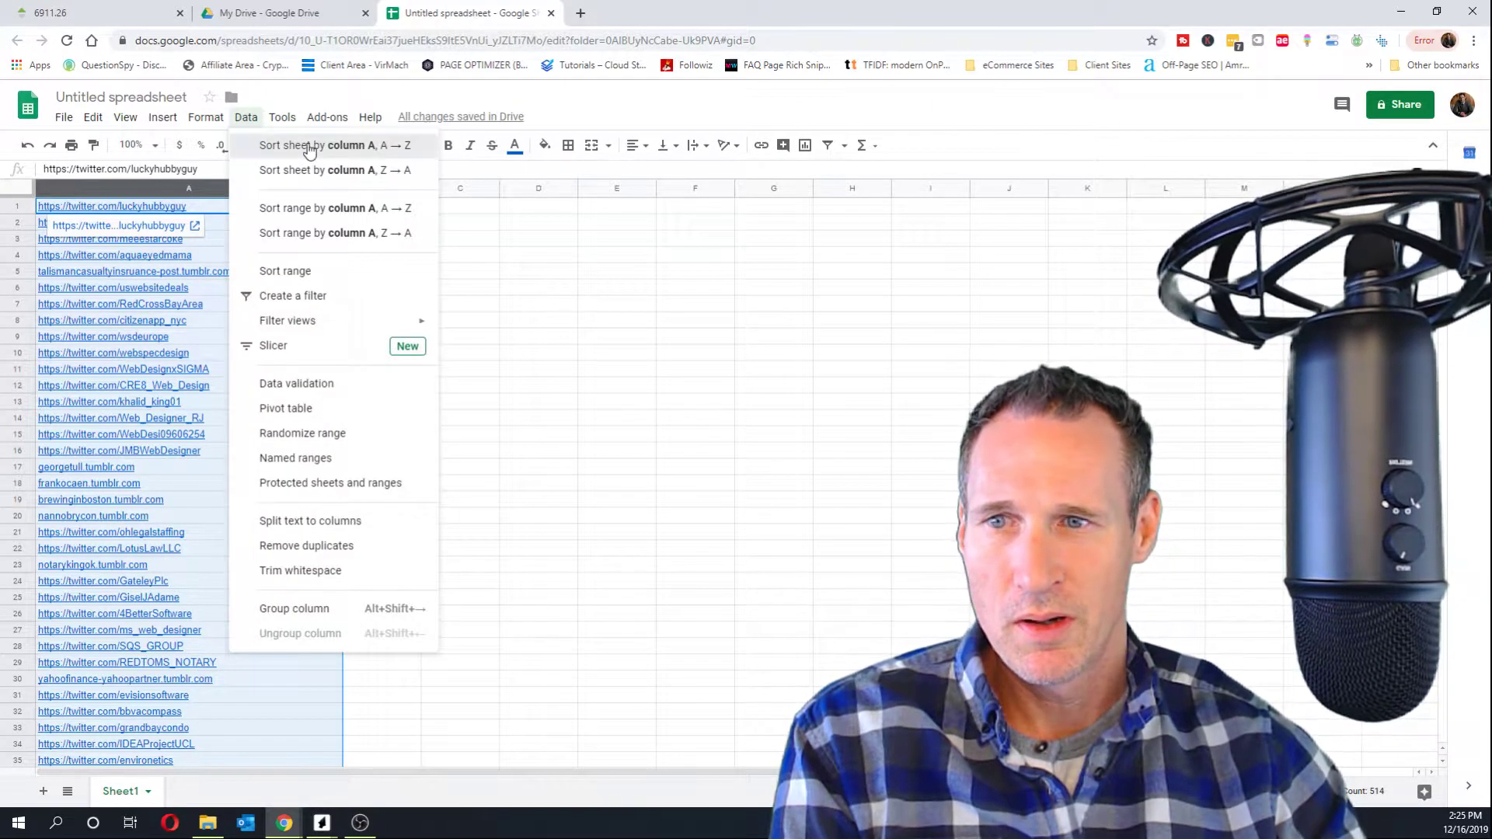
left_click(310, 147)
left_click(265, 353)
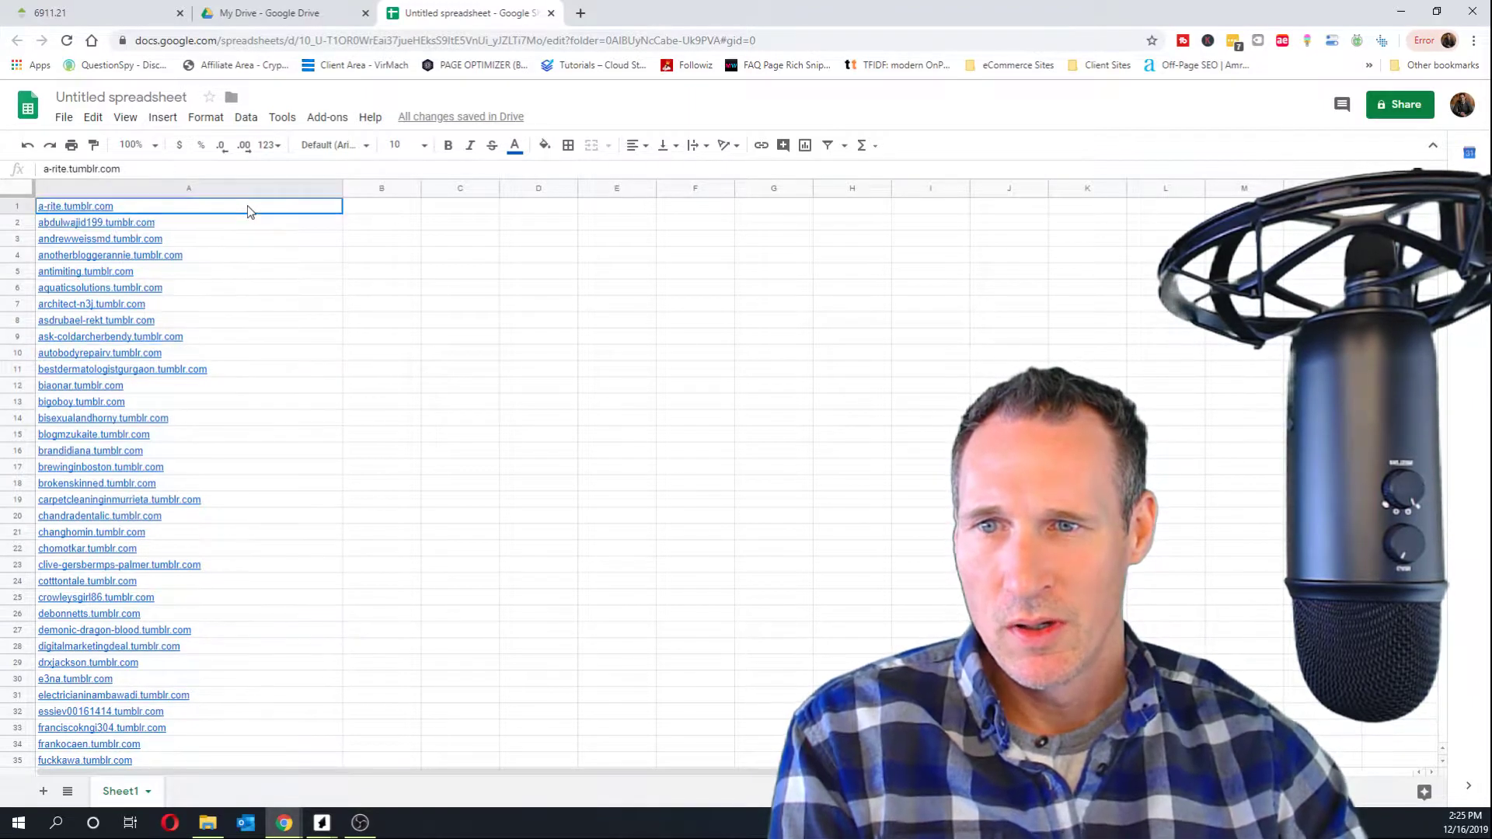
- Copy the first 200 domains in A1:A200 and bring the Ahrefs window forward
left_click_drag(247, 205, 209, 710)
right_click(278, 393)
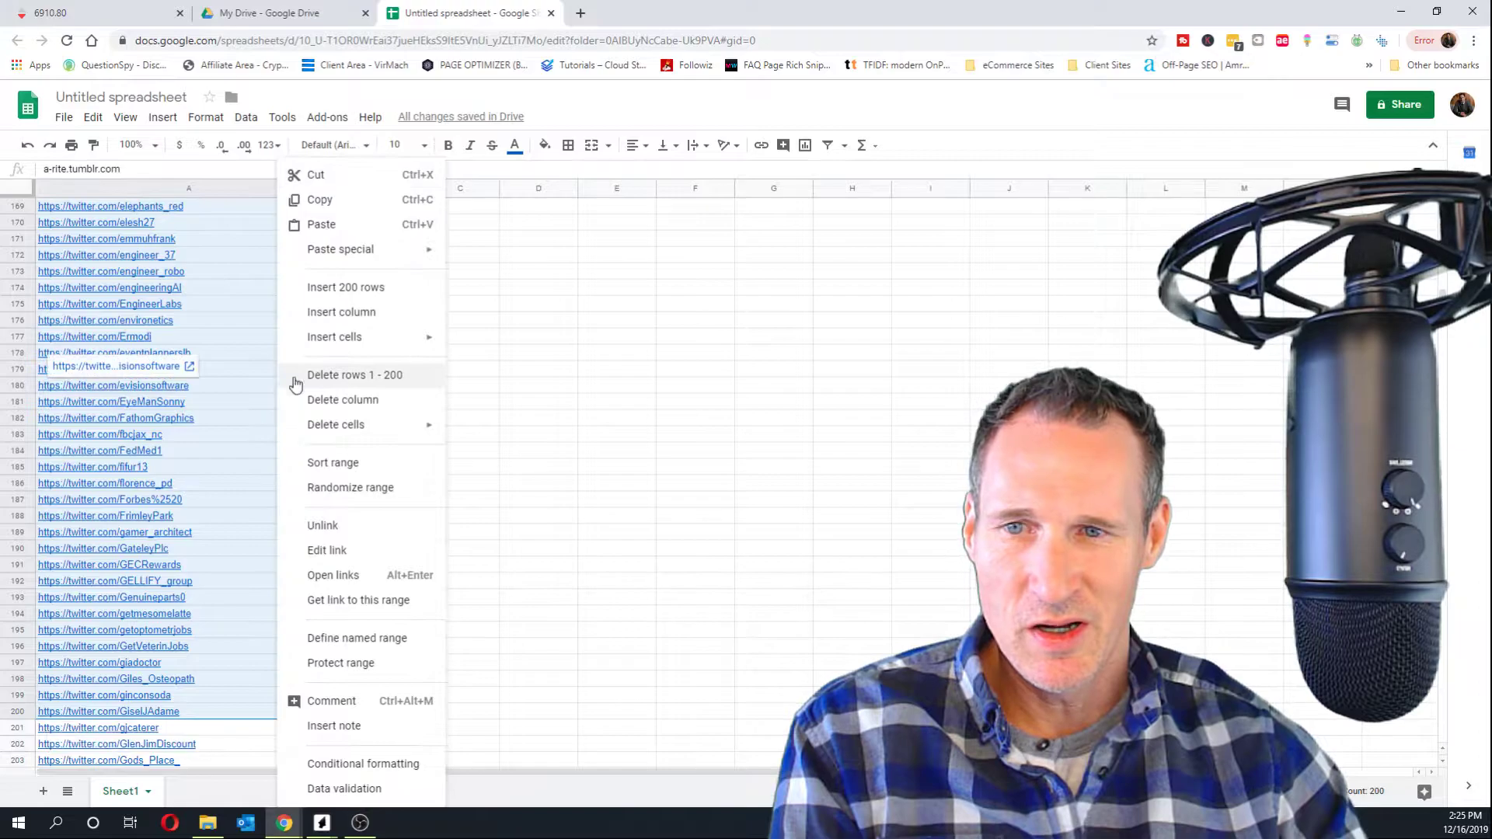
left_click(333, 196)
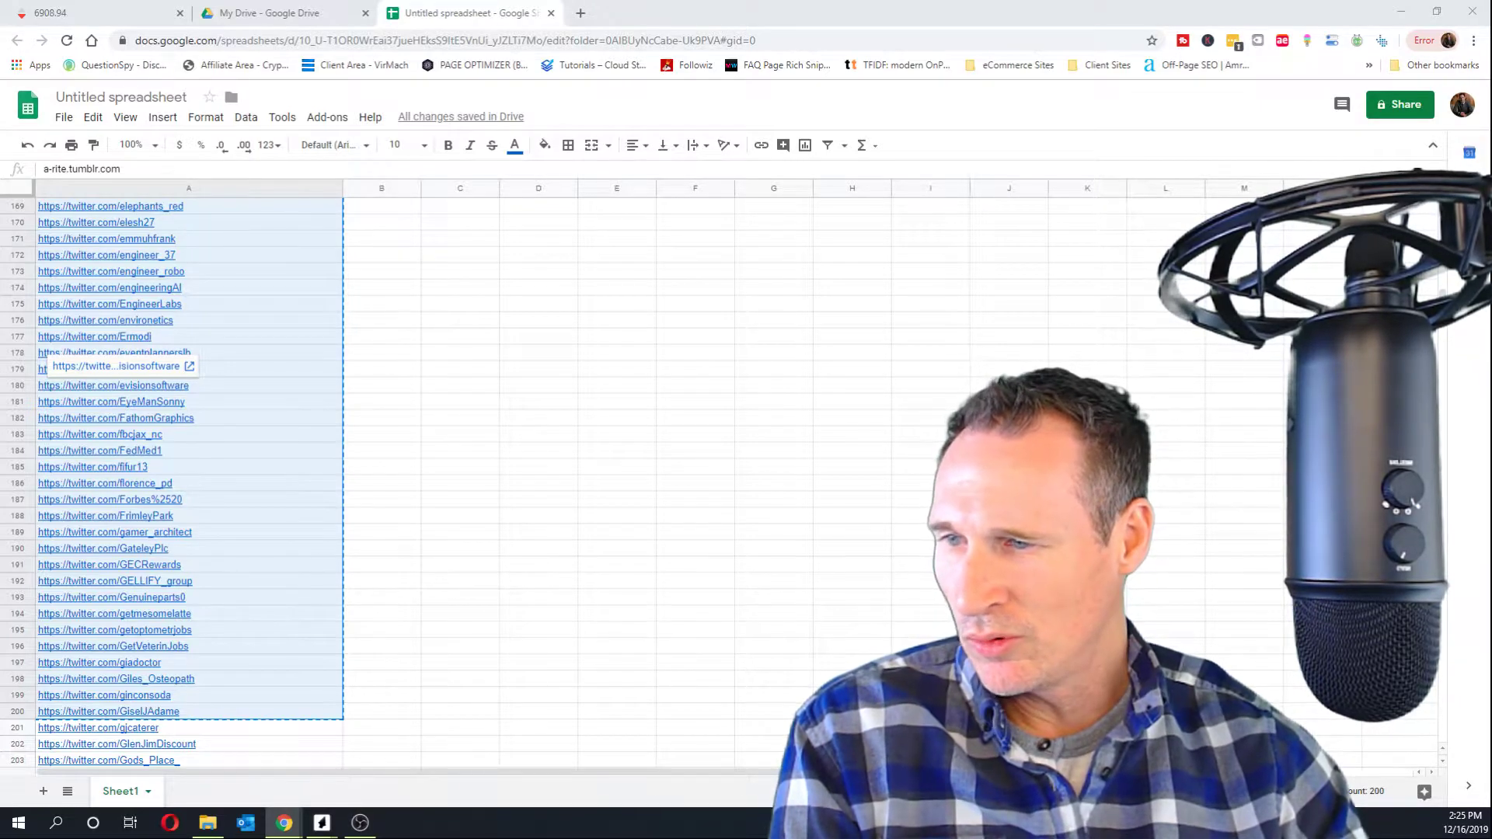
left_click_drag(0, 147, 288, 1)
- Paste the 200 copied URLs into Ahrefs' Batch analysis, then return to the spreadsheet
scroll(333, 159, "up", 8)
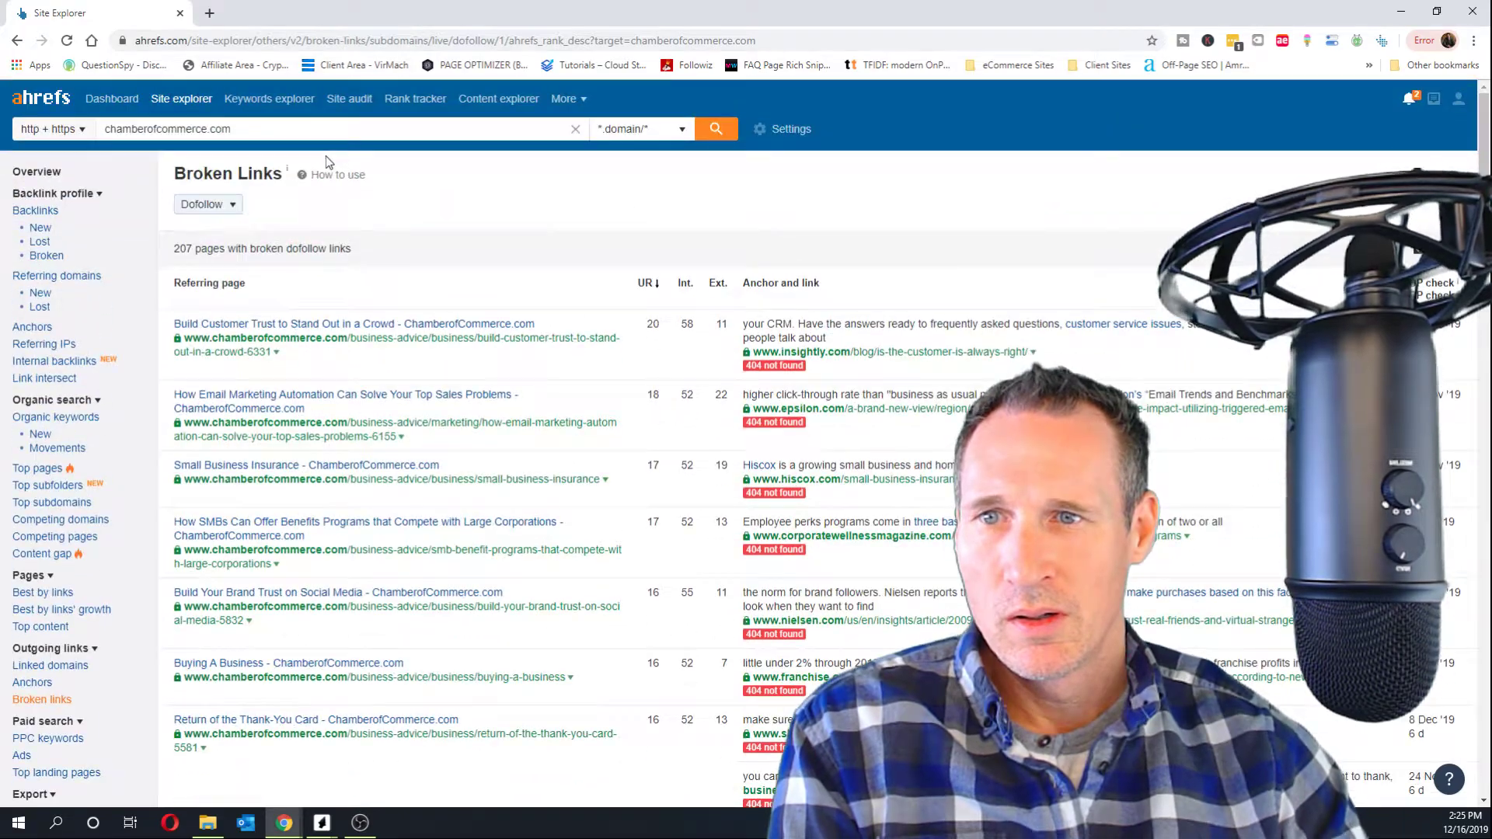
left_click(179, 101)
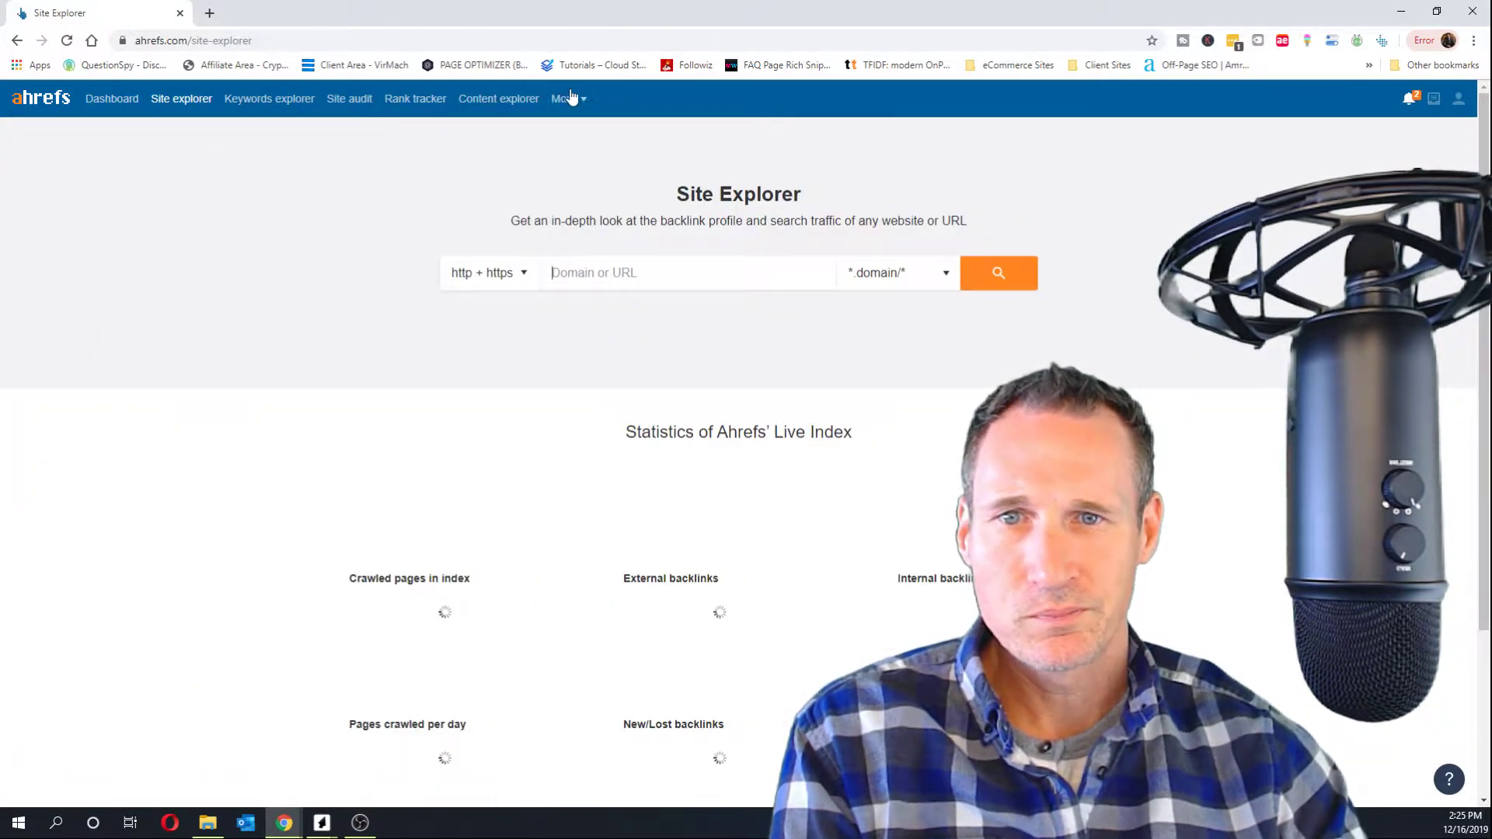
left_click(571, 98)
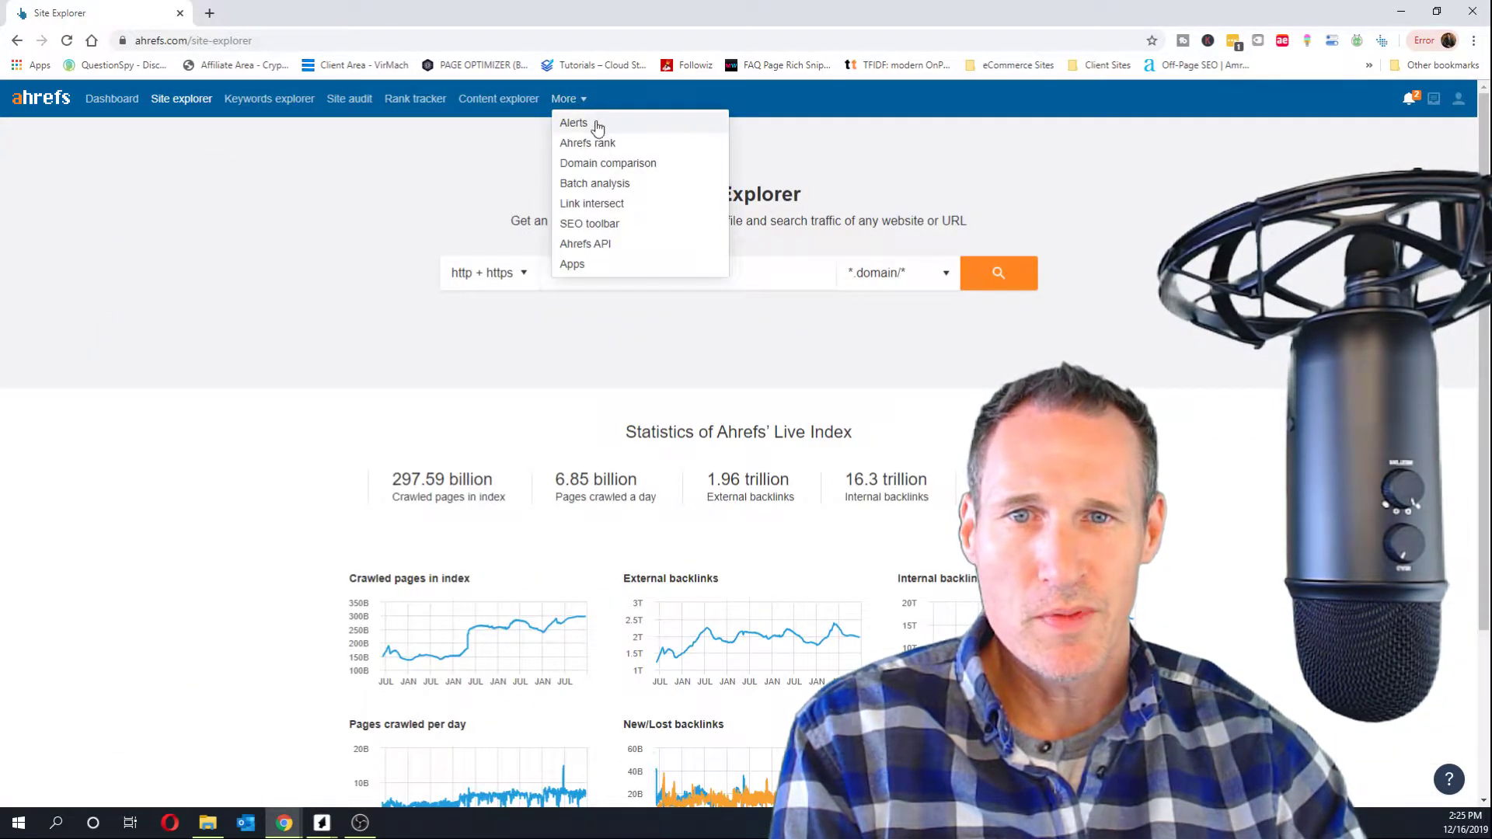
left_click(619, 185)
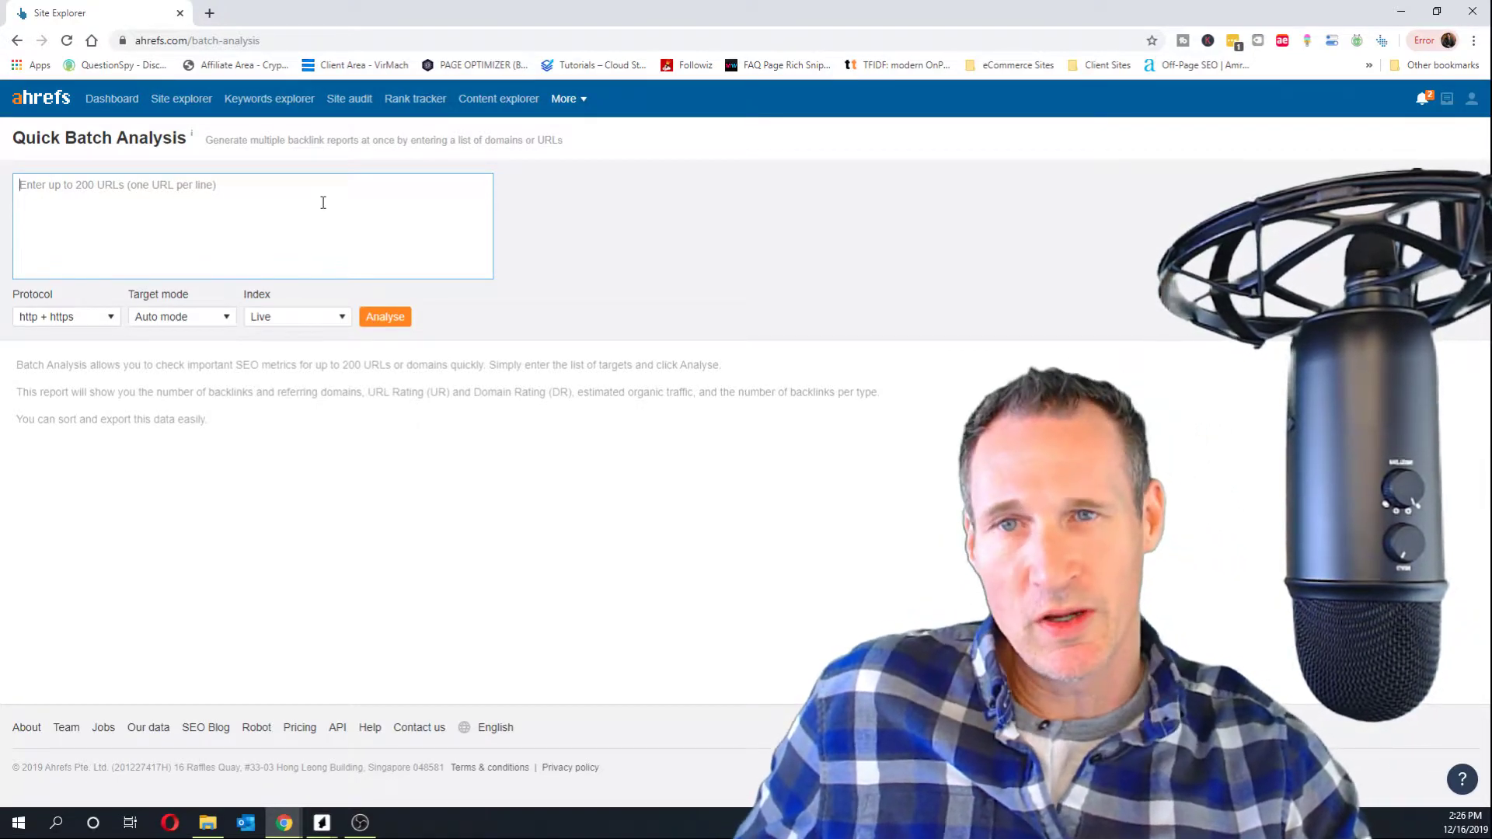
key("ctrl+v")
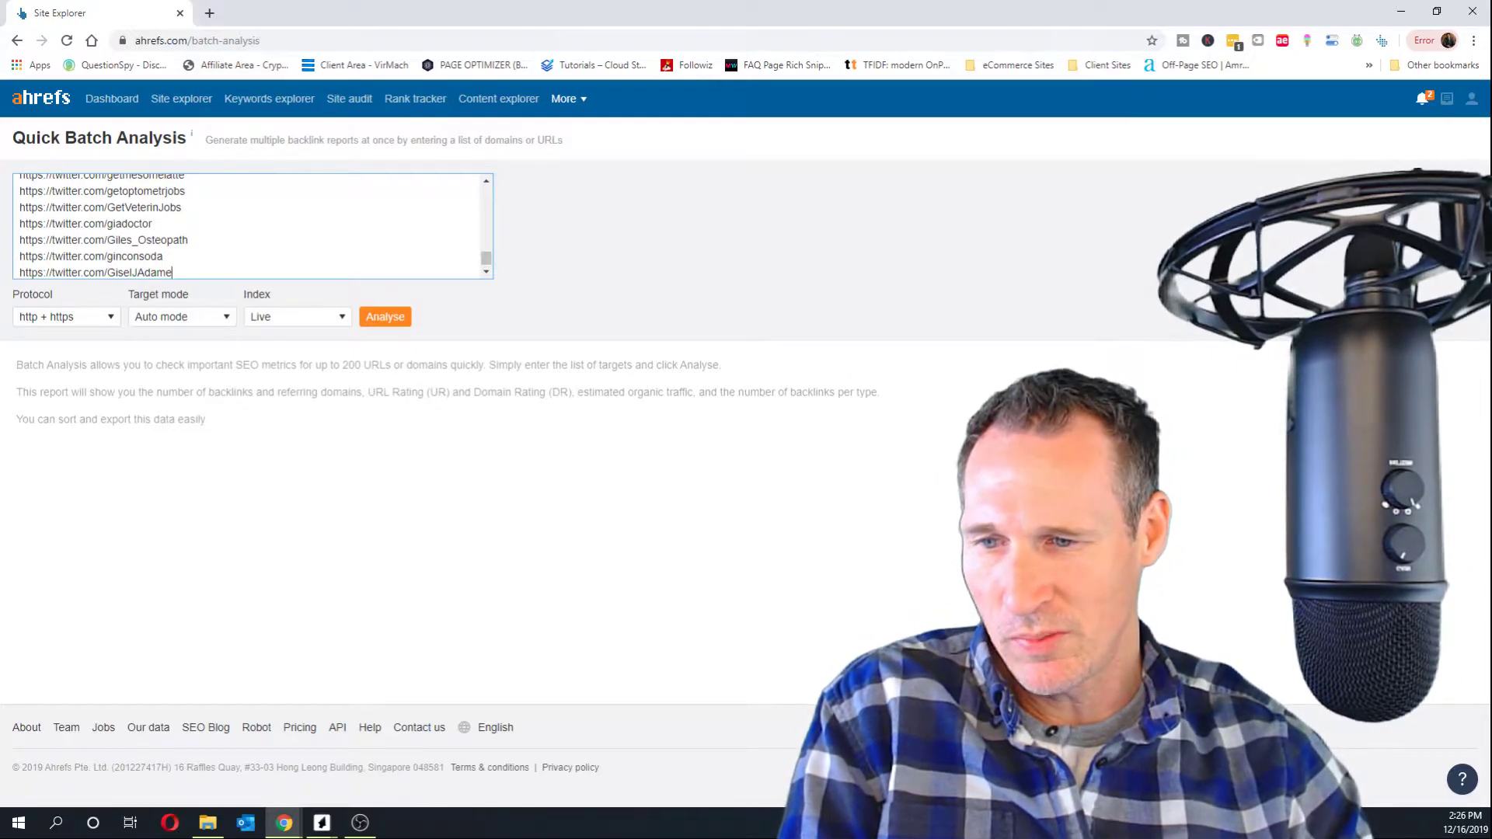
key("alt+Tab")
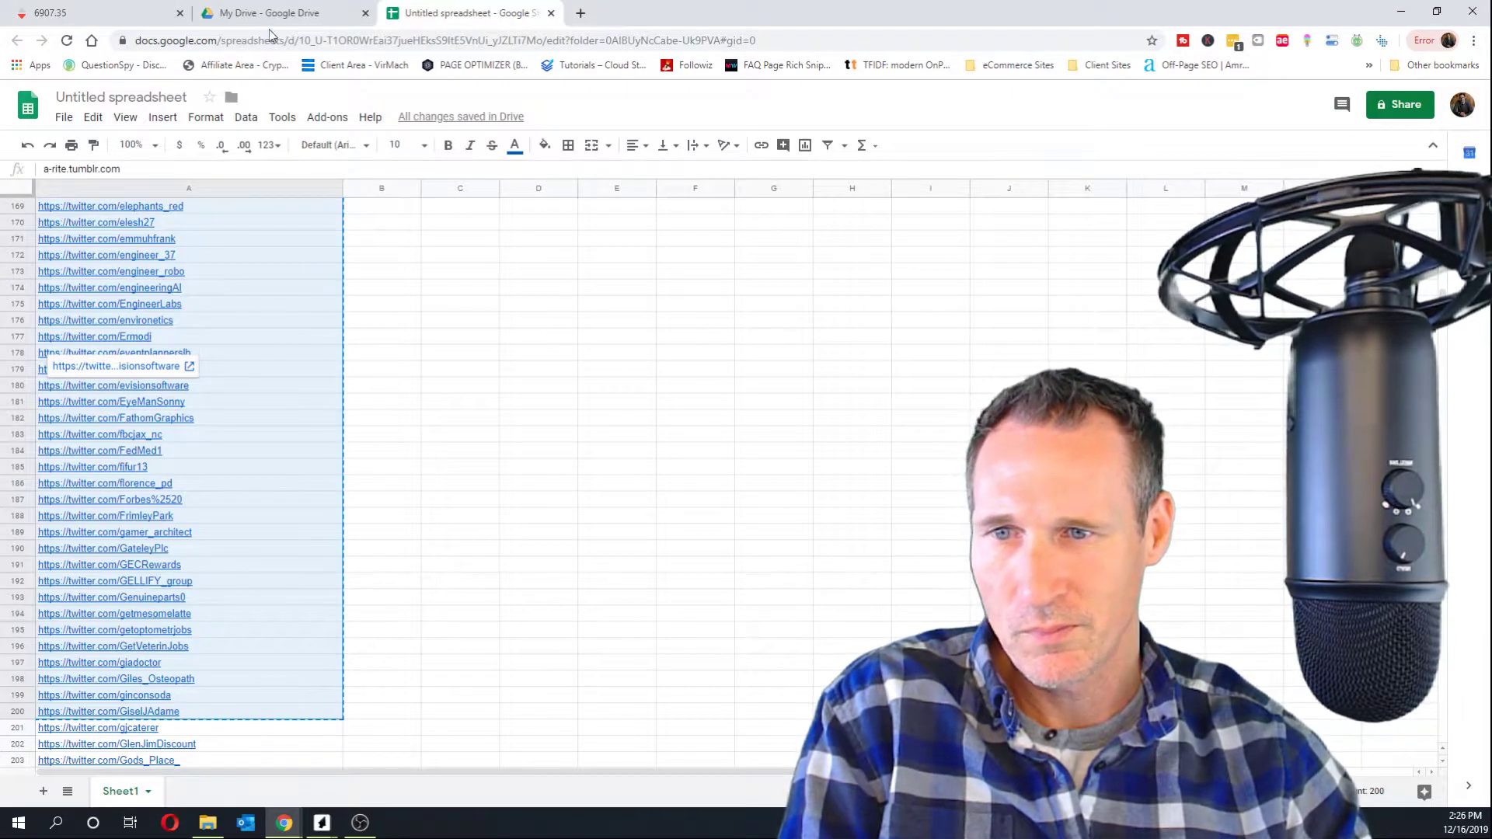
- Copy the selected domain rows again and paste them into the Ahrefs batch box
right_click(163, 273)
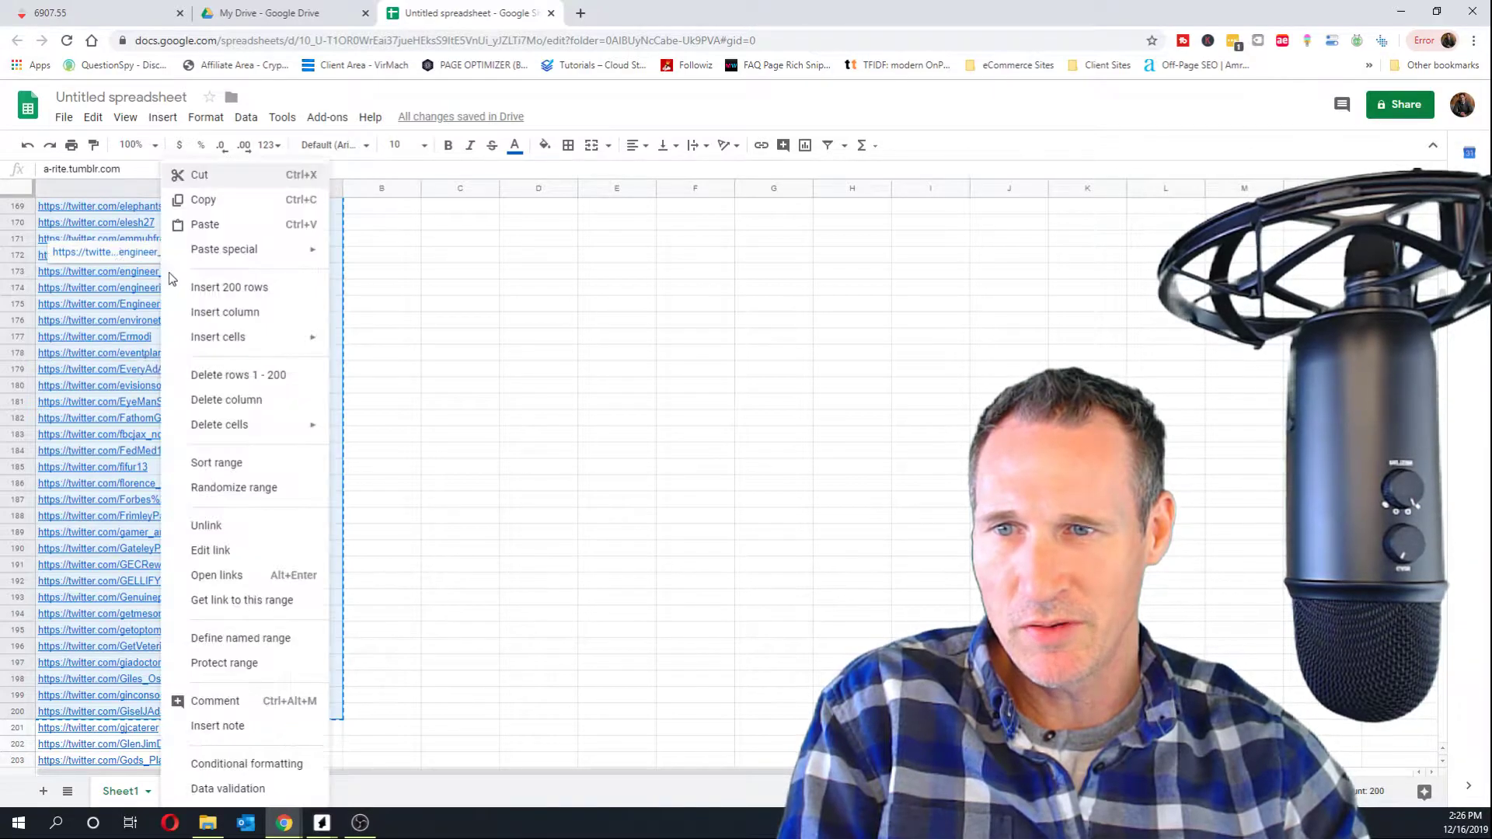
left_click(237, 201)
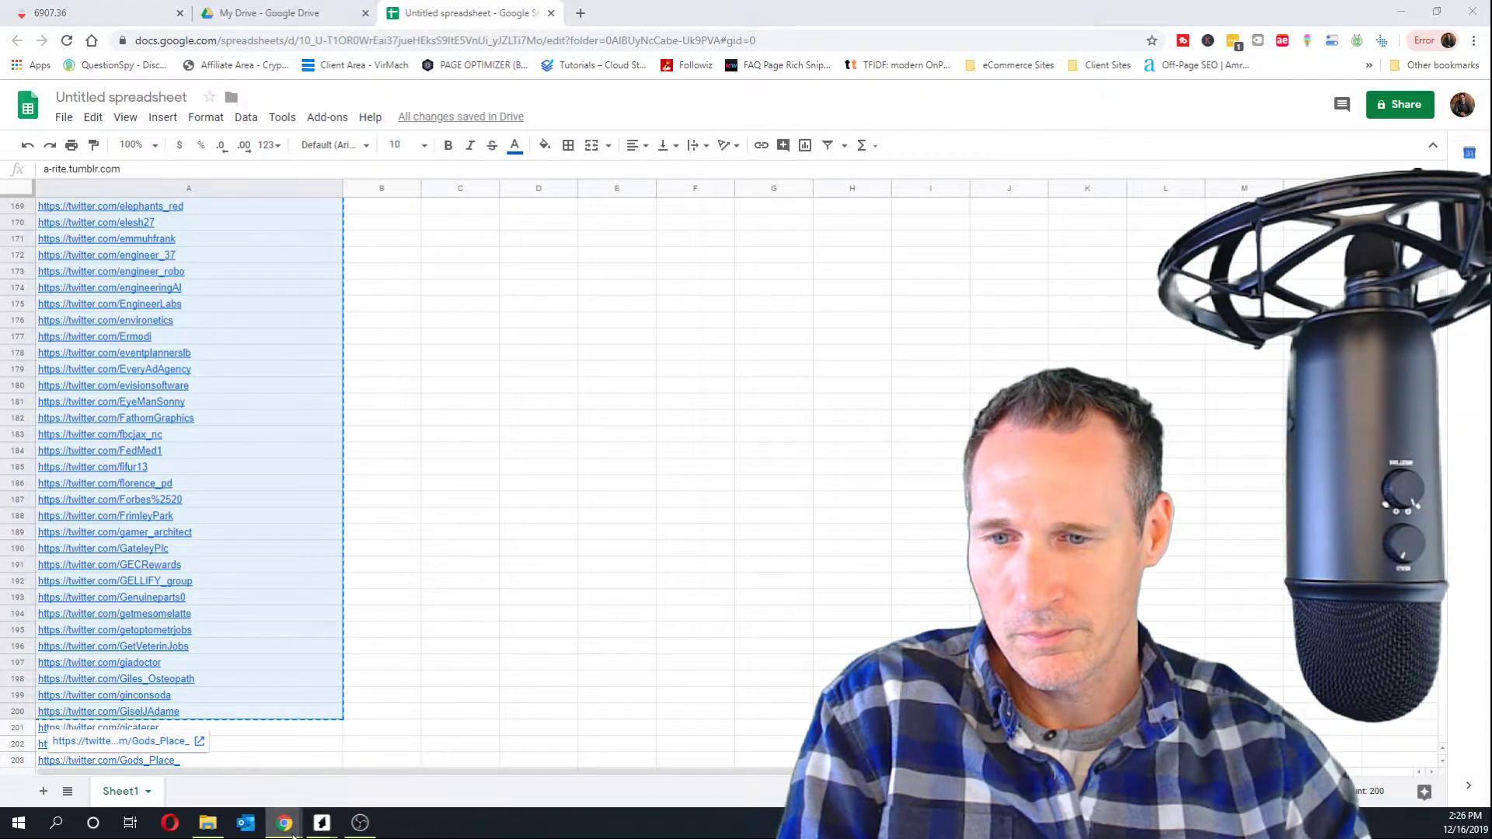
mouse_move(284, 822)
left_click(442, 746)
key("ctrl+v")
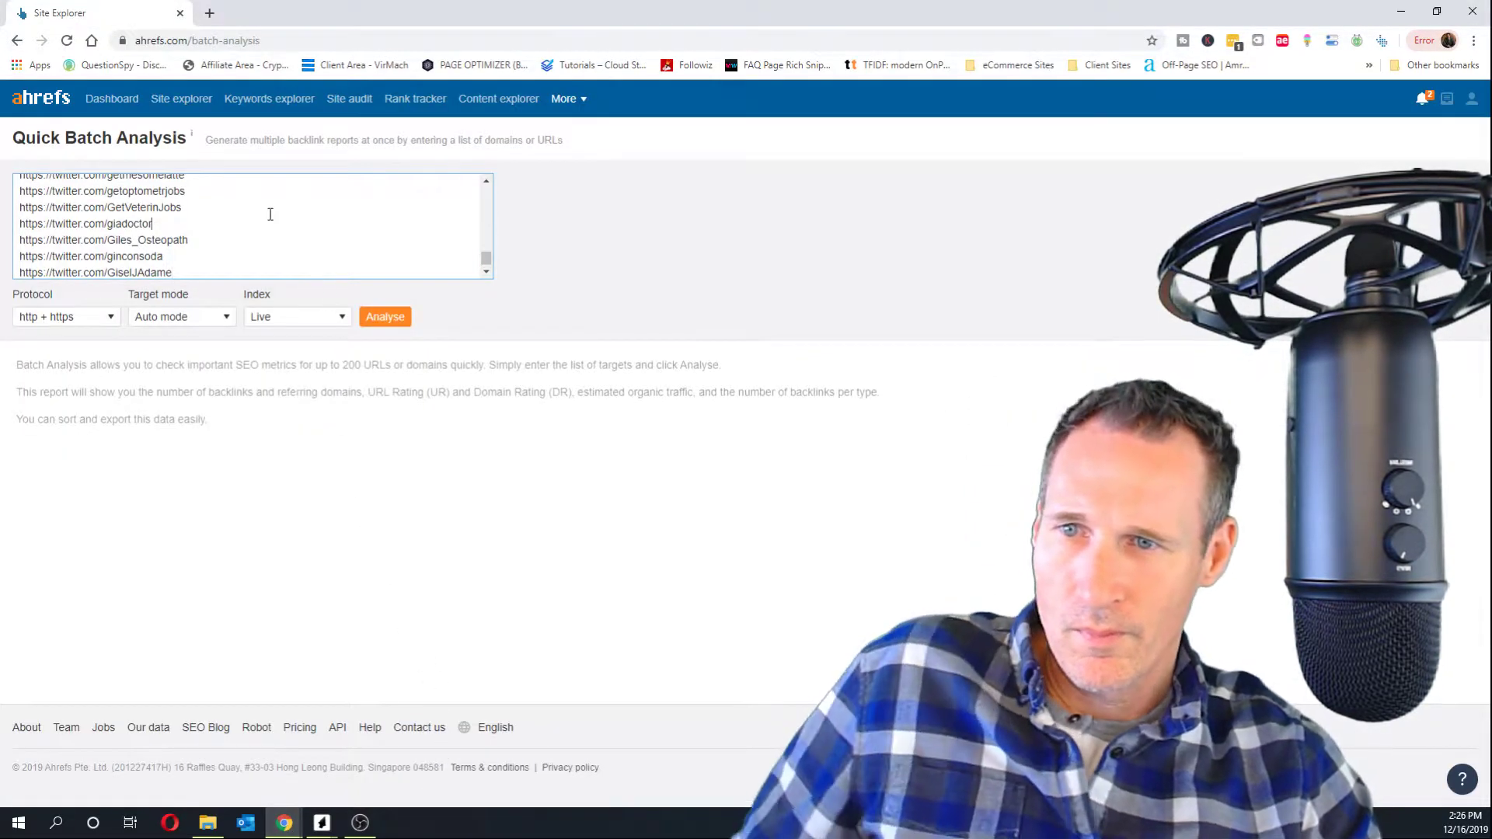
triple_click(271, 208)
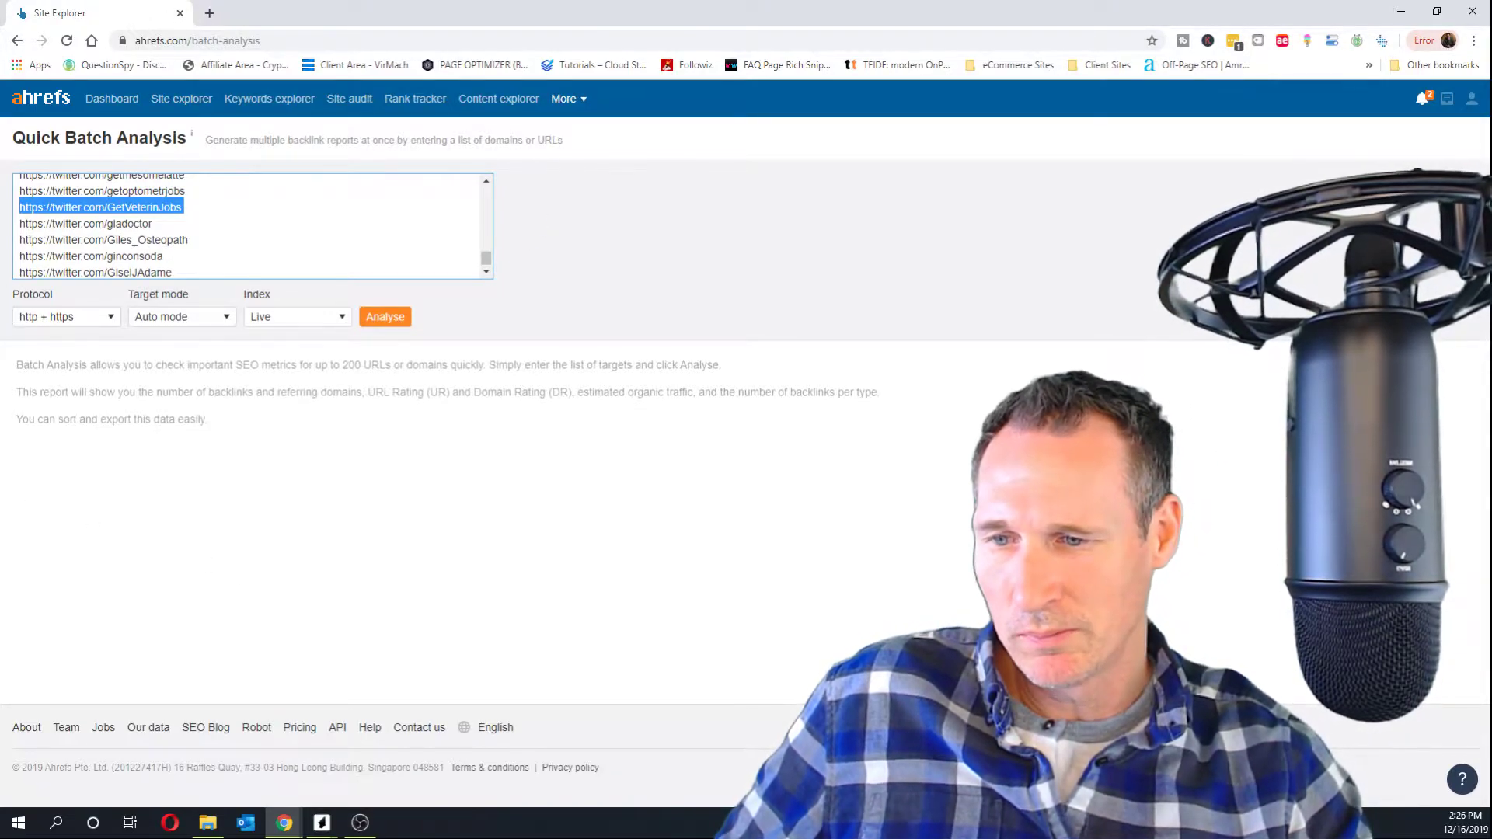
key("alt+Tab")
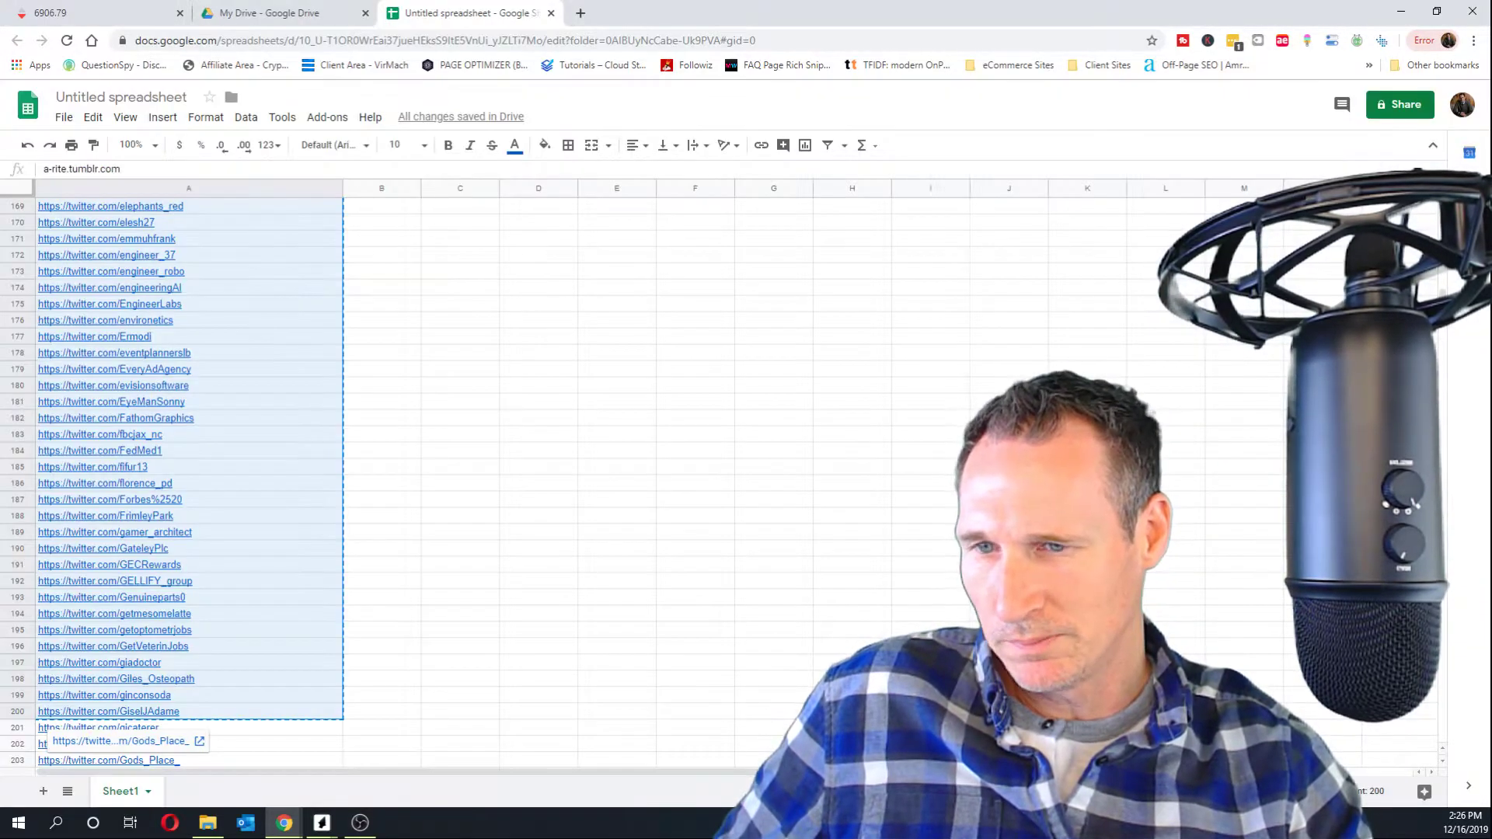
- Copy the 43 tumblr subdomains in A1:A43 and switch to the Ahrefs batch analysis
scroll(288, 296, "up", 20)
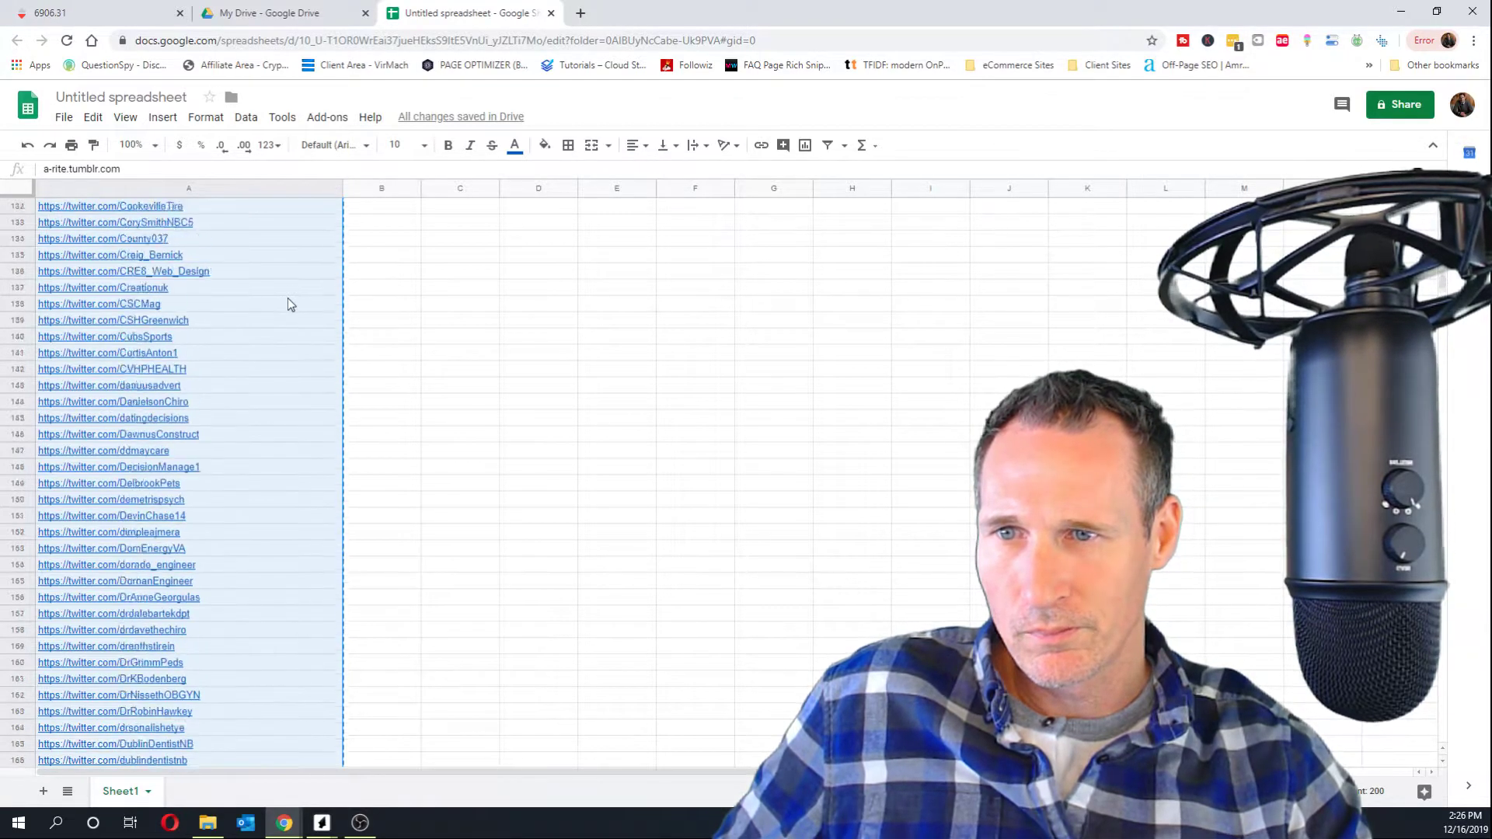
scroll(293, 362, "up", 6)
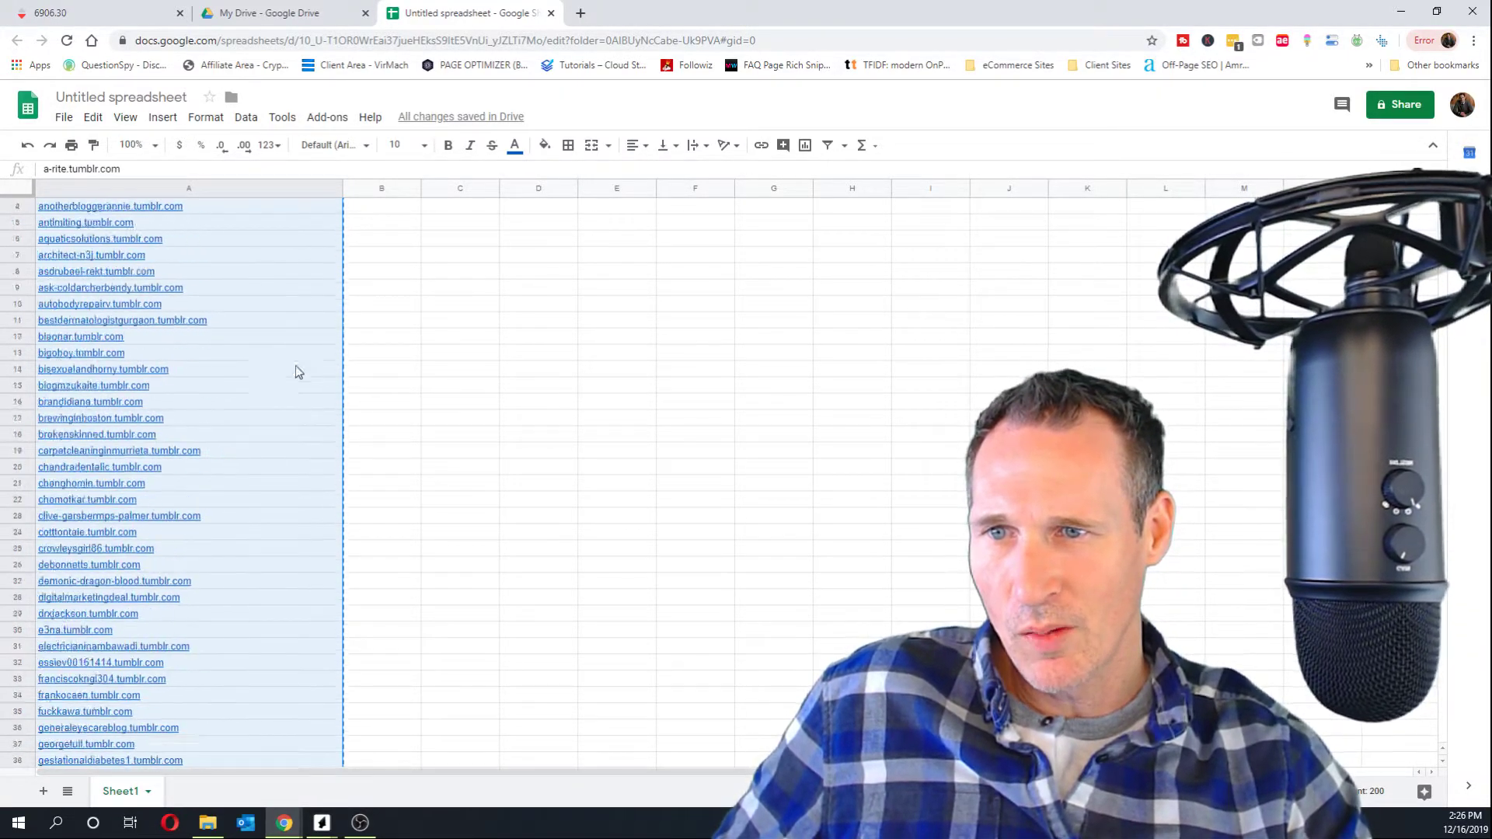
left_click(237, 207)
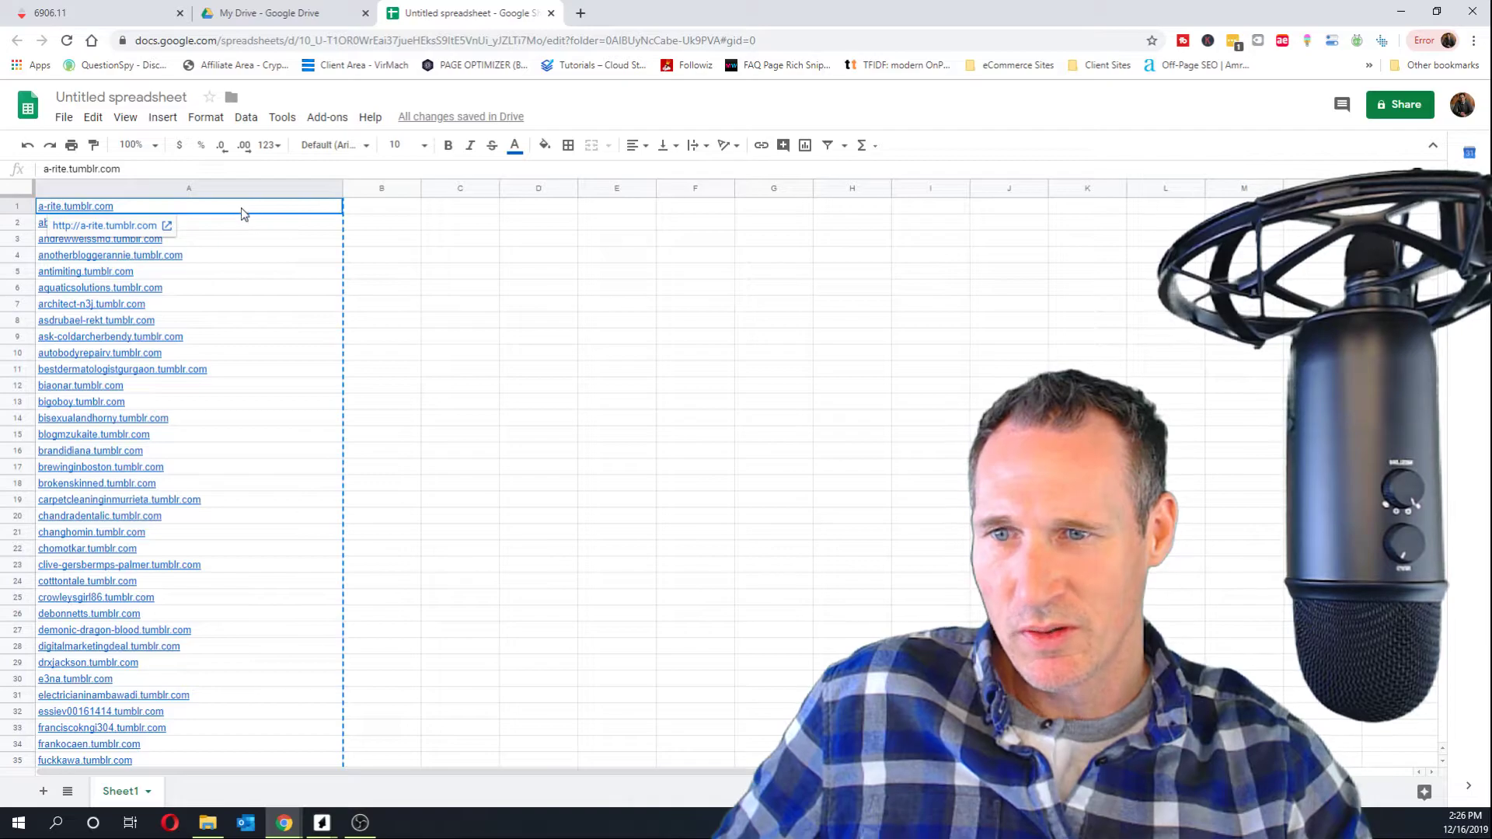
left_click_drag(244, 215, 248, 564)
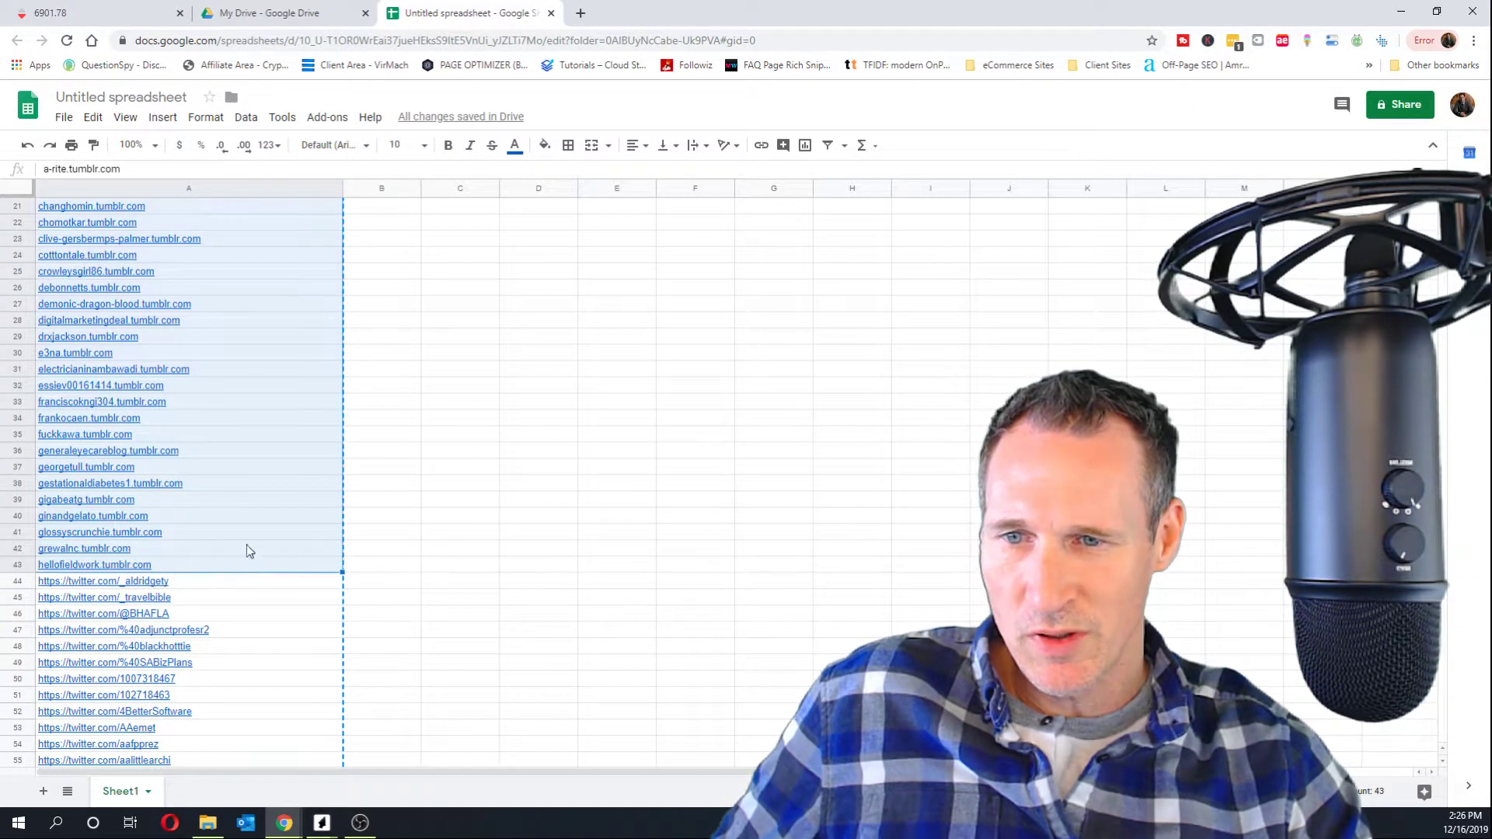
right_click(255, 419)
left_click(310, 200)
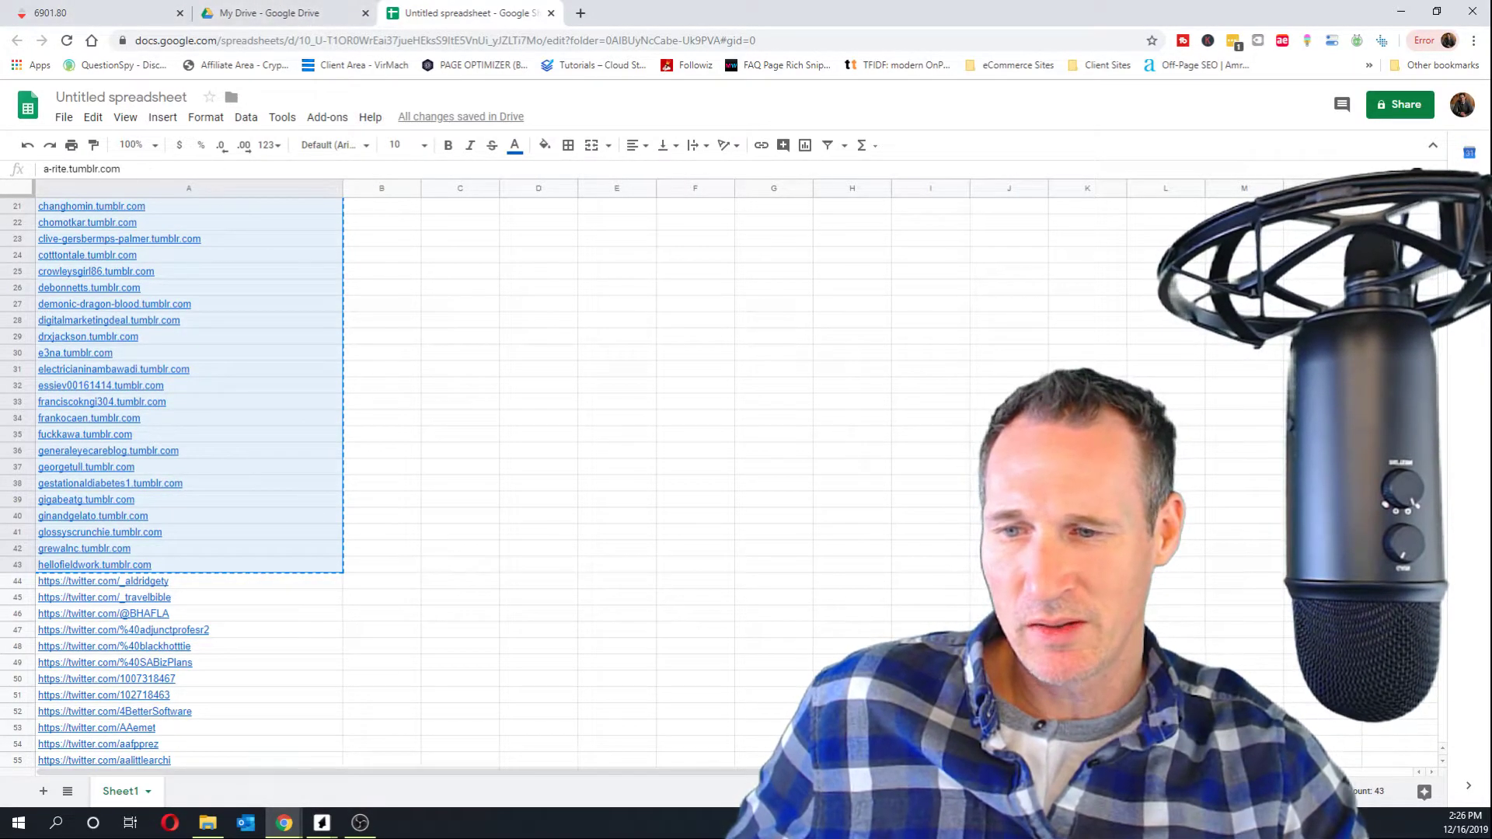
key("alt+Tab")
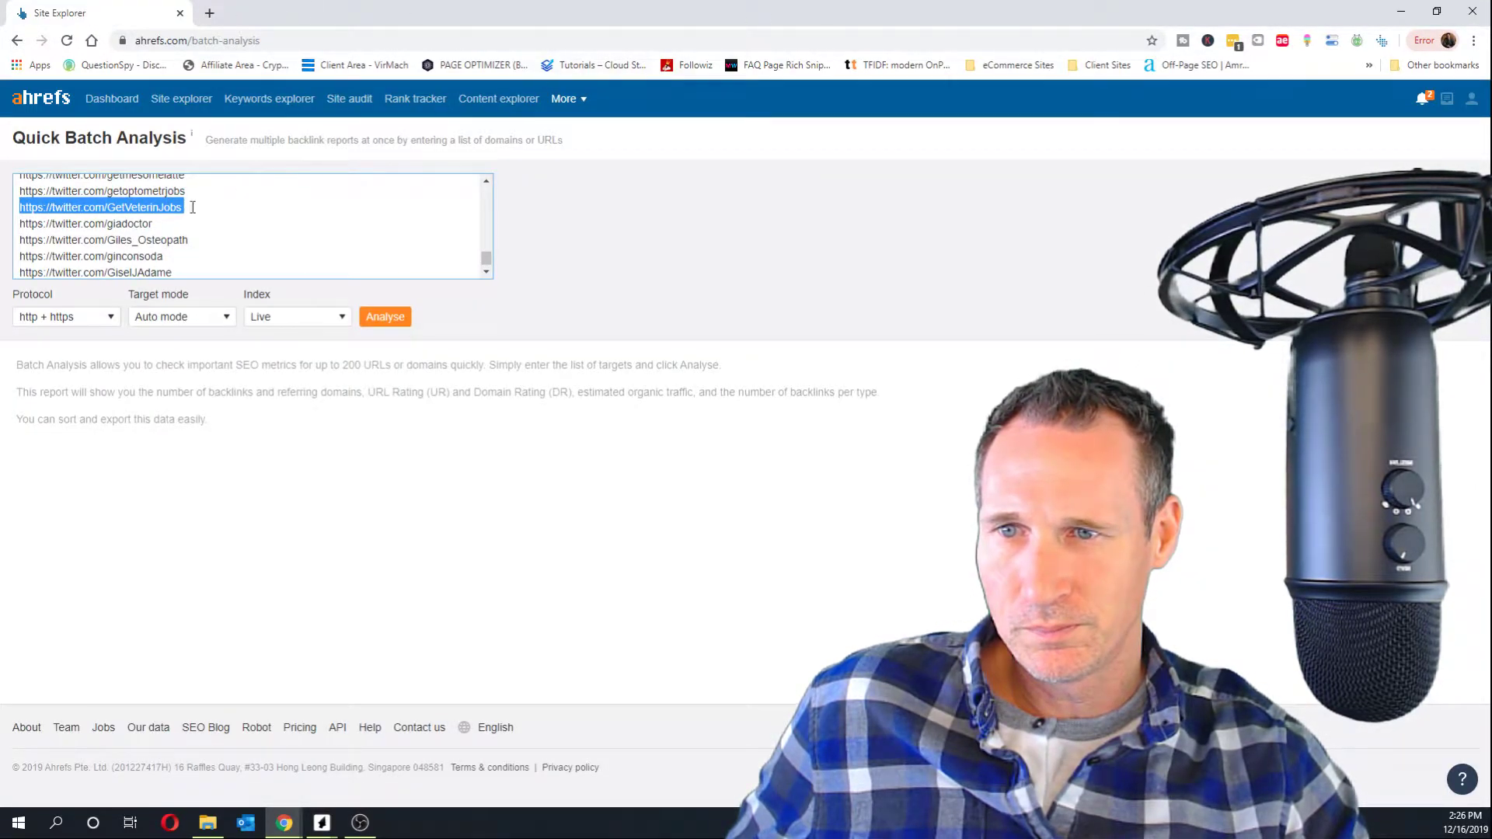
- Replace the old twitter URL list with the 43 tumblr subdomains and run the analysis
scroll(89, 272, "up", 15)
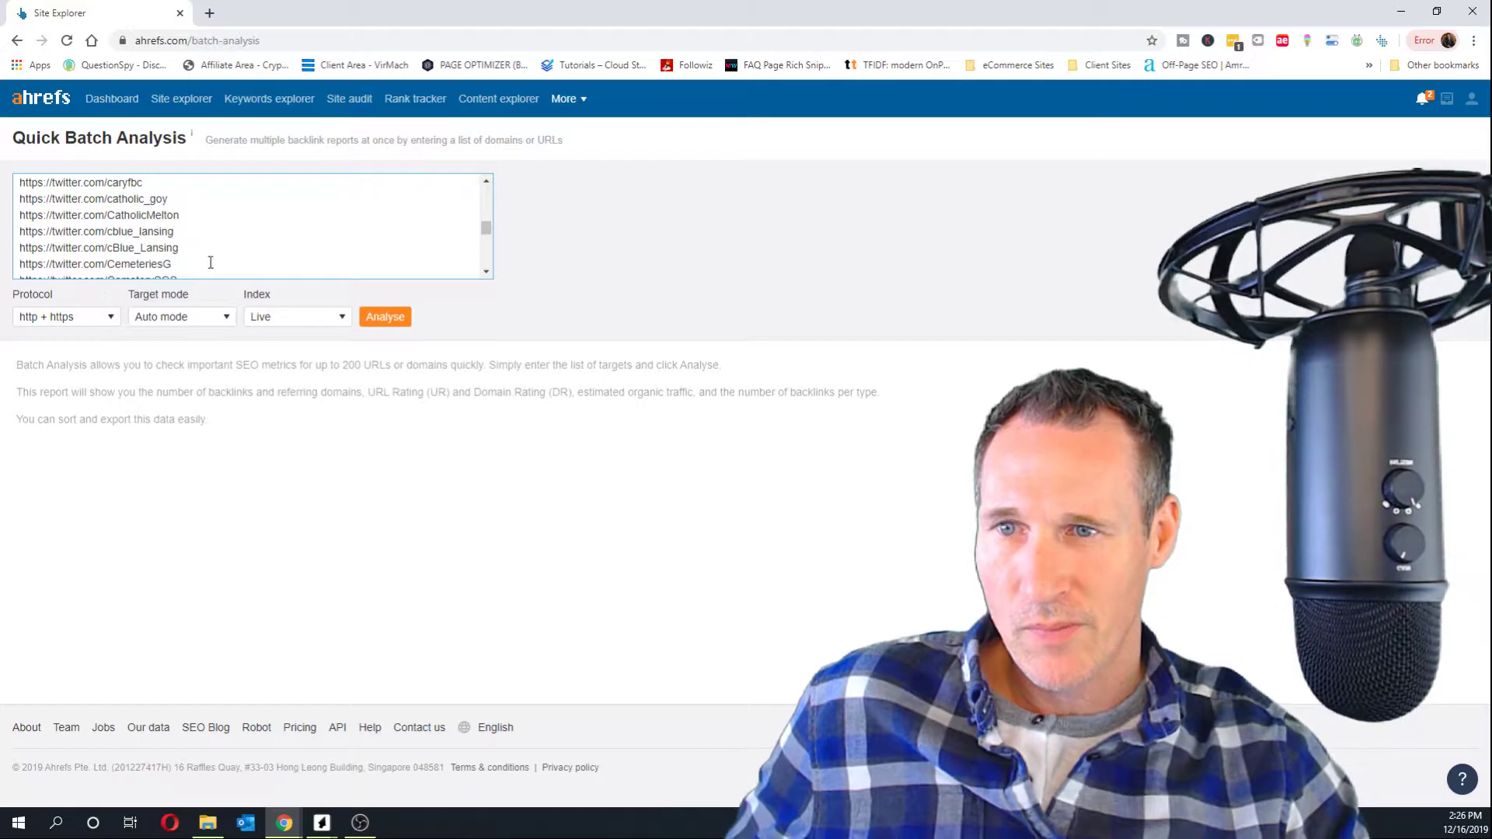
scroll(211, 263, "up", 15)
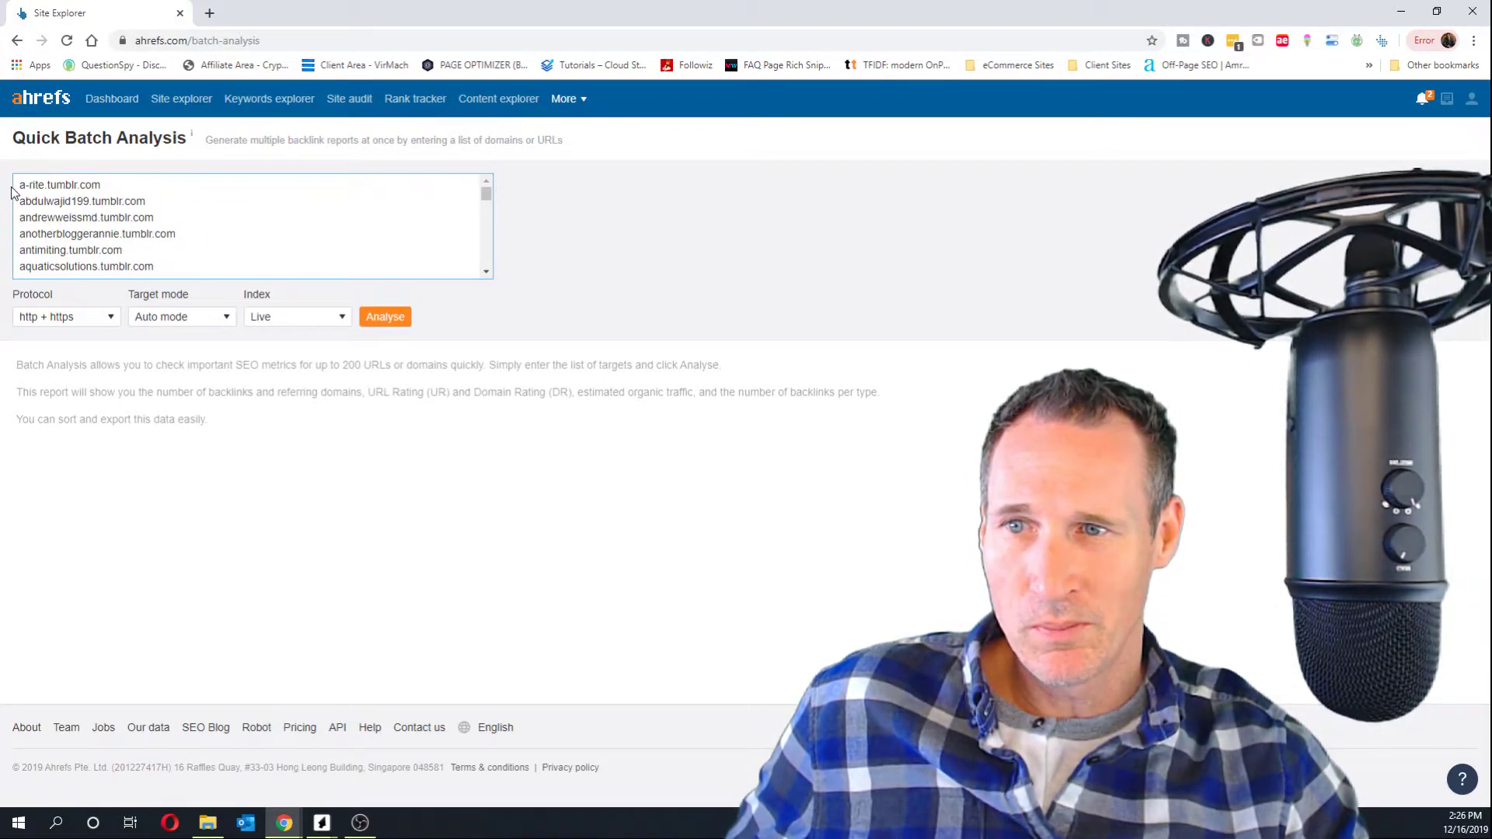
left_click_drag(23, 183, 501, 541)
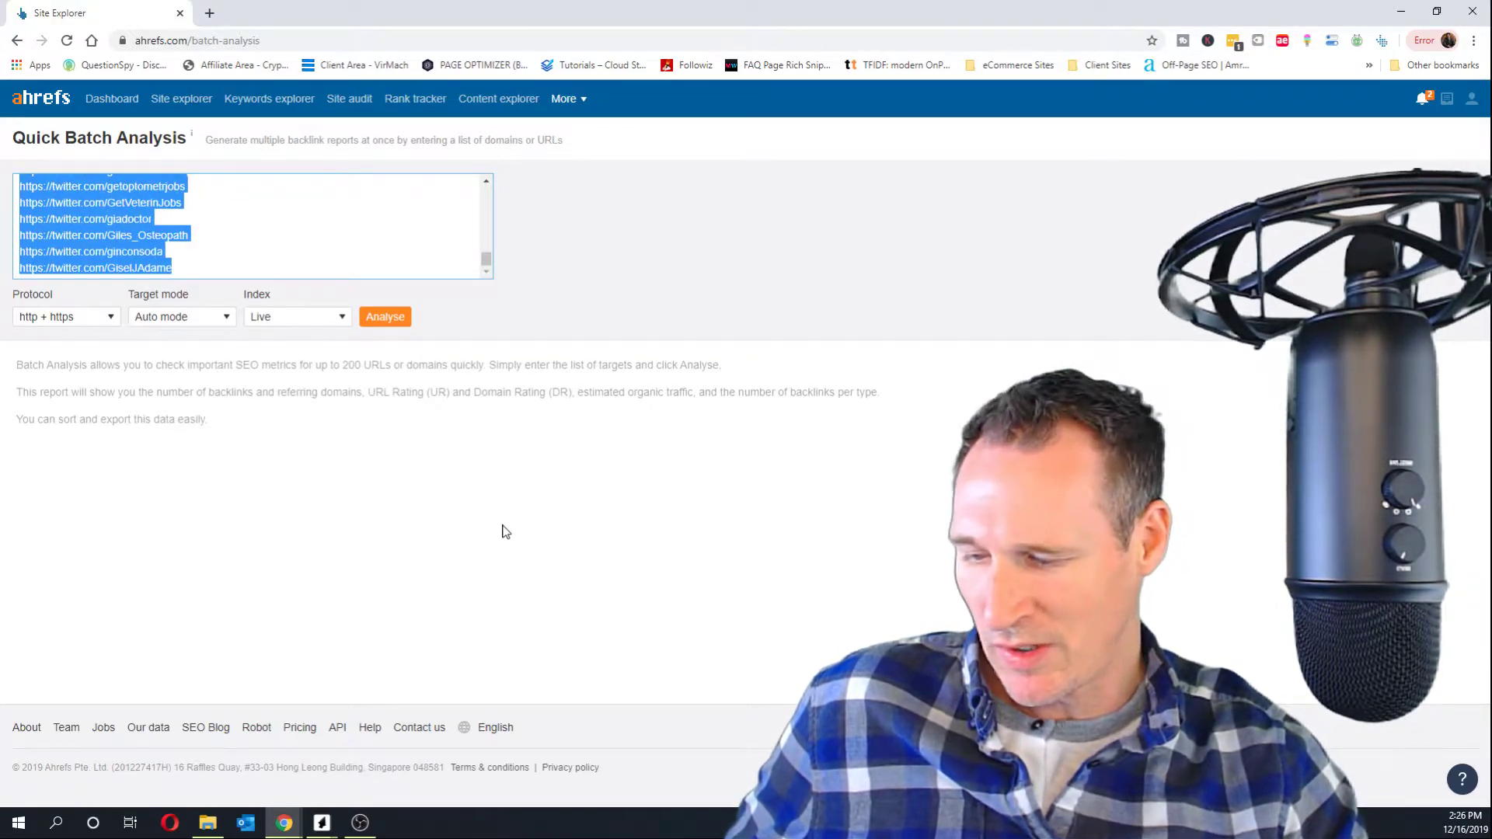
key("ctrl+v")
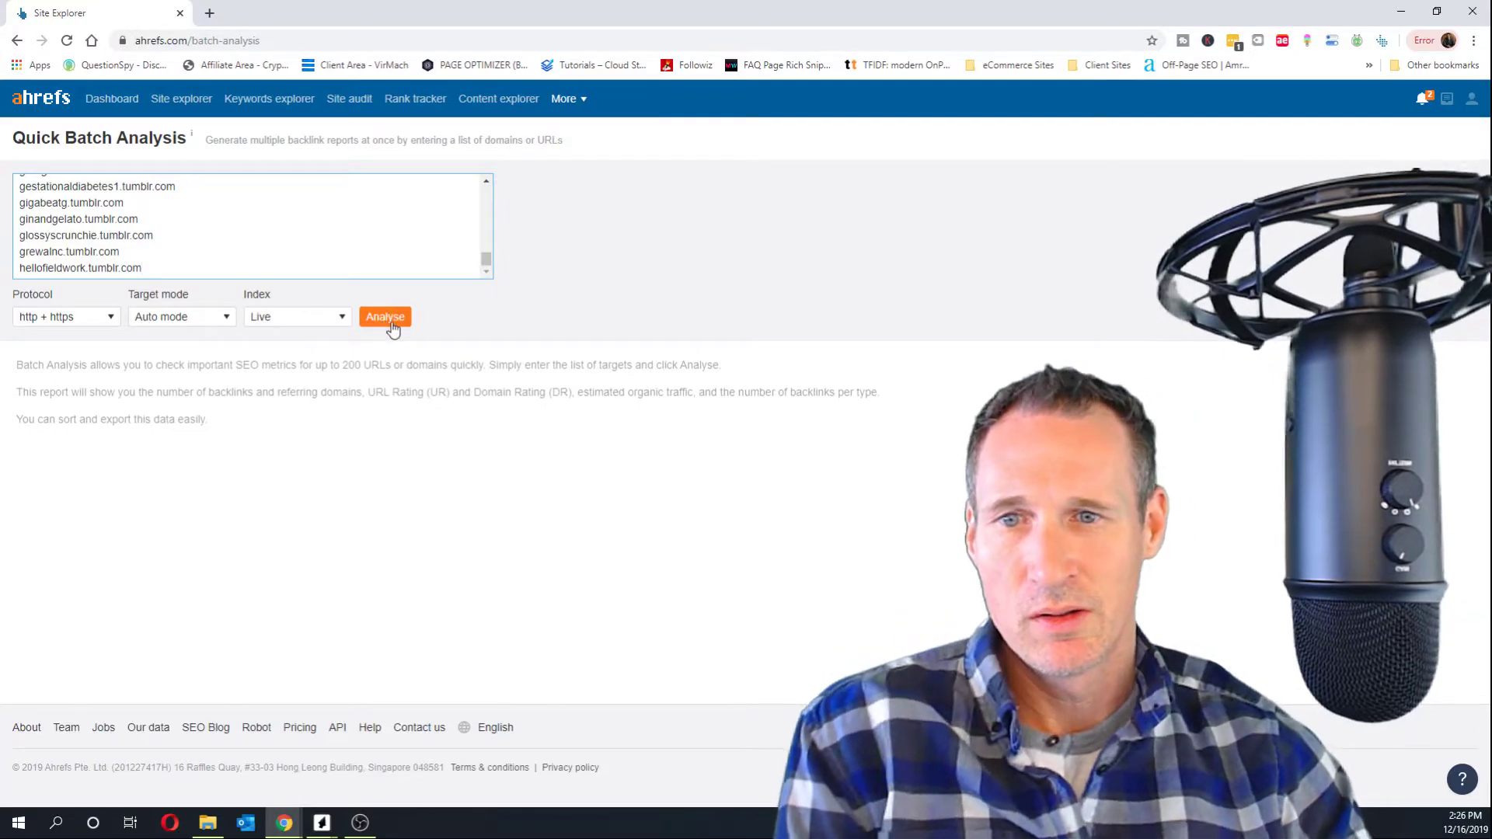
left_click(392, 321)
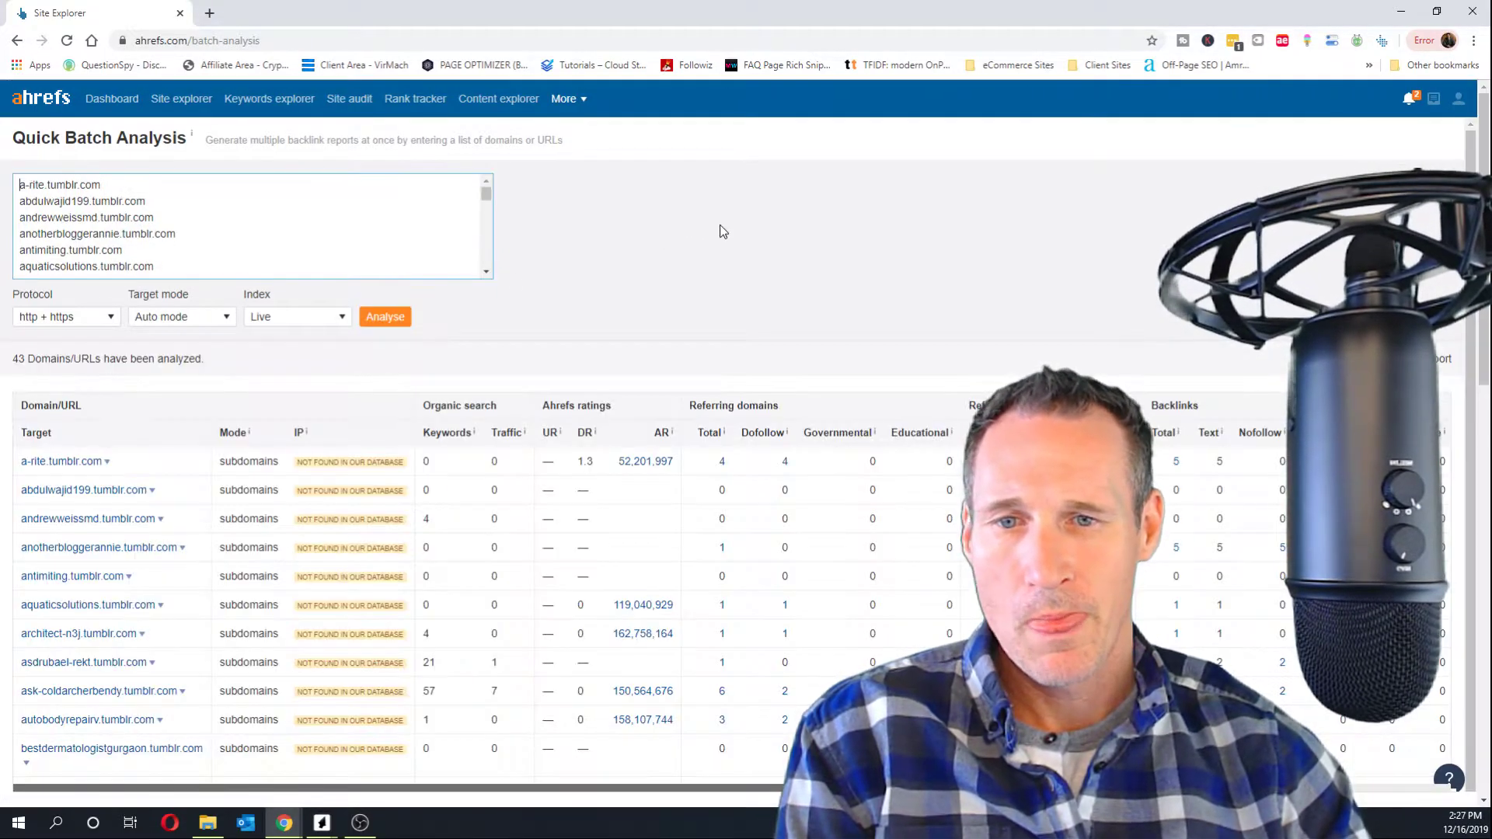
- Keep target mode on Auto and review the DR, referring domains and backlinks results
scroll(697, 262, "down", 3)
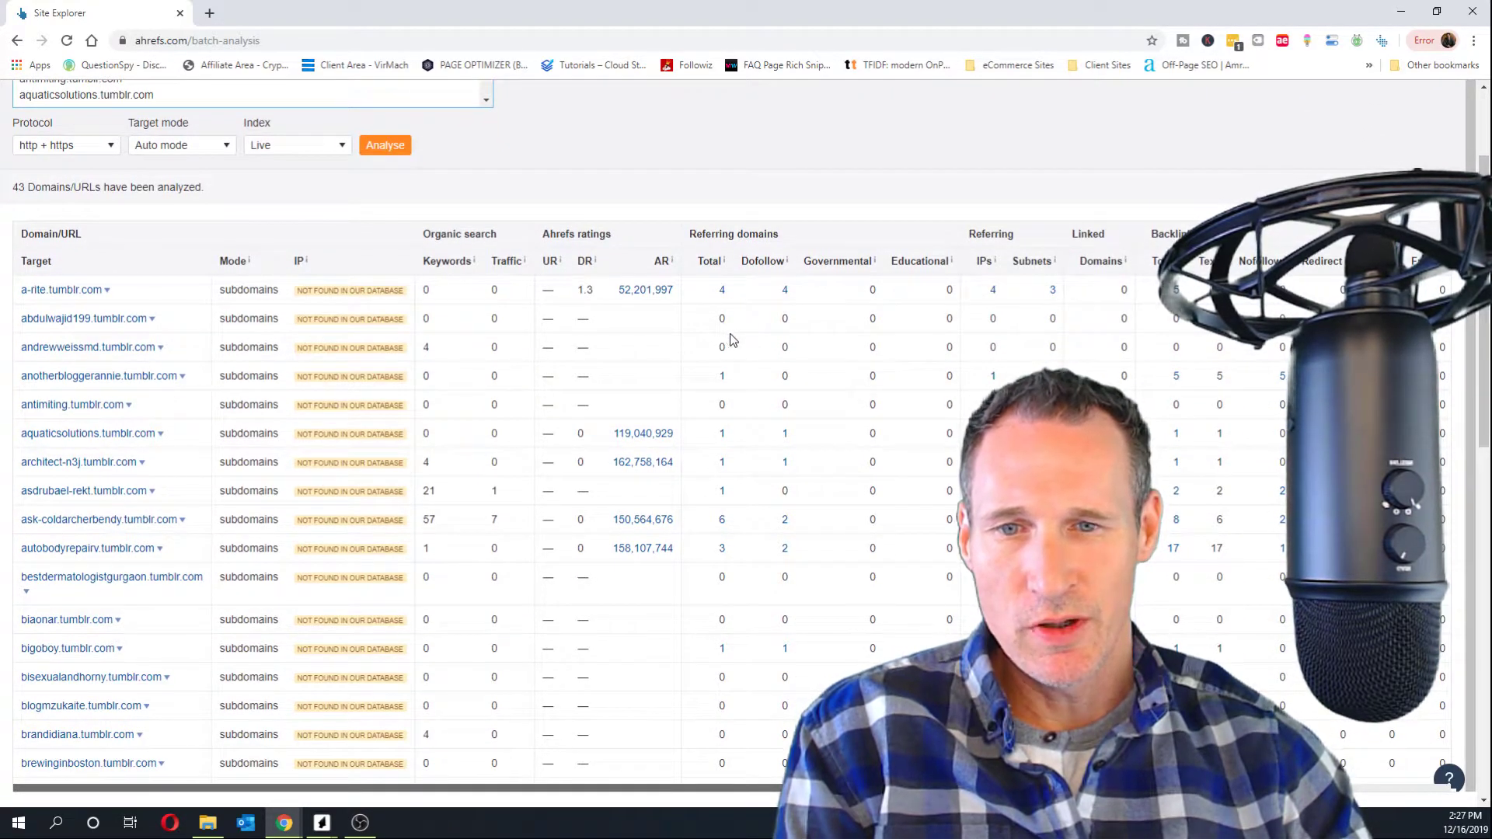
scroll(412, 236, "up", 1)
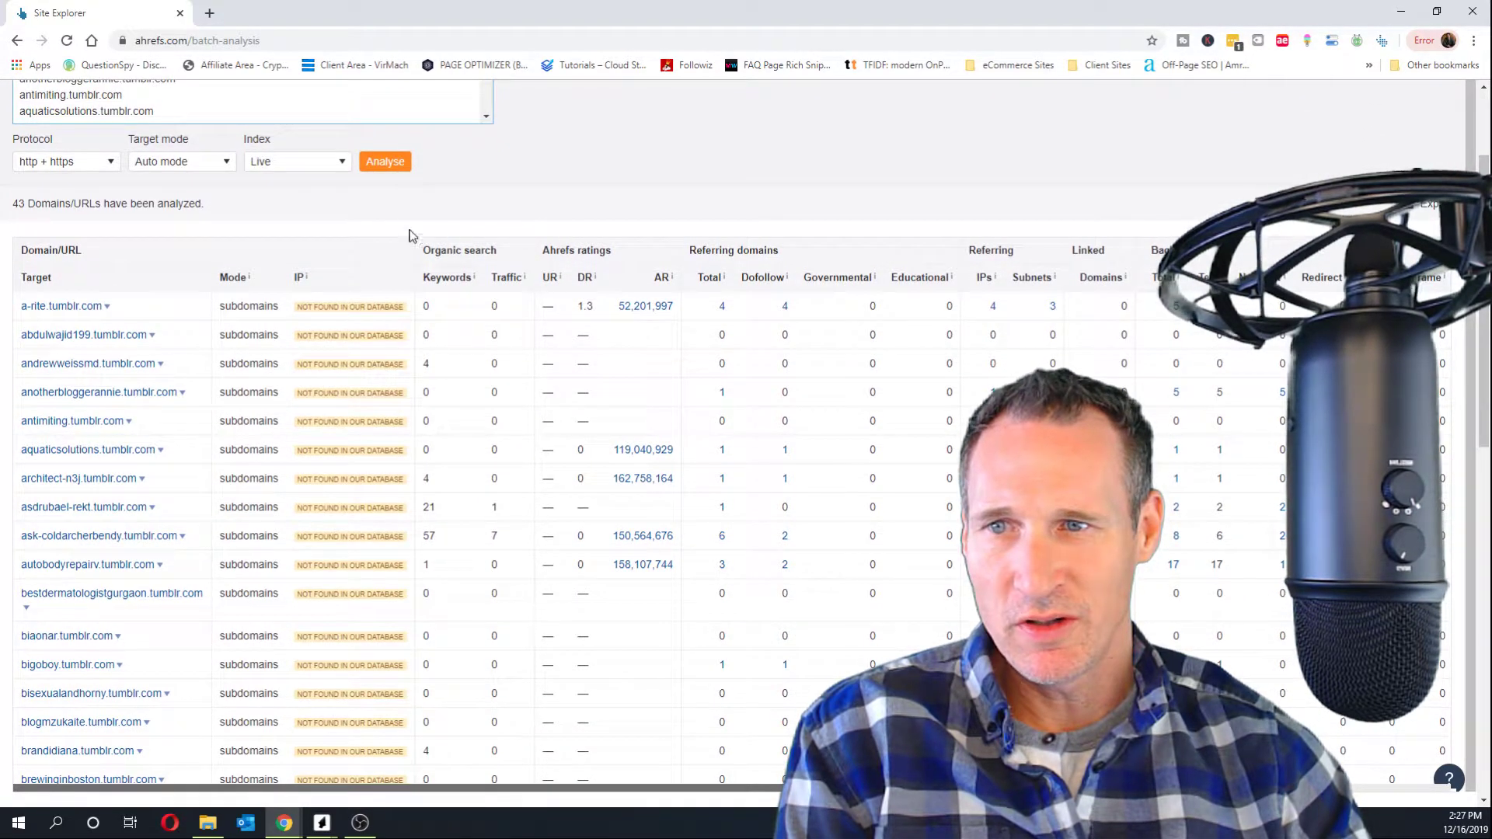
left_click(212, 164)
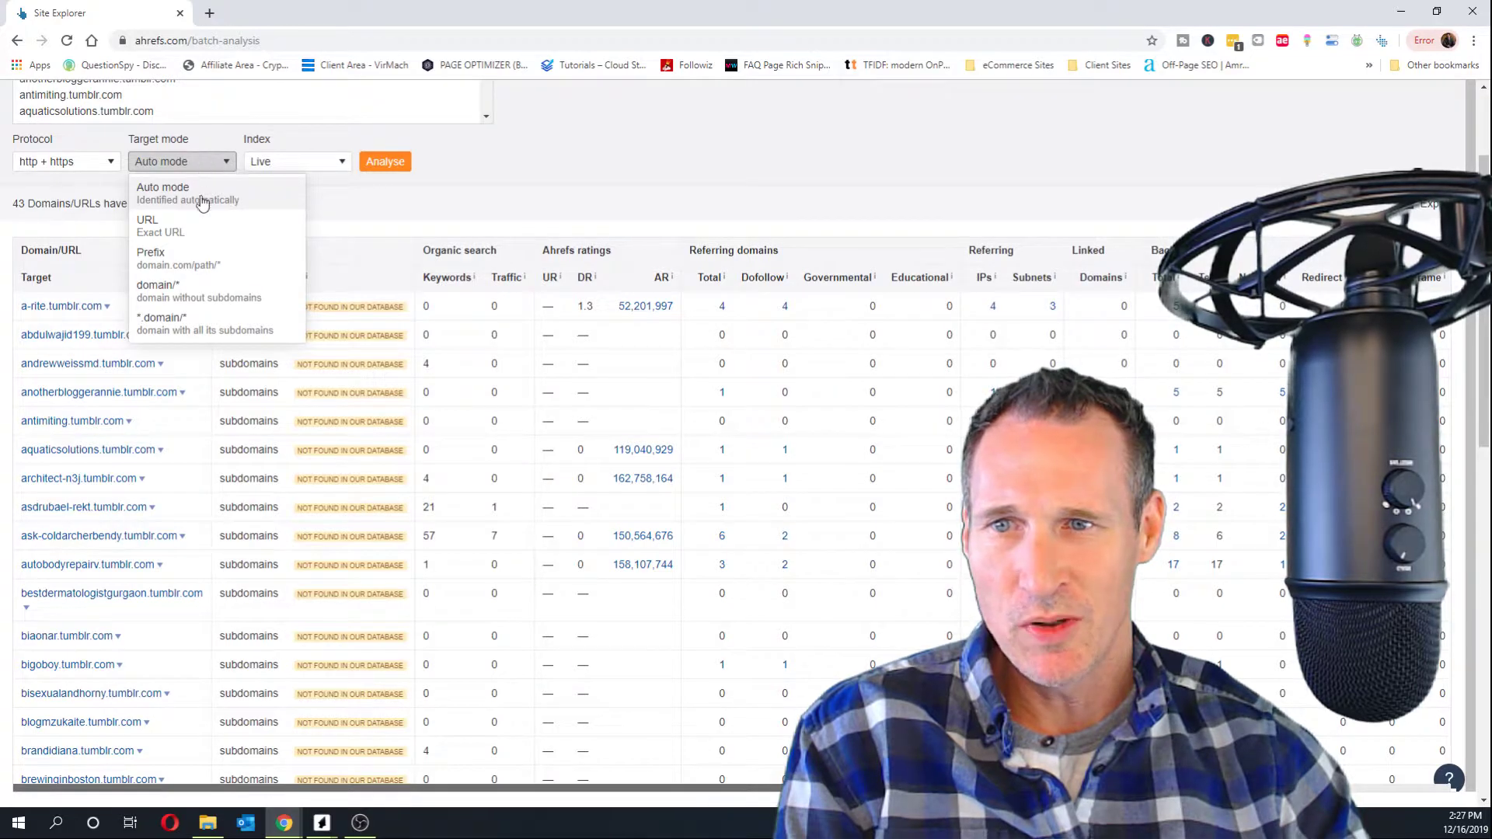
left_click(752, 120)
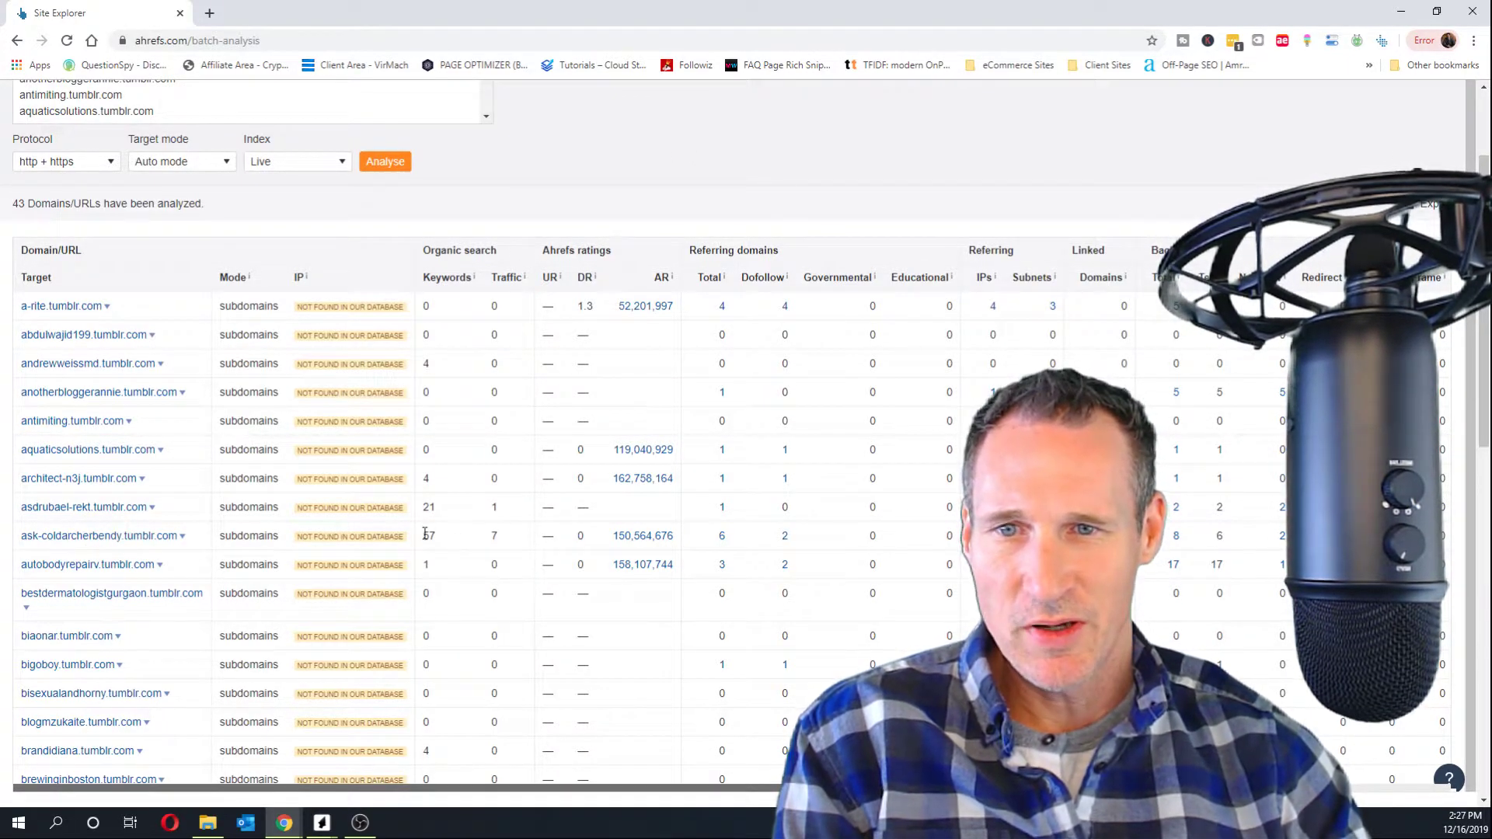
scroll(547, 376, "down", 10)
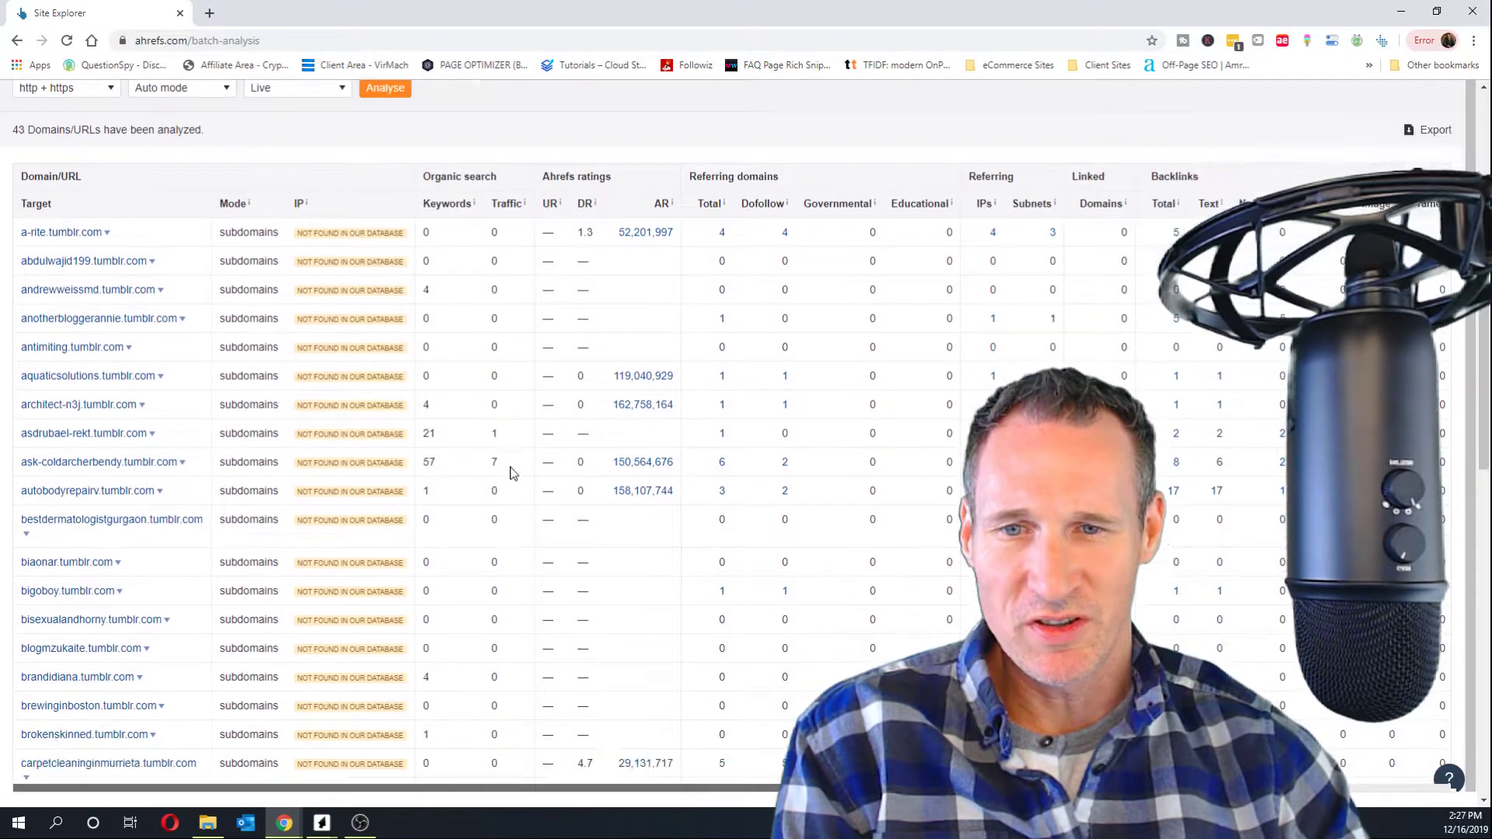
scroll(613, 411, "down", 3)
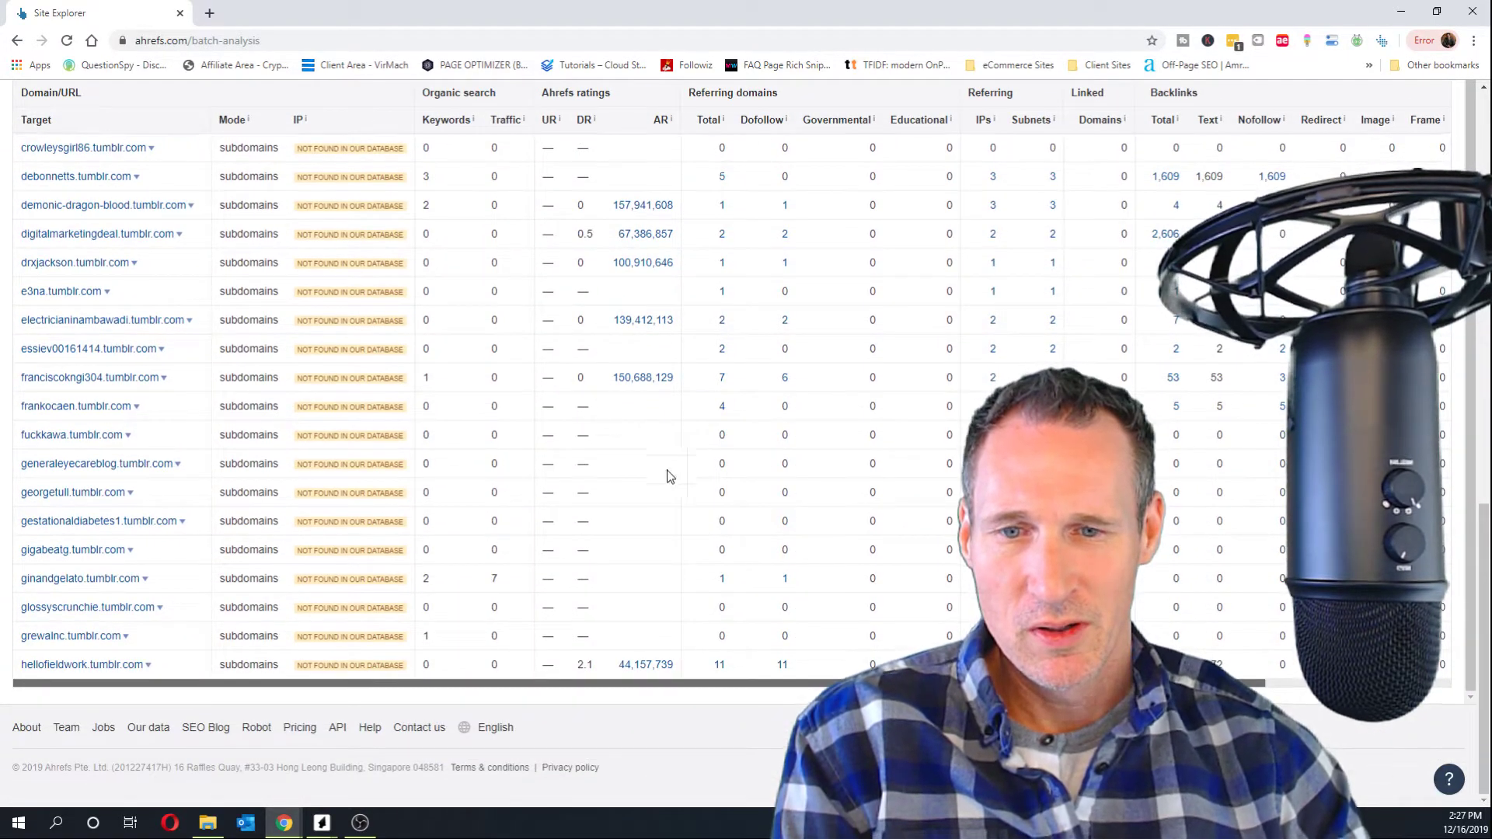
scroll(917, 473, "up", 12)
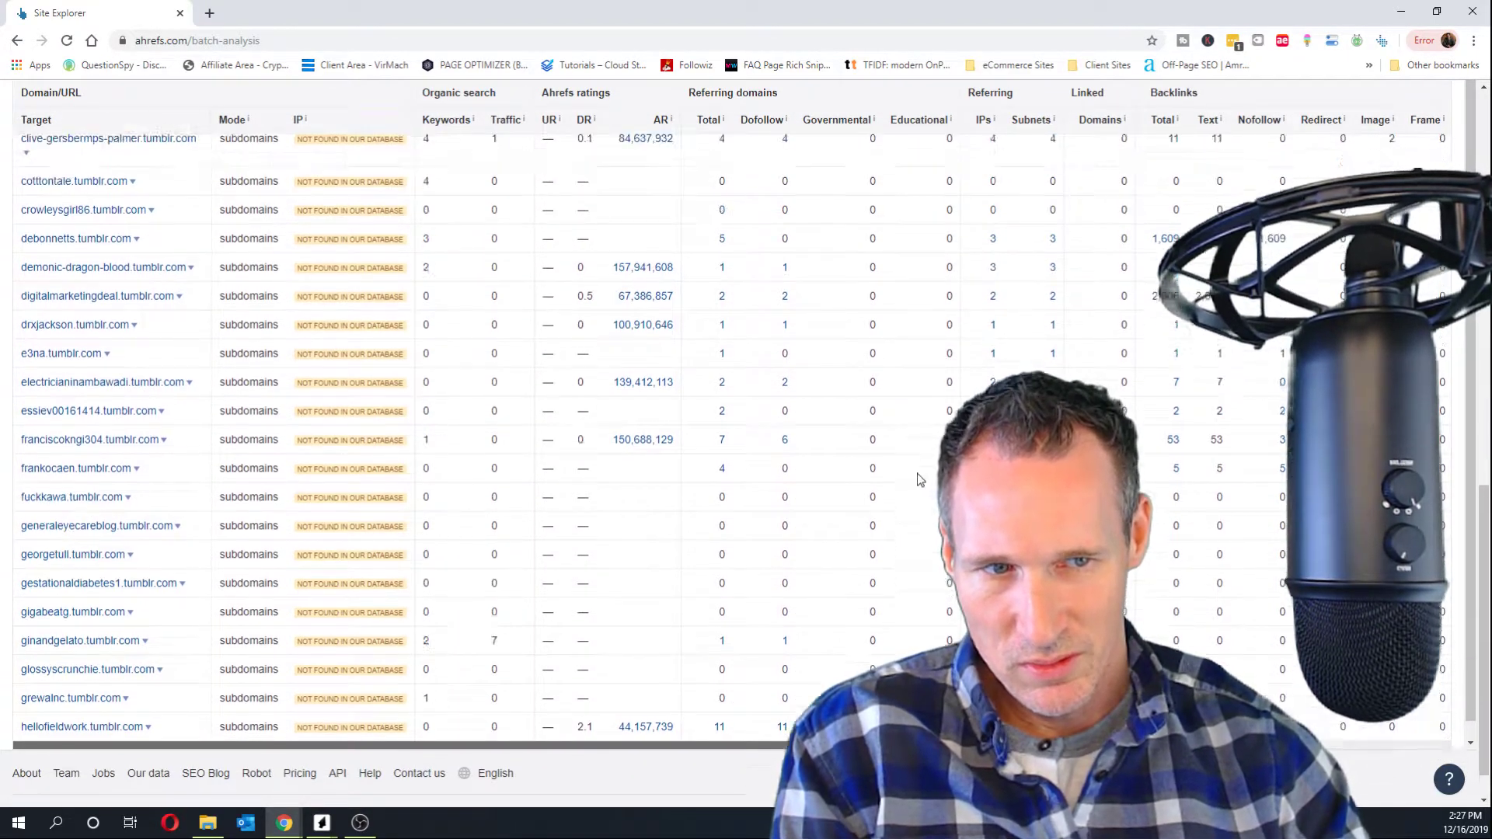
scroll(911, 467, "up", 5)
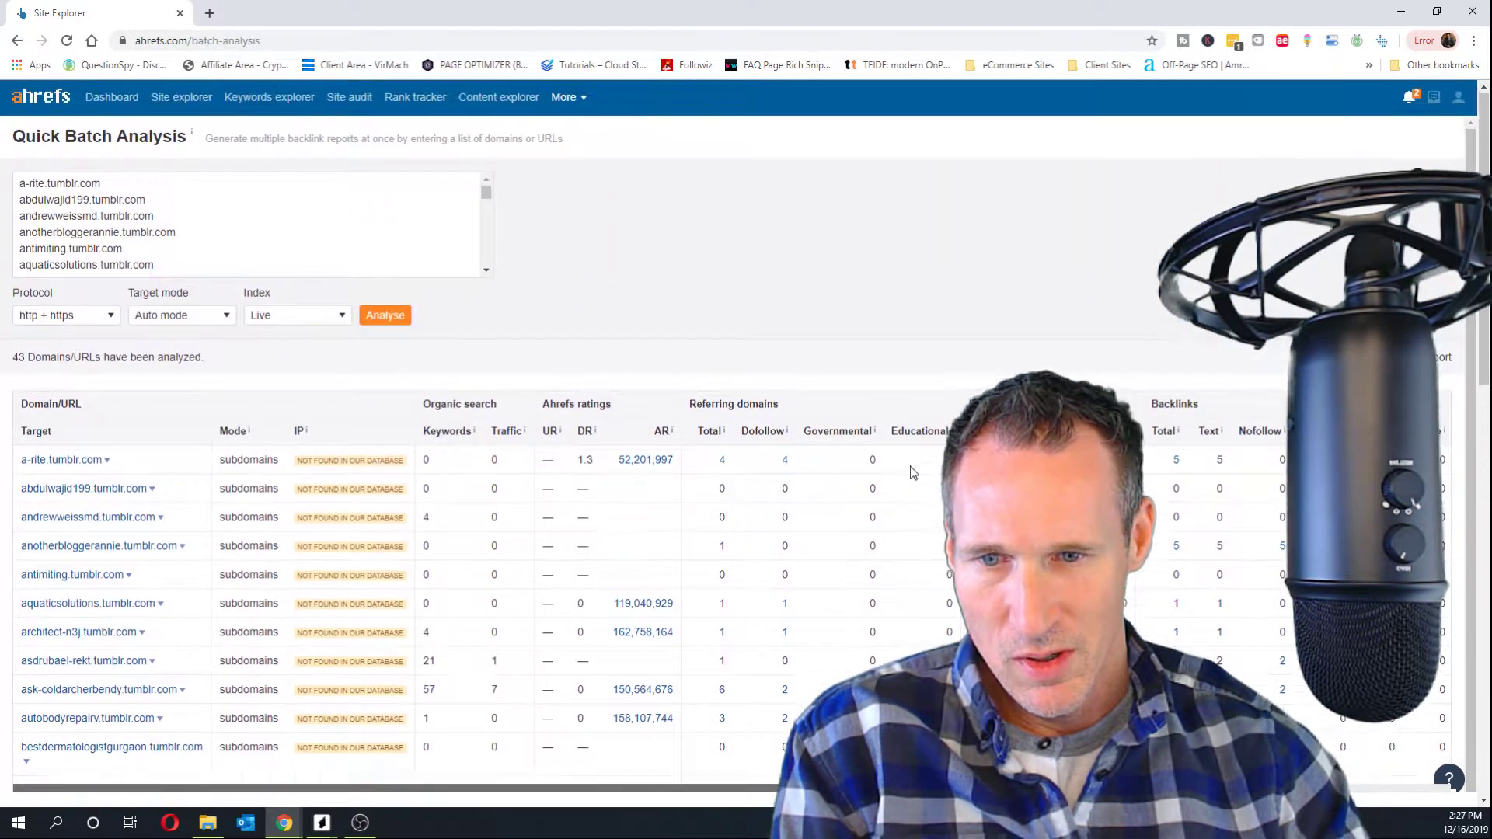
scroll(715, 461, "down", 15)
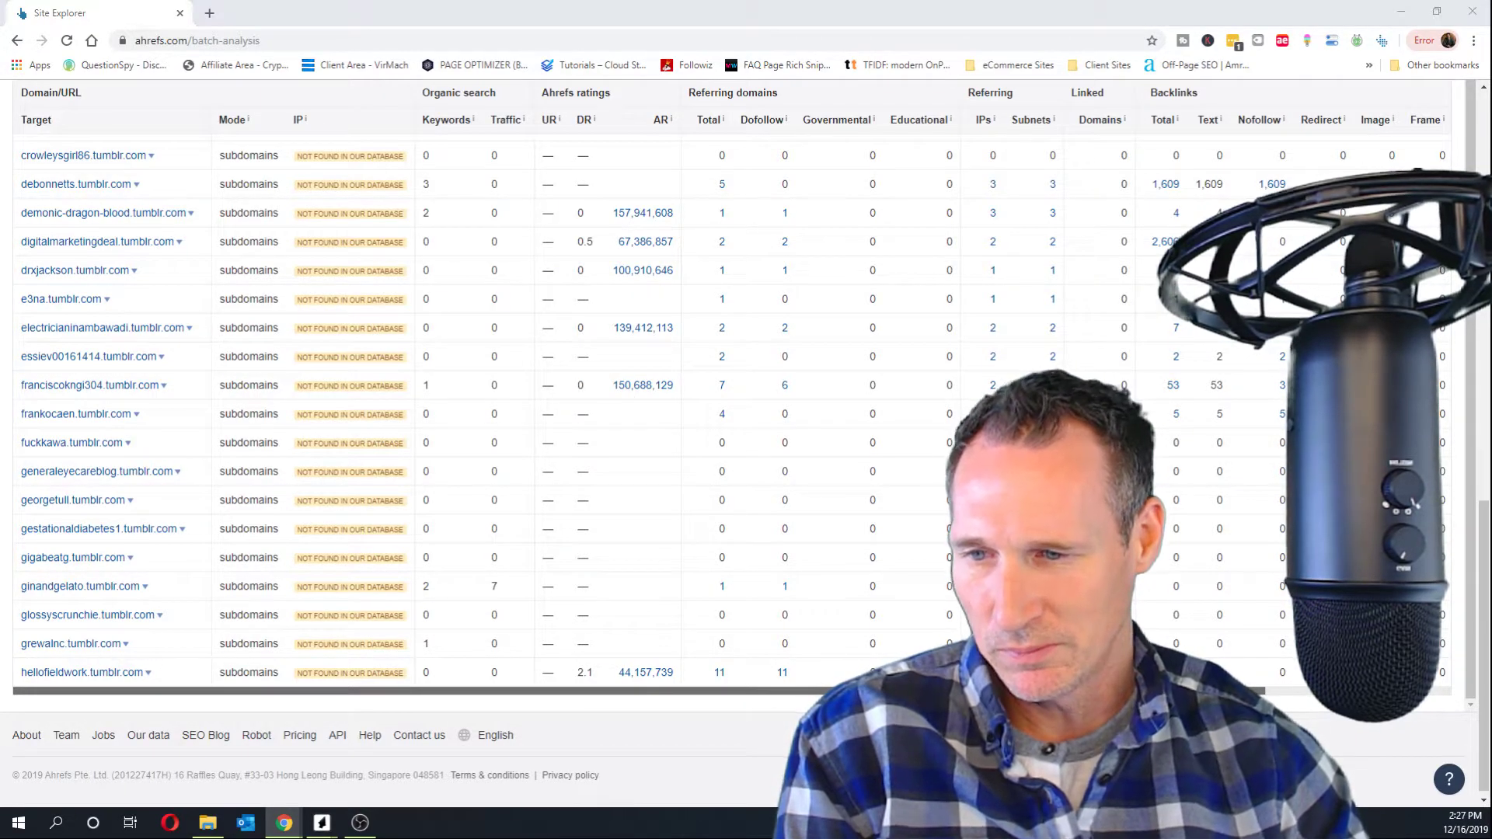
- Copy the tumblr subdomains in A435:A514 from the spreadsheet and return to Ahrefs
key("alt+Tab")
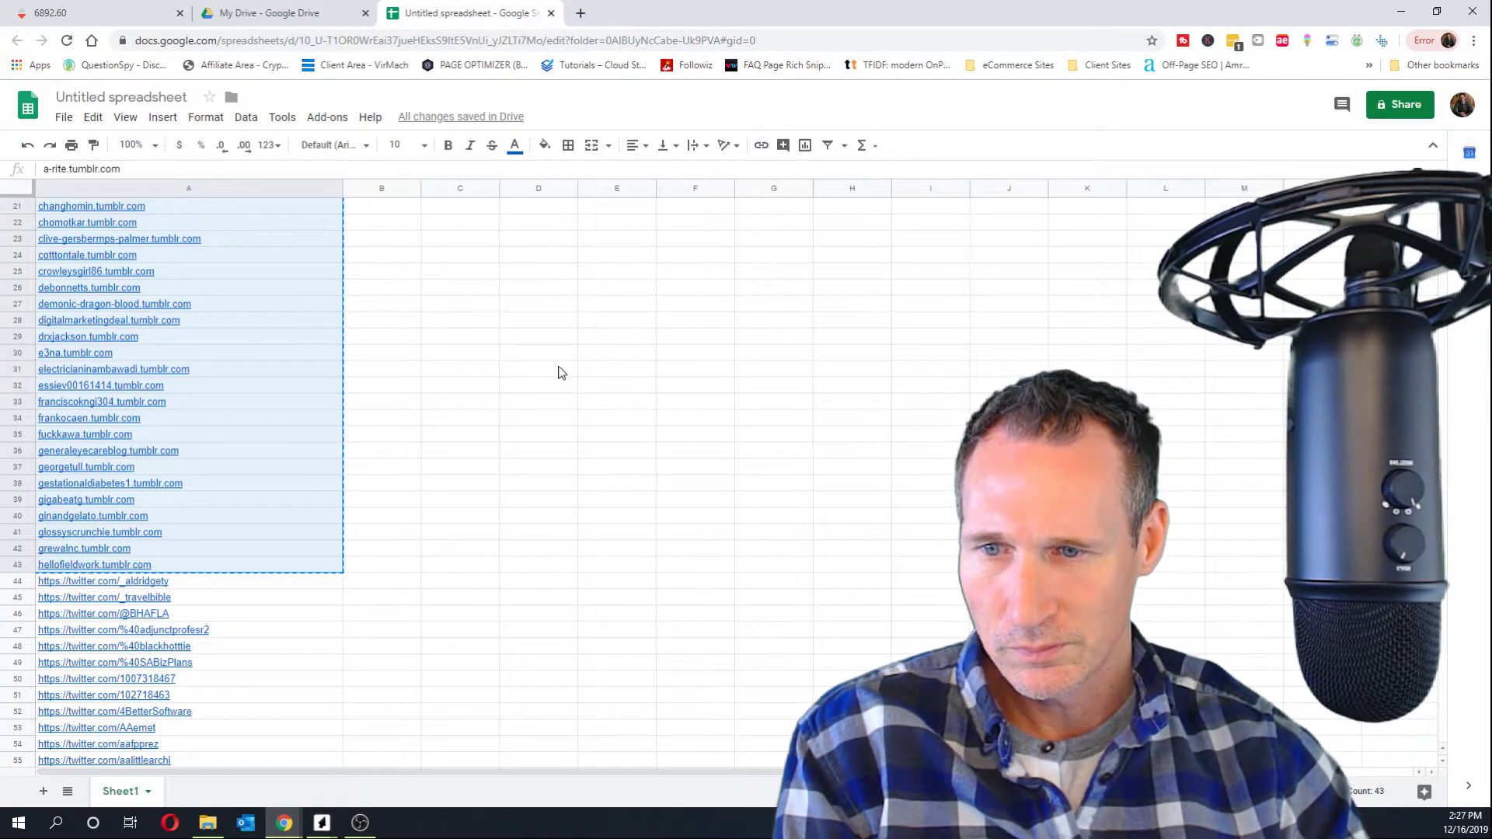
scroll(531, 387, "down", 4)
scroll(529, 388, "down", 9)
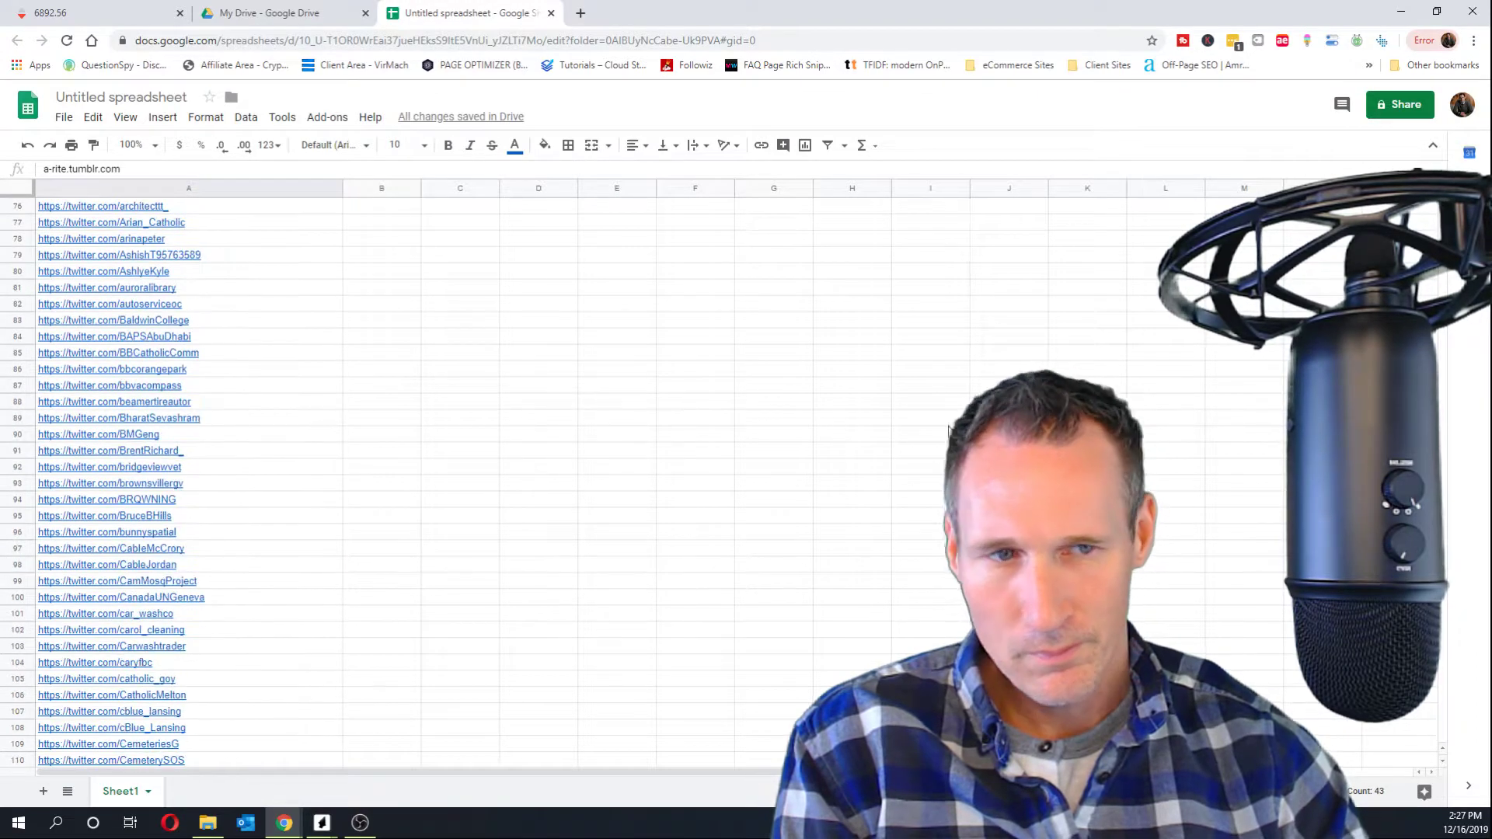
scroll(529, 389, "down", 20)
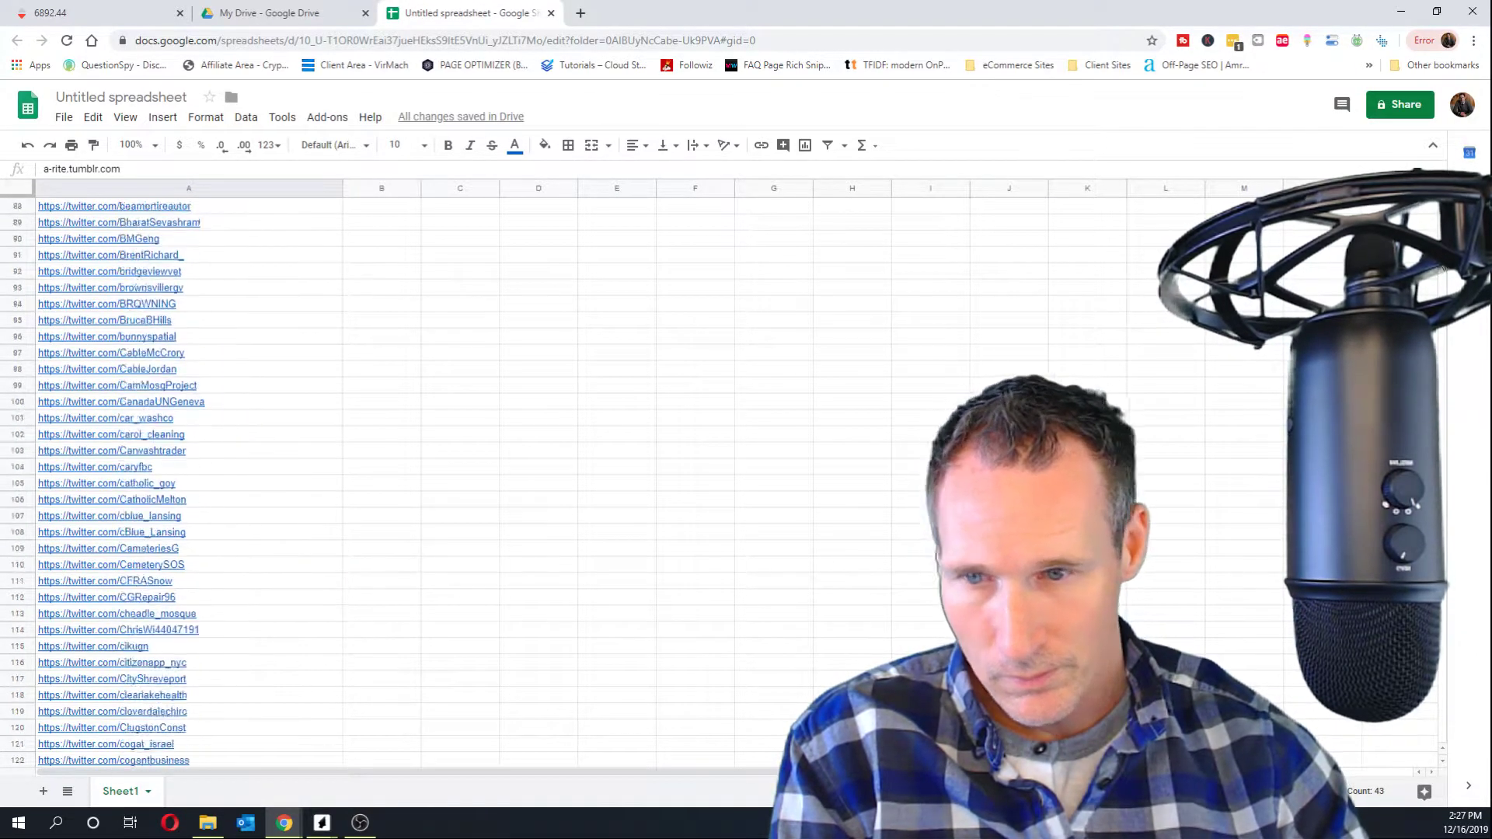
scroll(528, 389, "up", 20)
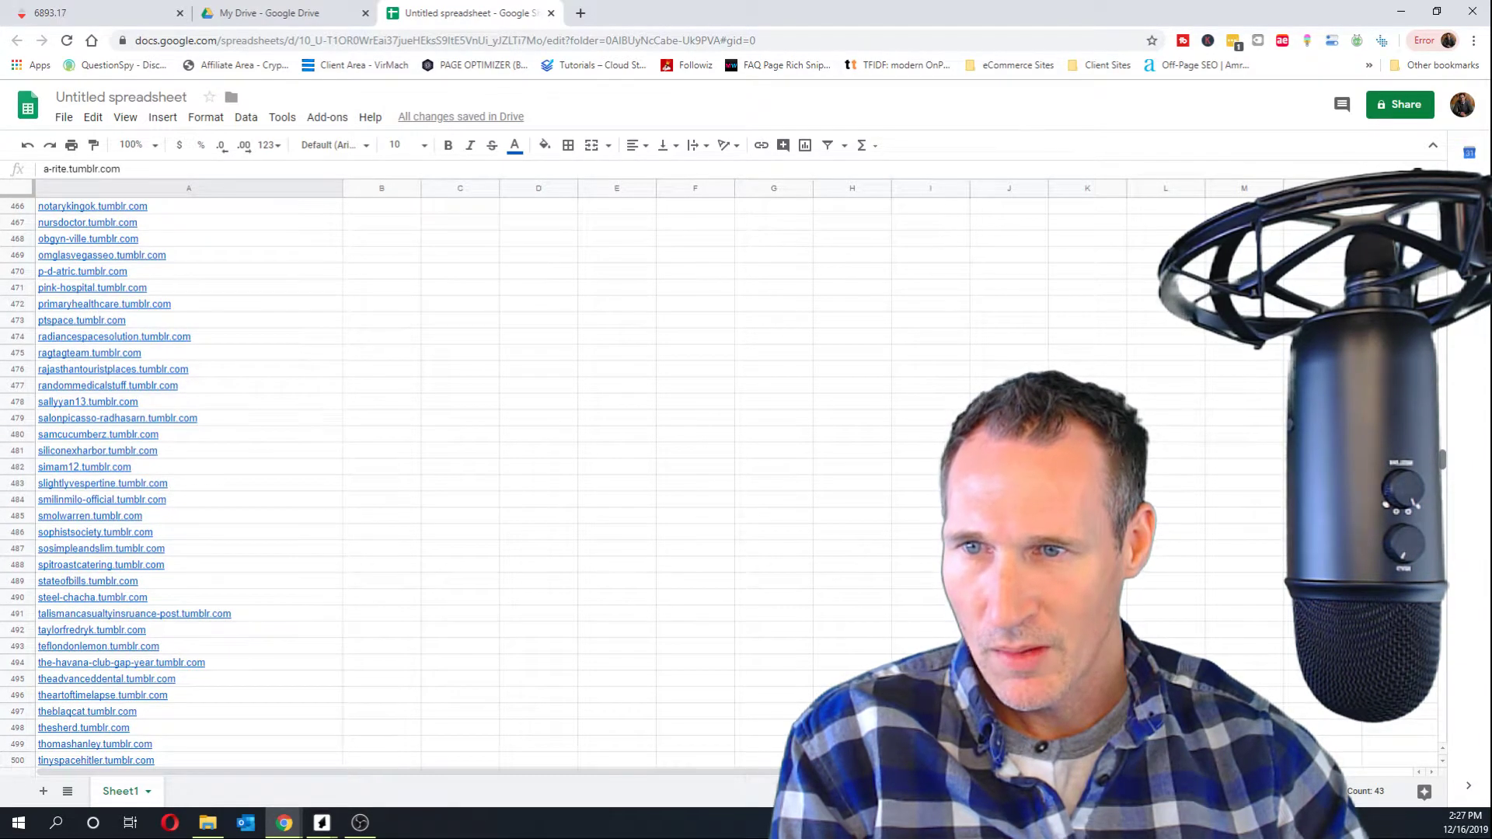
scroll(528, 389, "up", 10)
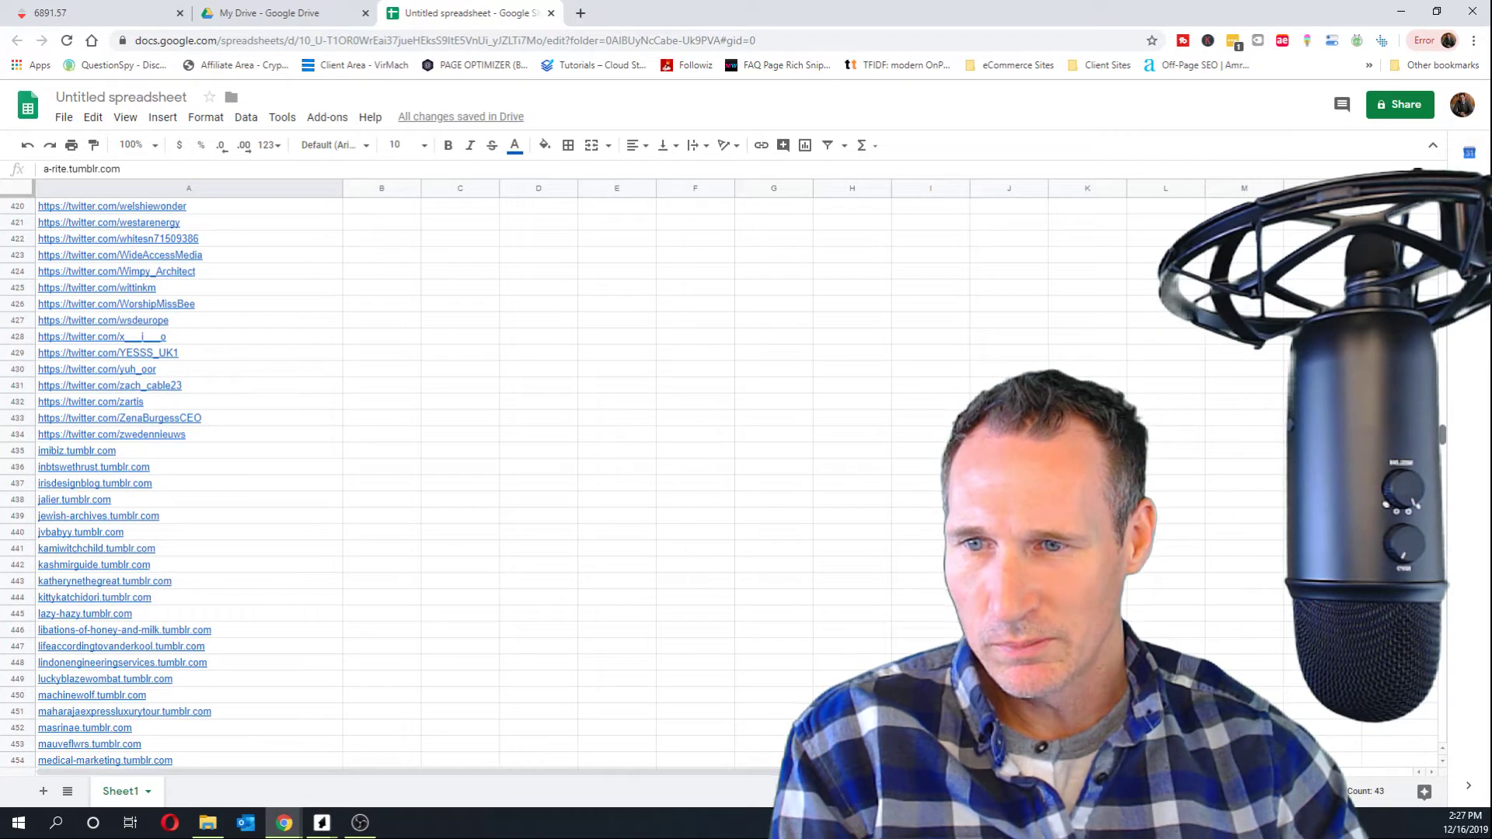
scroll(871, 456, "down", 1)
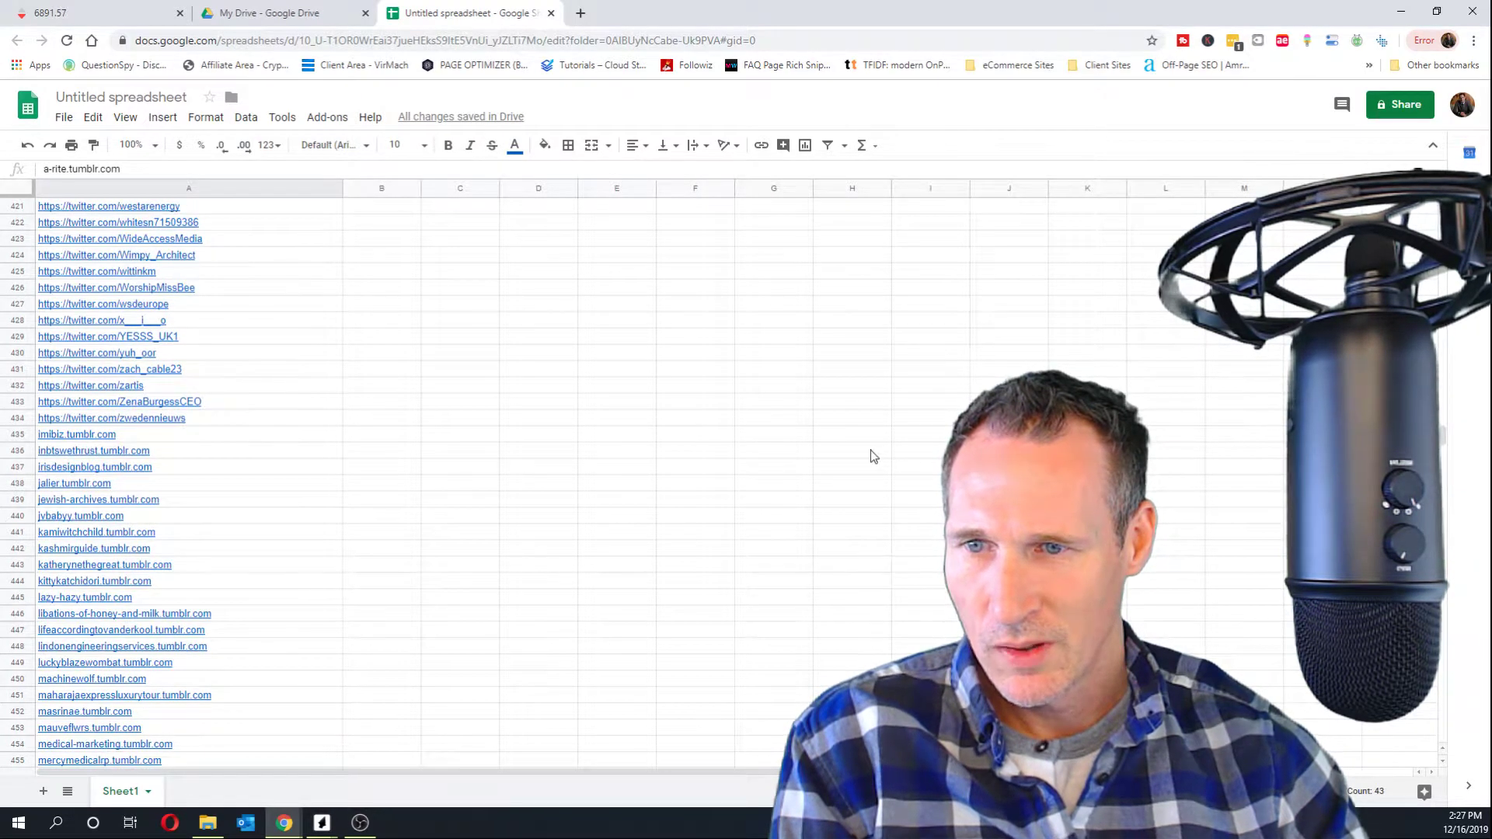
left_click(228, 436)
left_click_drag(227, 434, 270, 369)
key("ctrl+c")
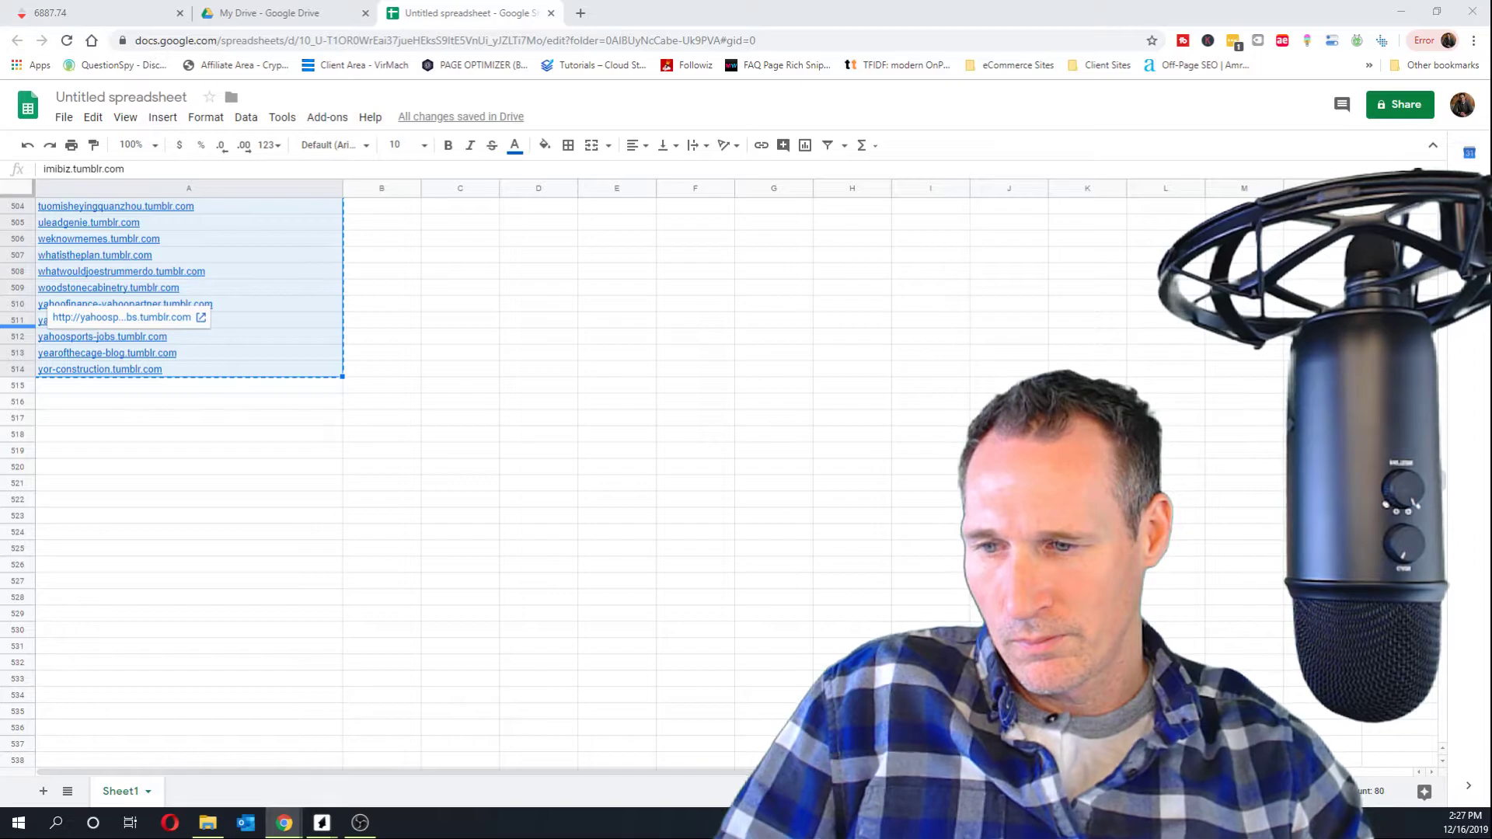
key("alt+Tab")
- Append the copied subdomains to the batch list and rerun the analysis for 123 subdomains
scroll(441, 317, "up", 8)
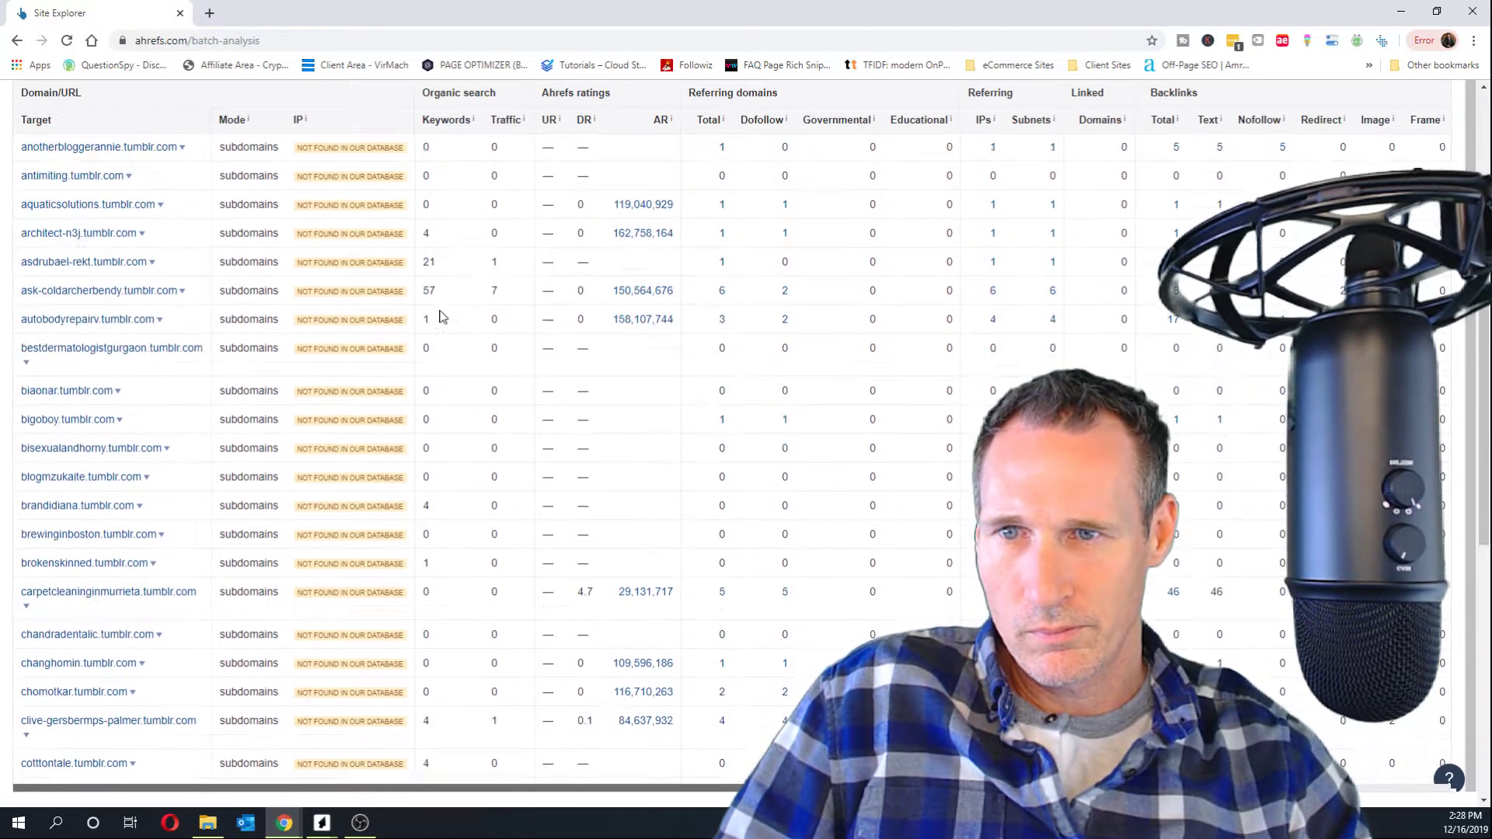
scroll(441, 316, "up", 5)
left_click(173, 266)
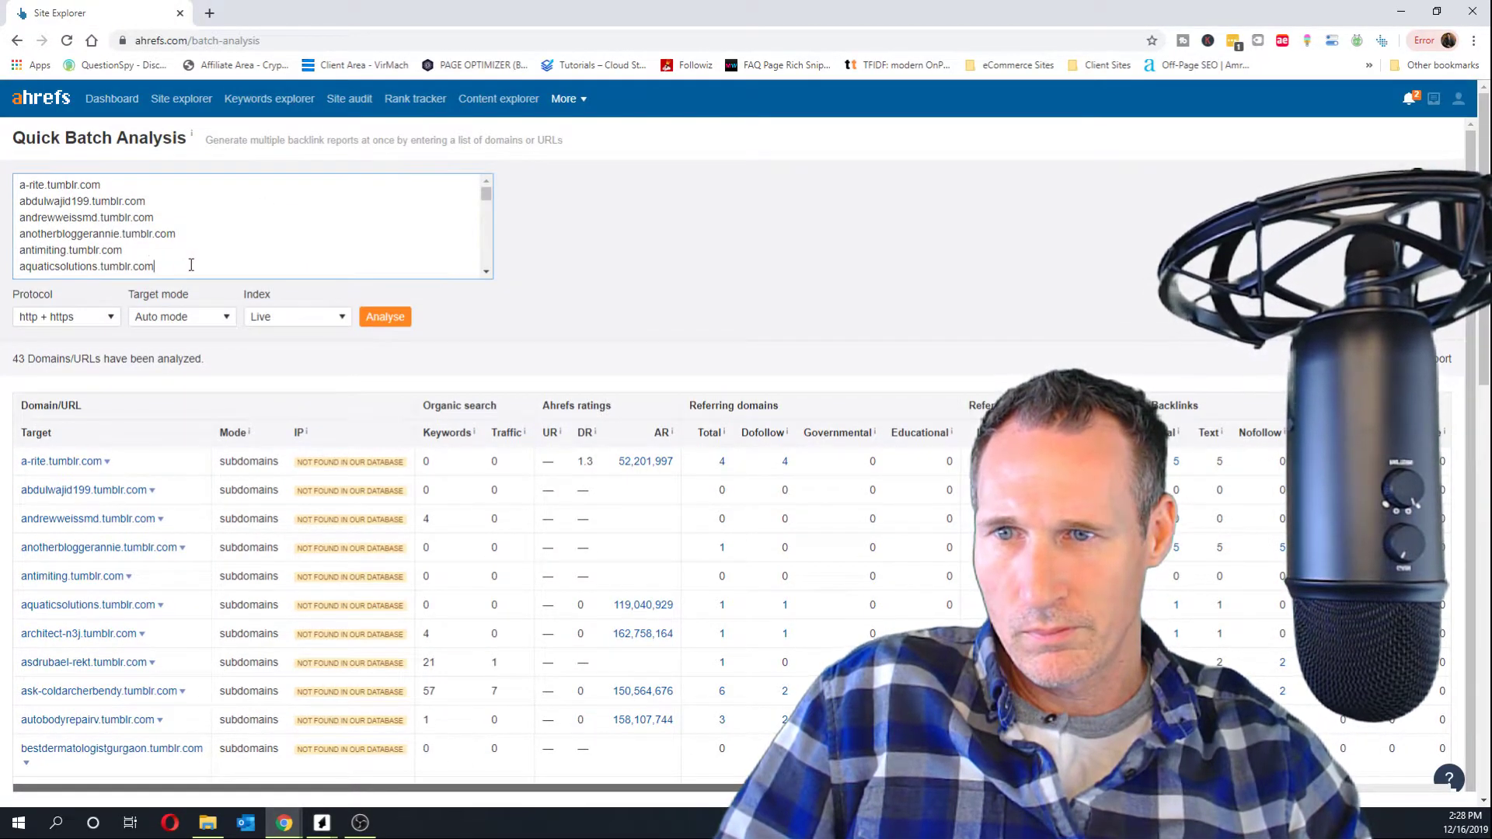
scroll(188, 260, "down", 8)
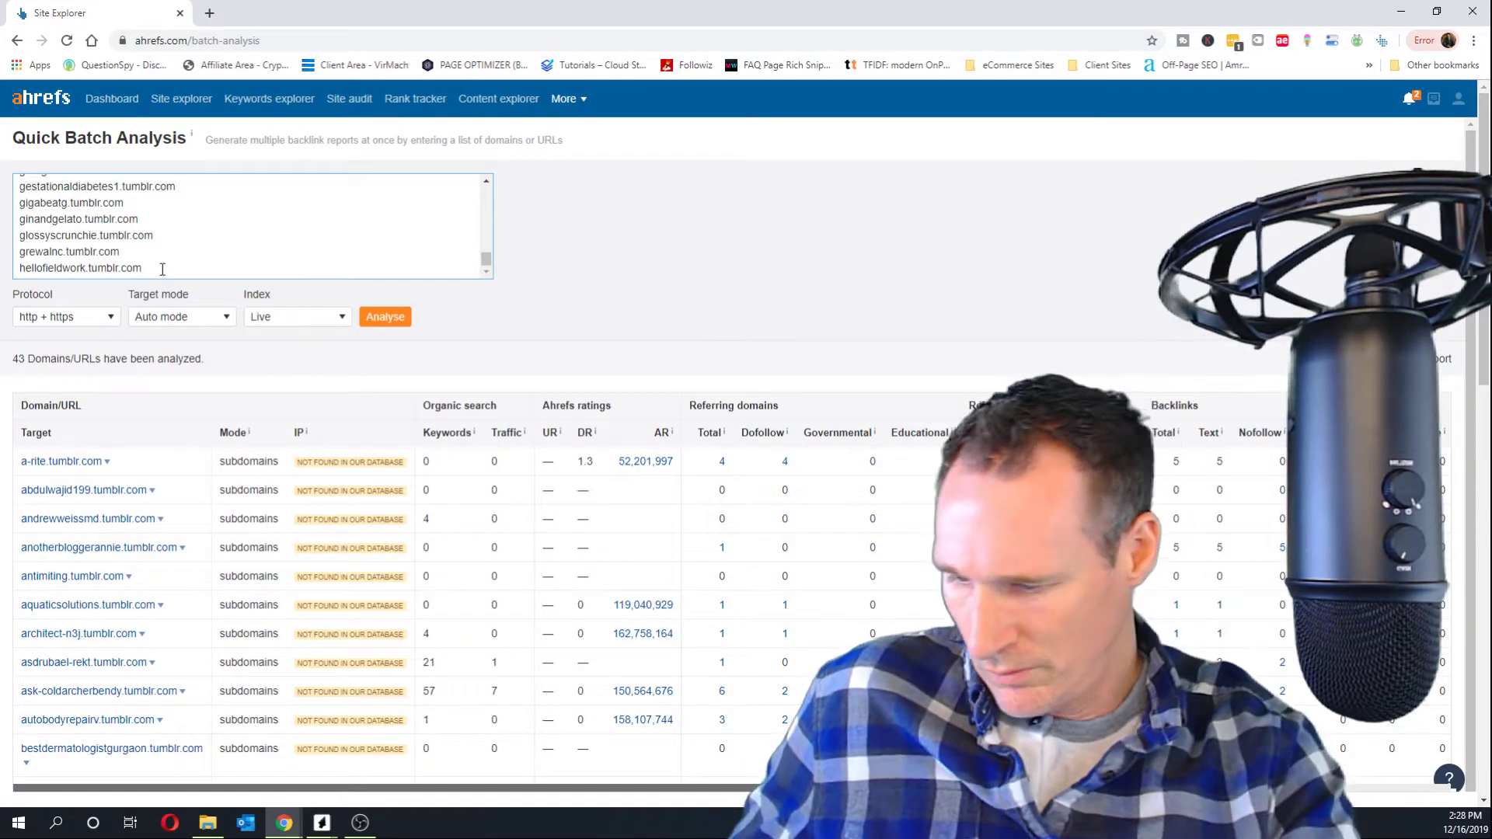
key("ctrl+End")
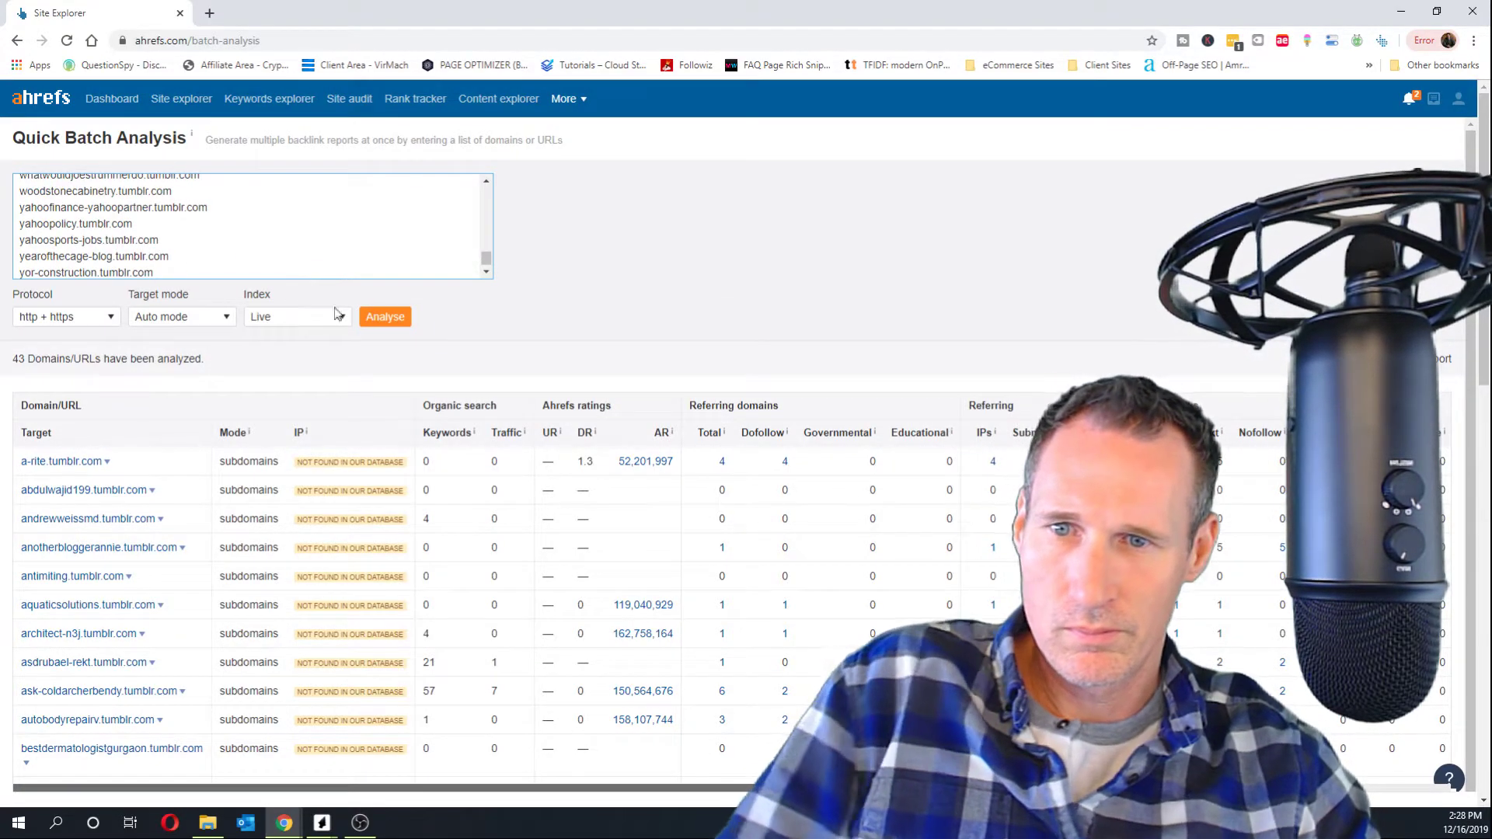
left_click(383, 317)
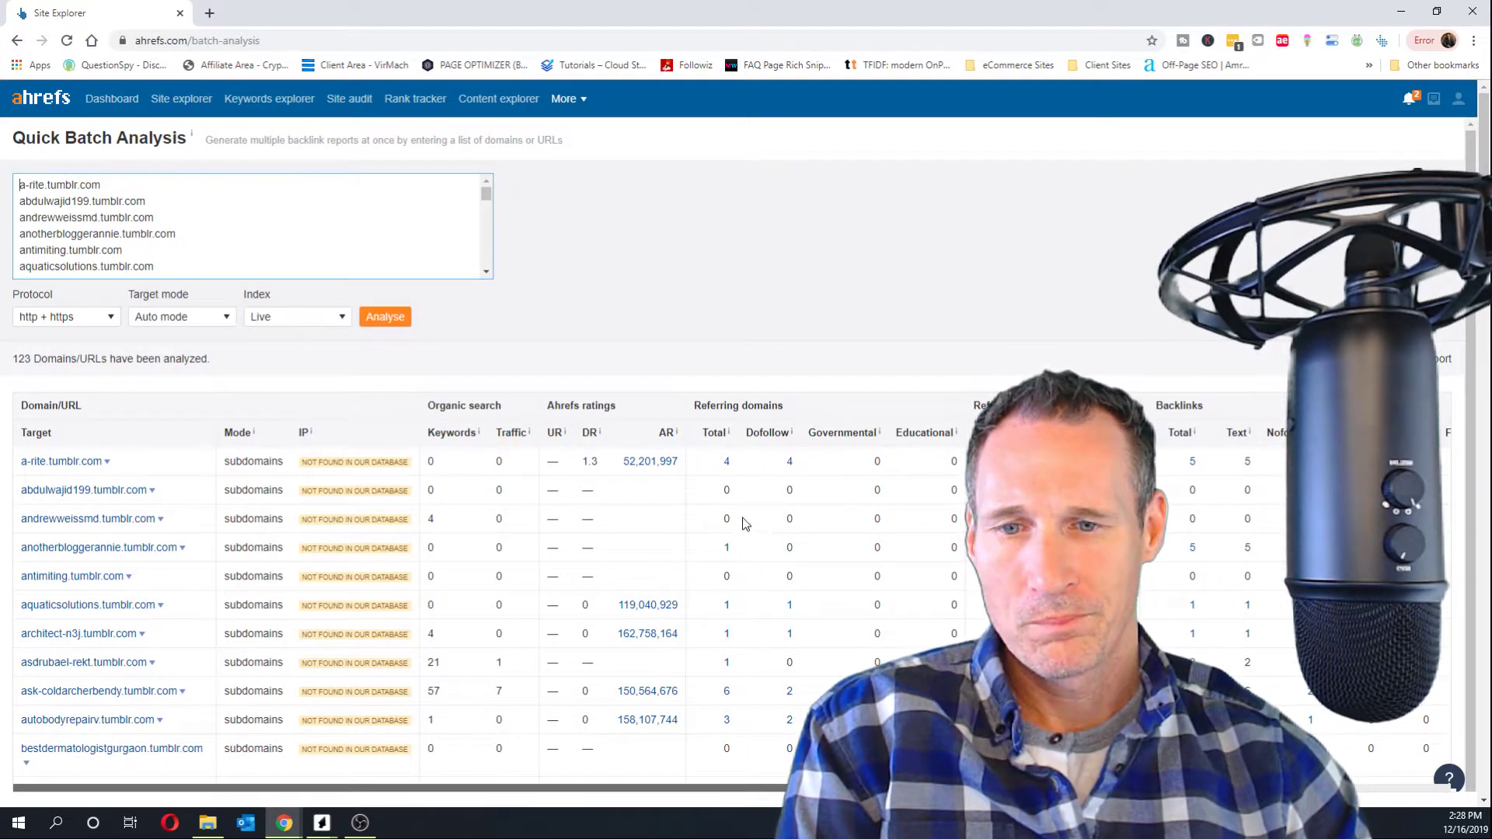
scroll(742, 512, "down", 7)
scroll(765, 471, "down", 15)
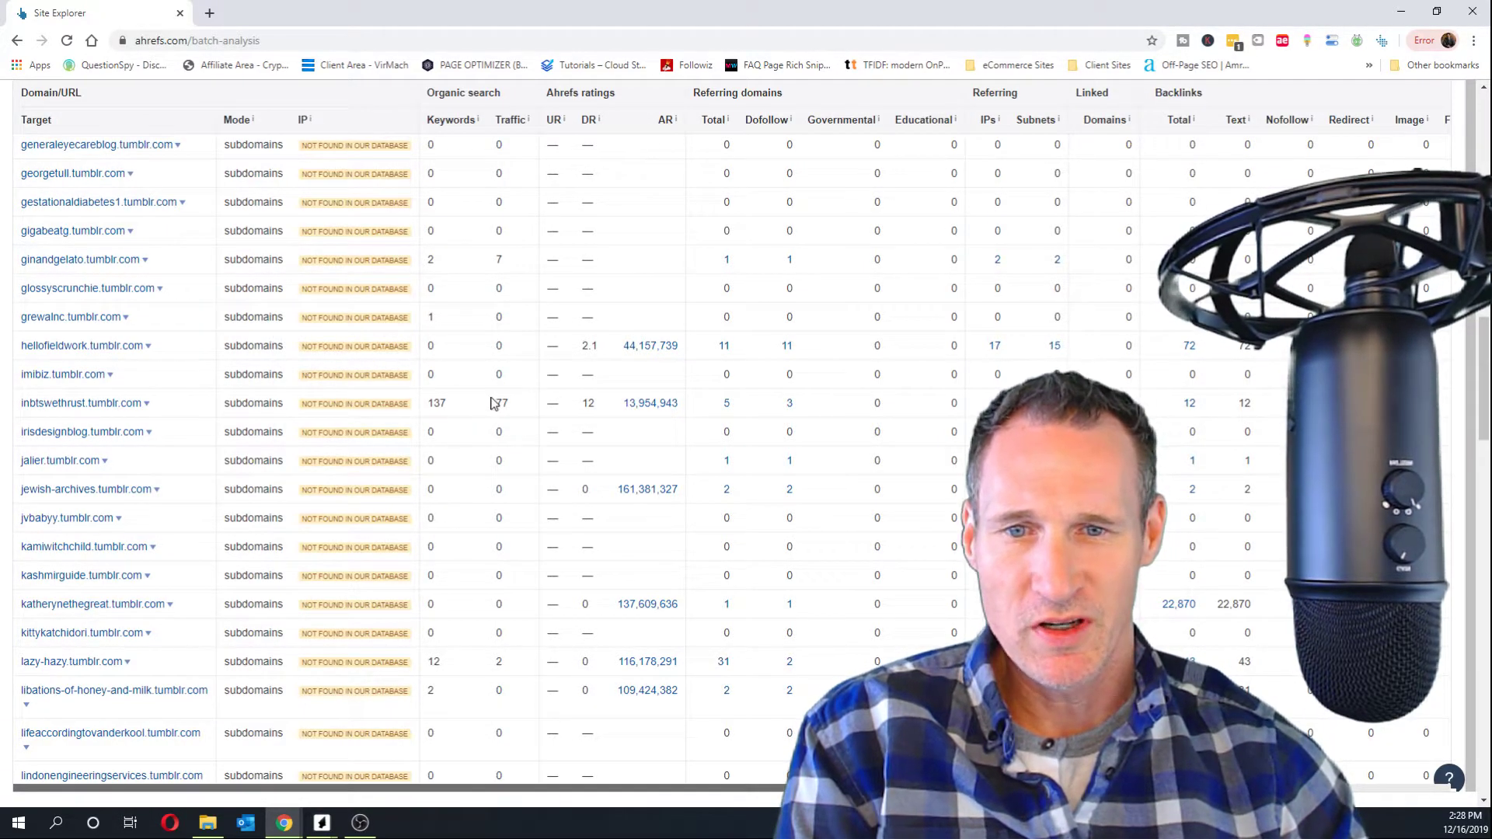
scroll(501, 403, "down", 7)
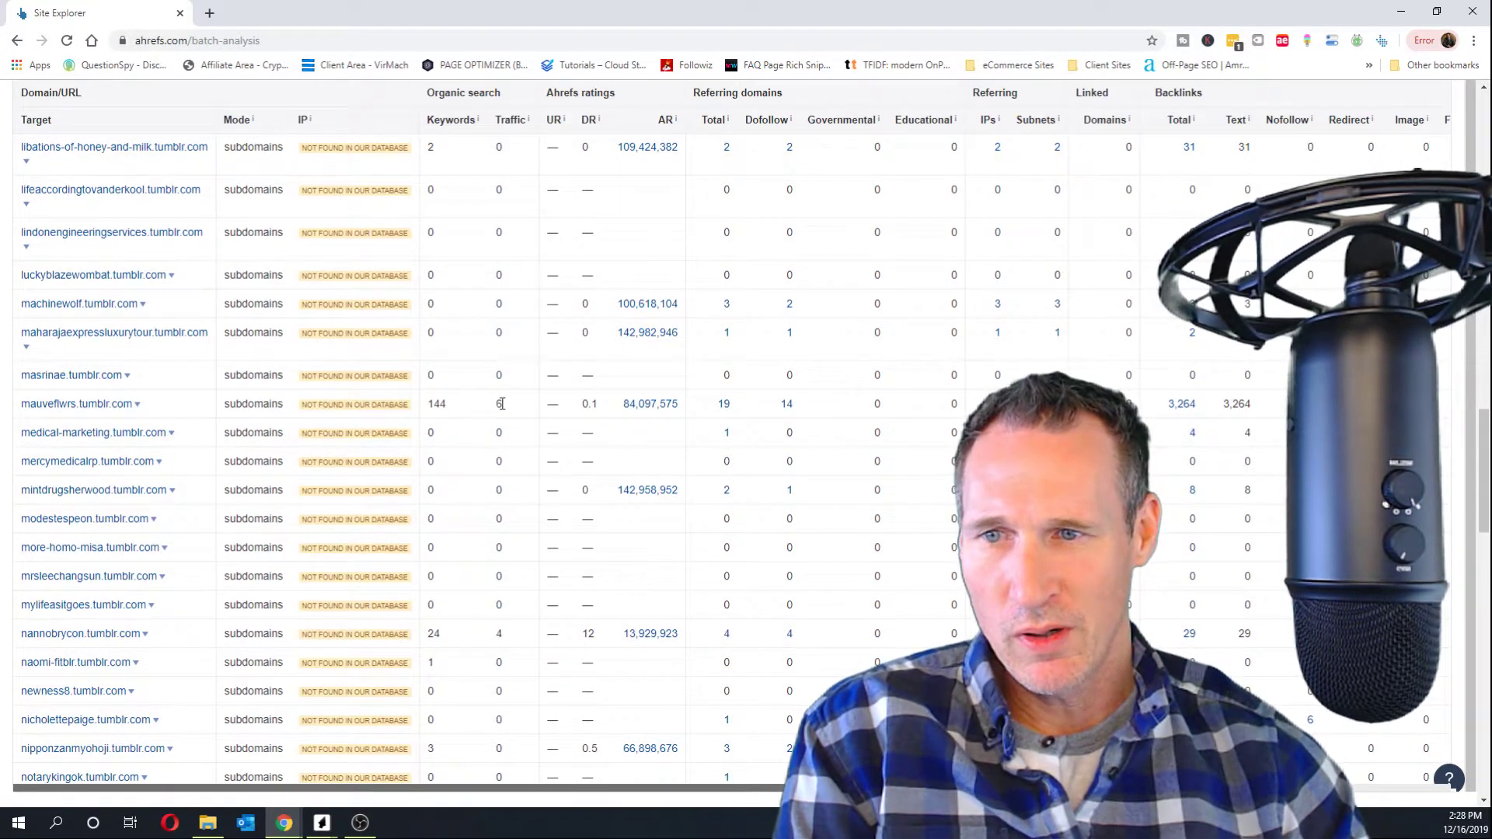
scroll(502, 403, "down", 14)
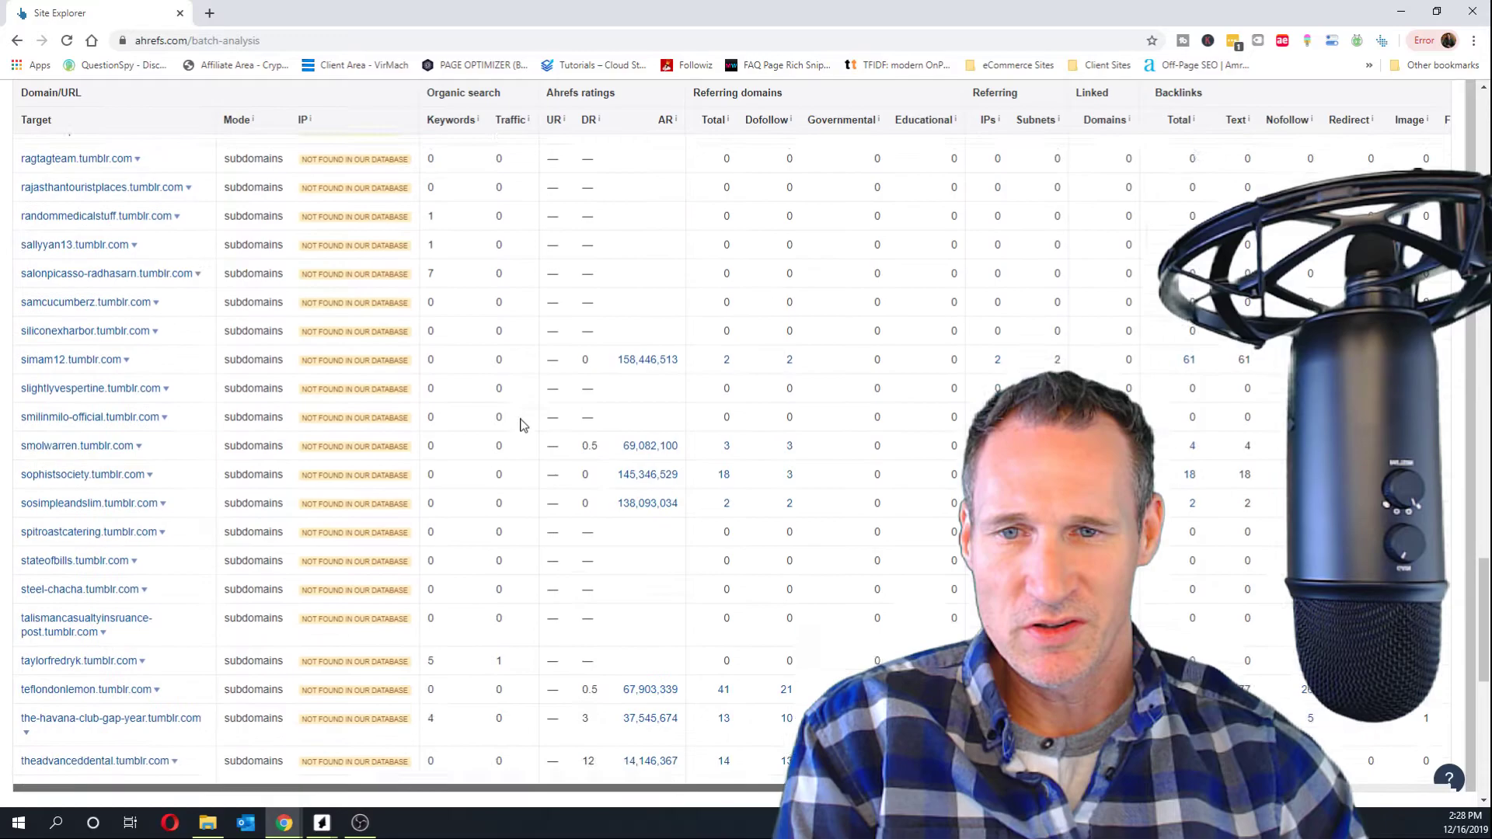
scroll(521, 424, "down", 7)
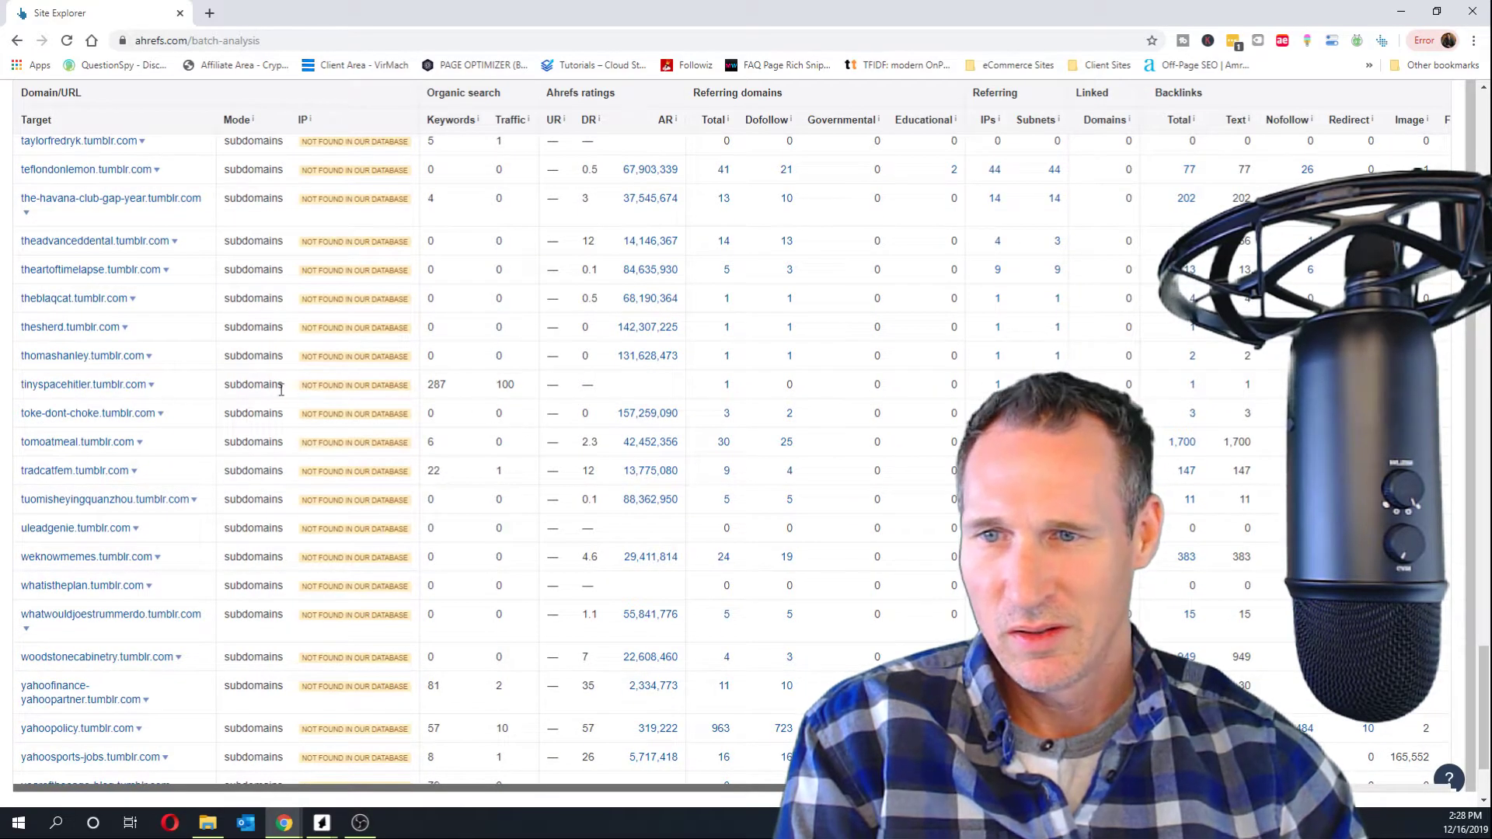
scroll(554, 403, "down", 3)
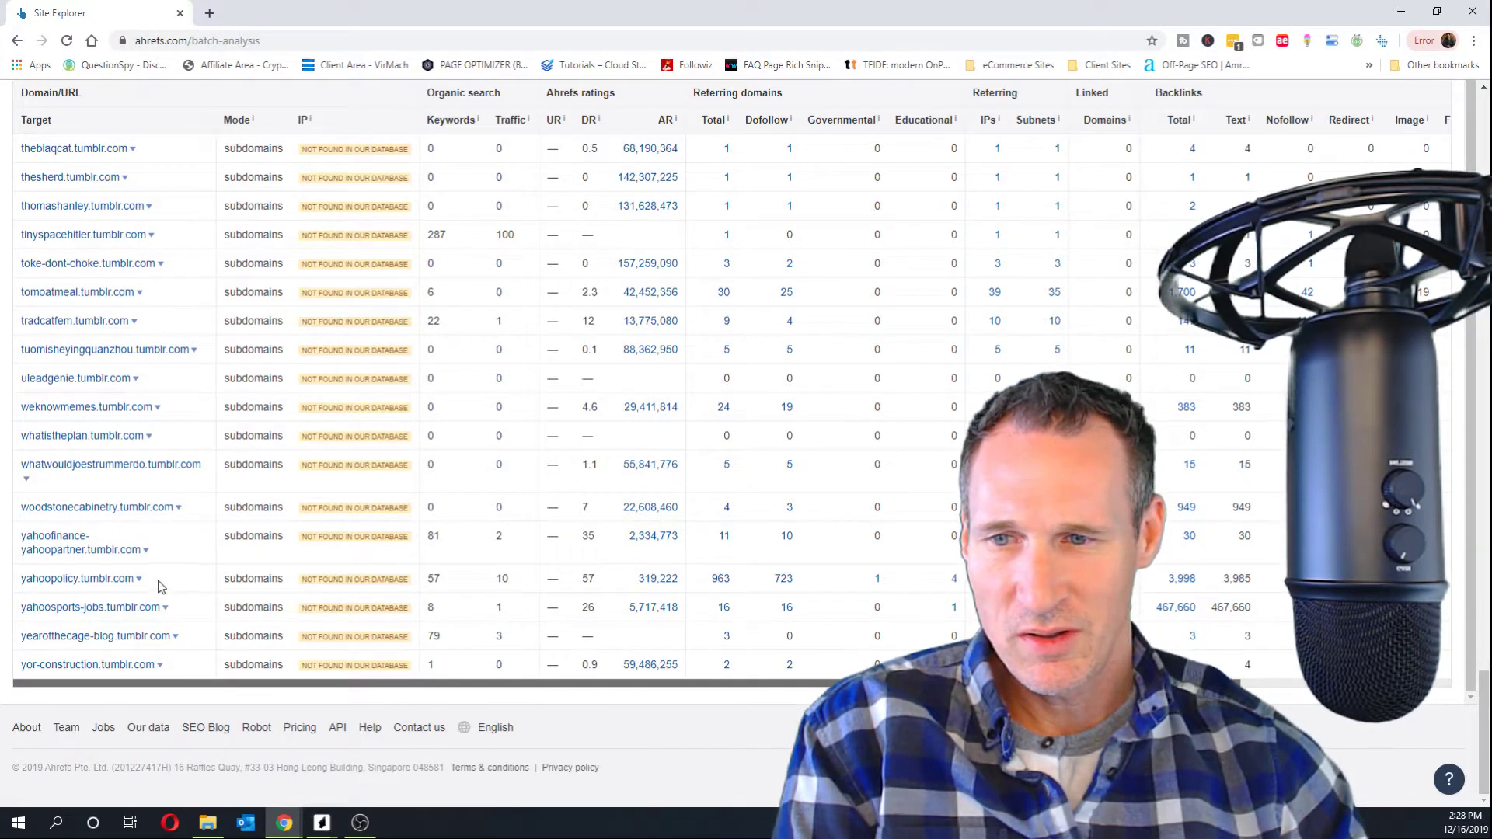
- Copy the link address of yahoopolicy.tumblr.com from the batch results
right_click(84, 580)
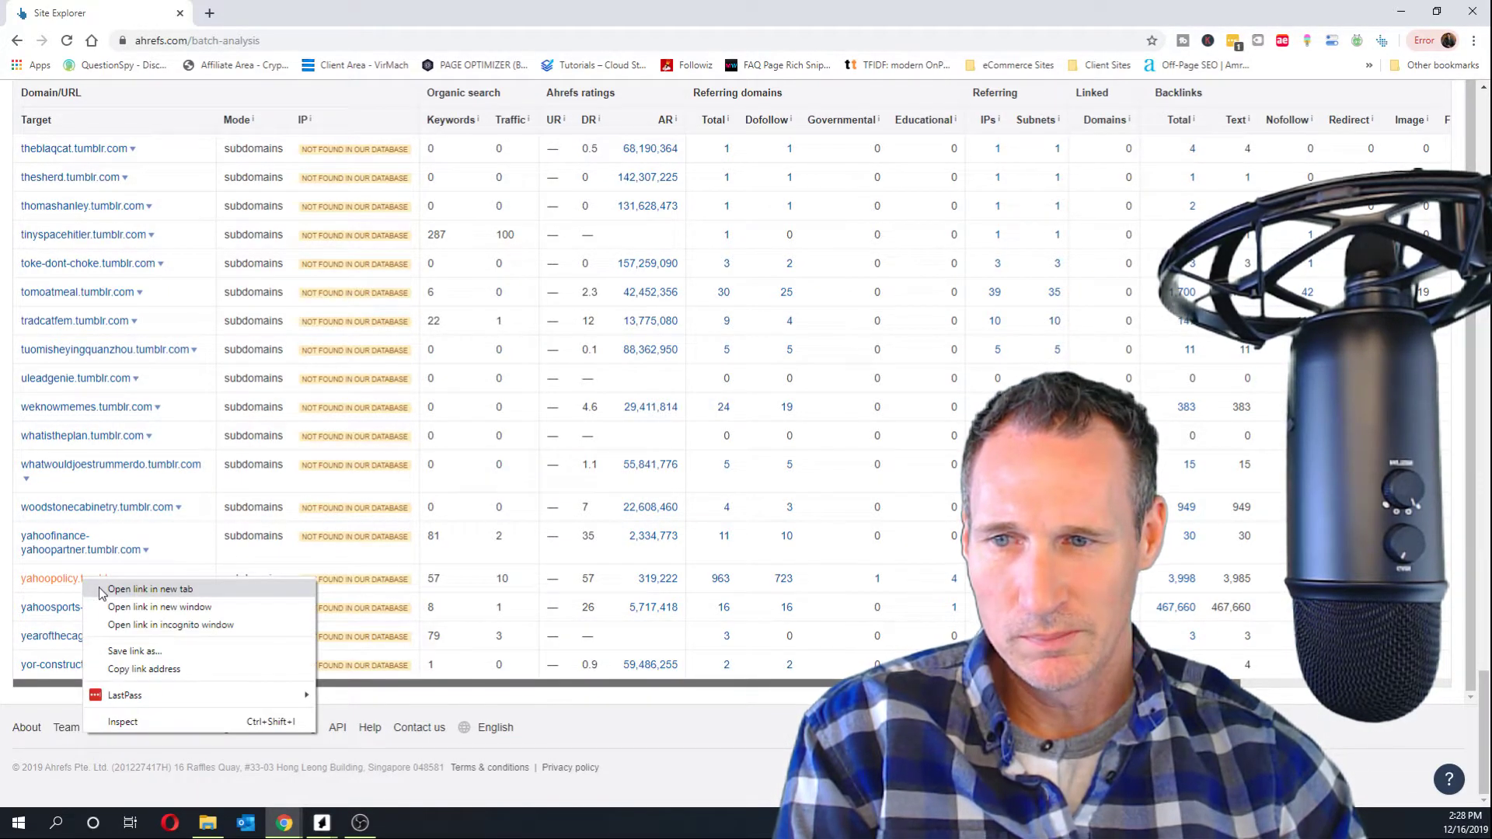
left_click(142, 670)
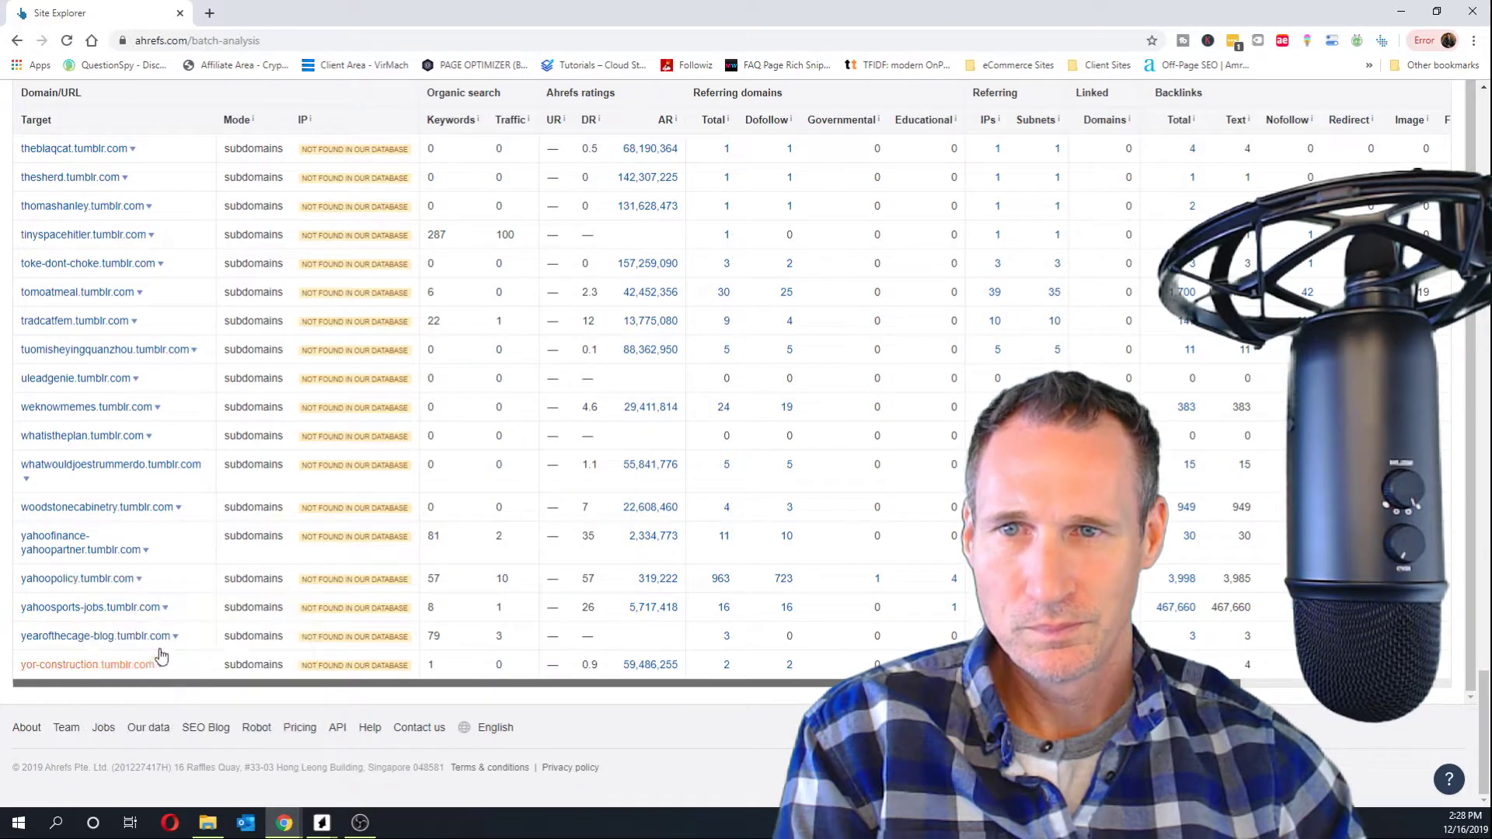
scroll(559, 97, "up", 10)
scroll(517, 148, "up", 15)
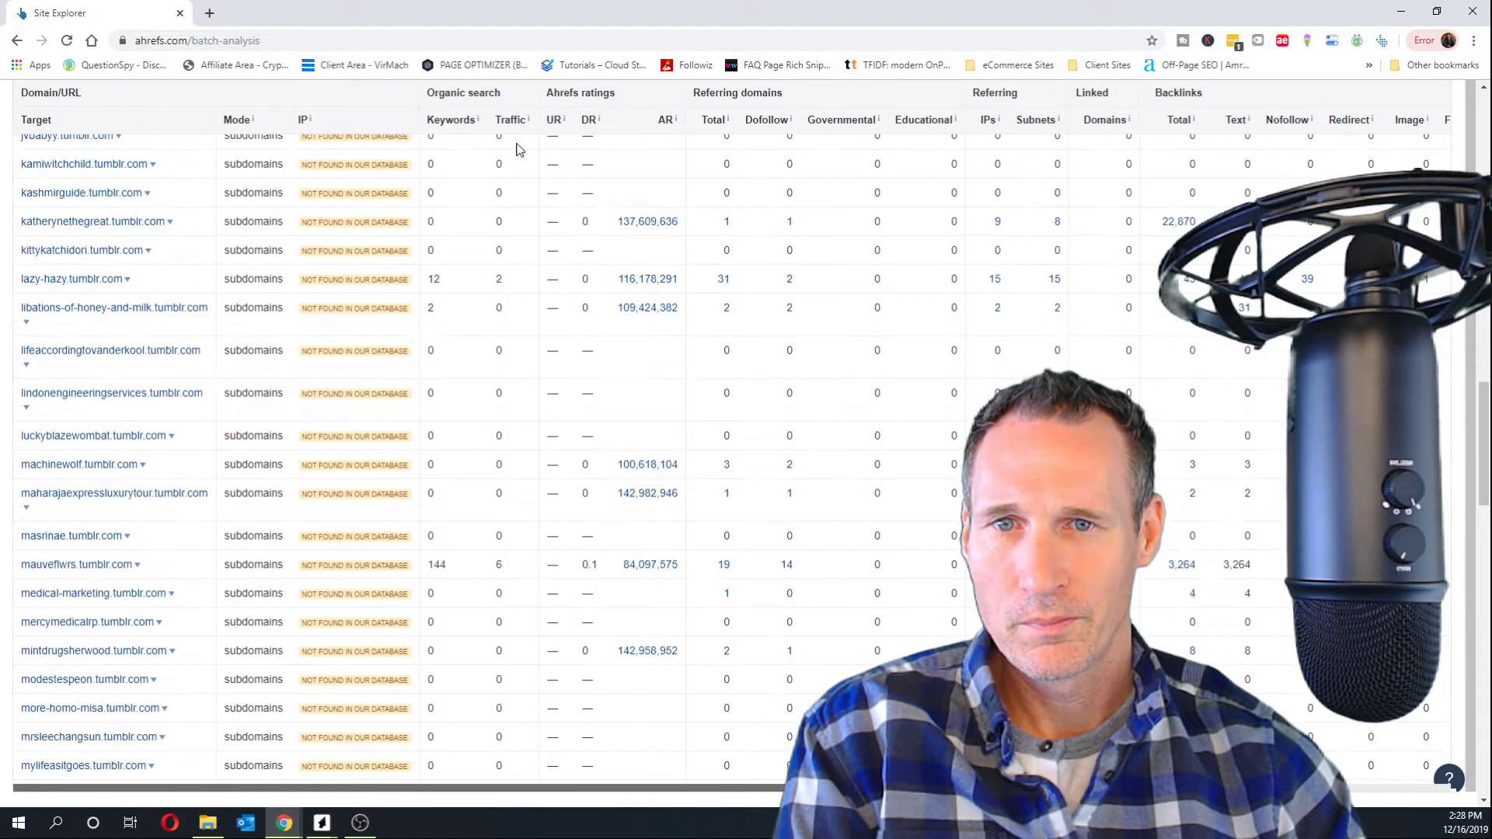
scroll(966, 167, "up", 15)
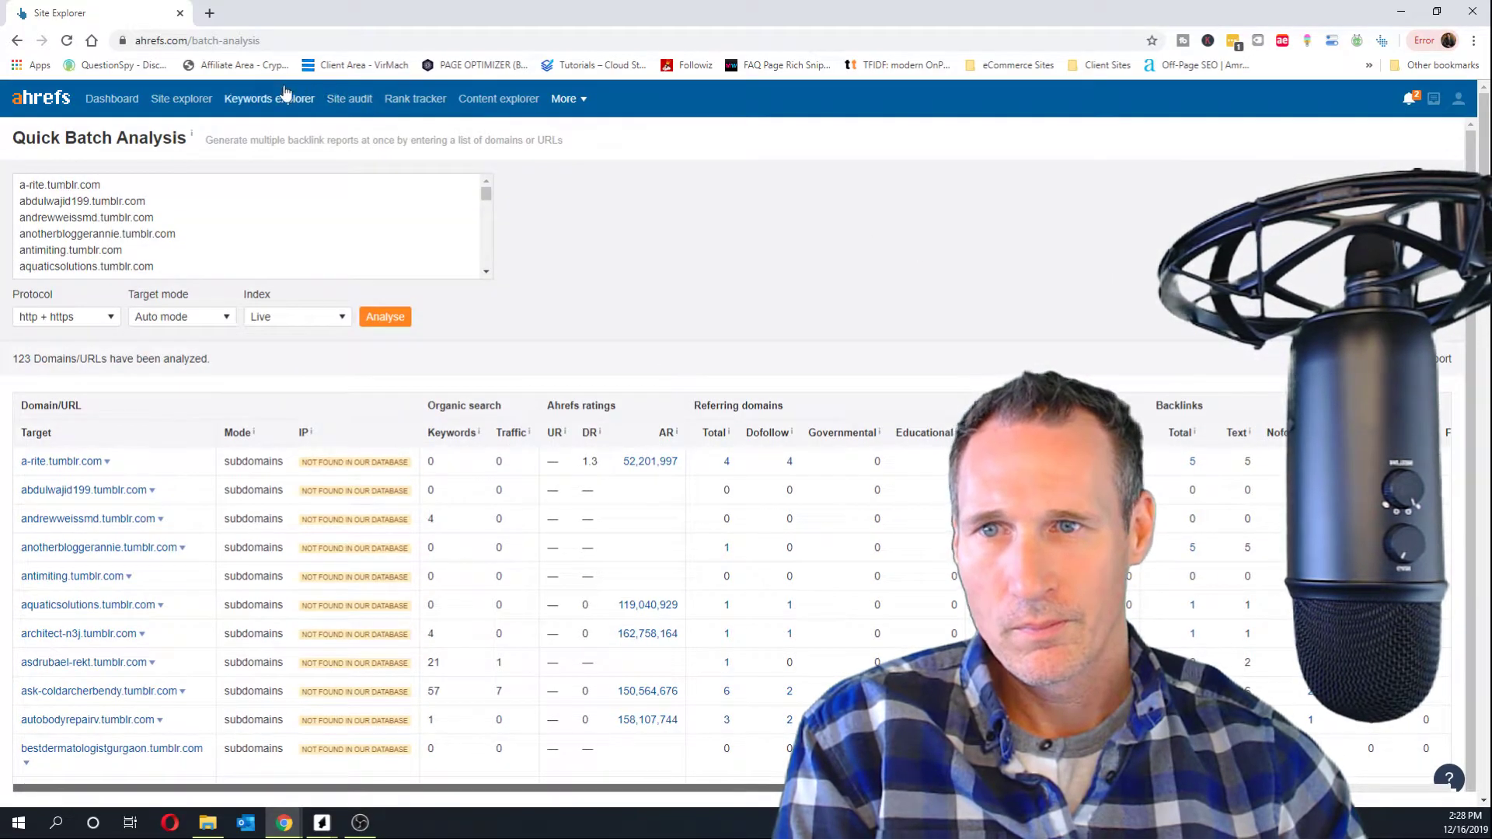
- Look up yahoopolicy.tumblr.com in Site Explorer opened in a new tab
right_click(190, 100)
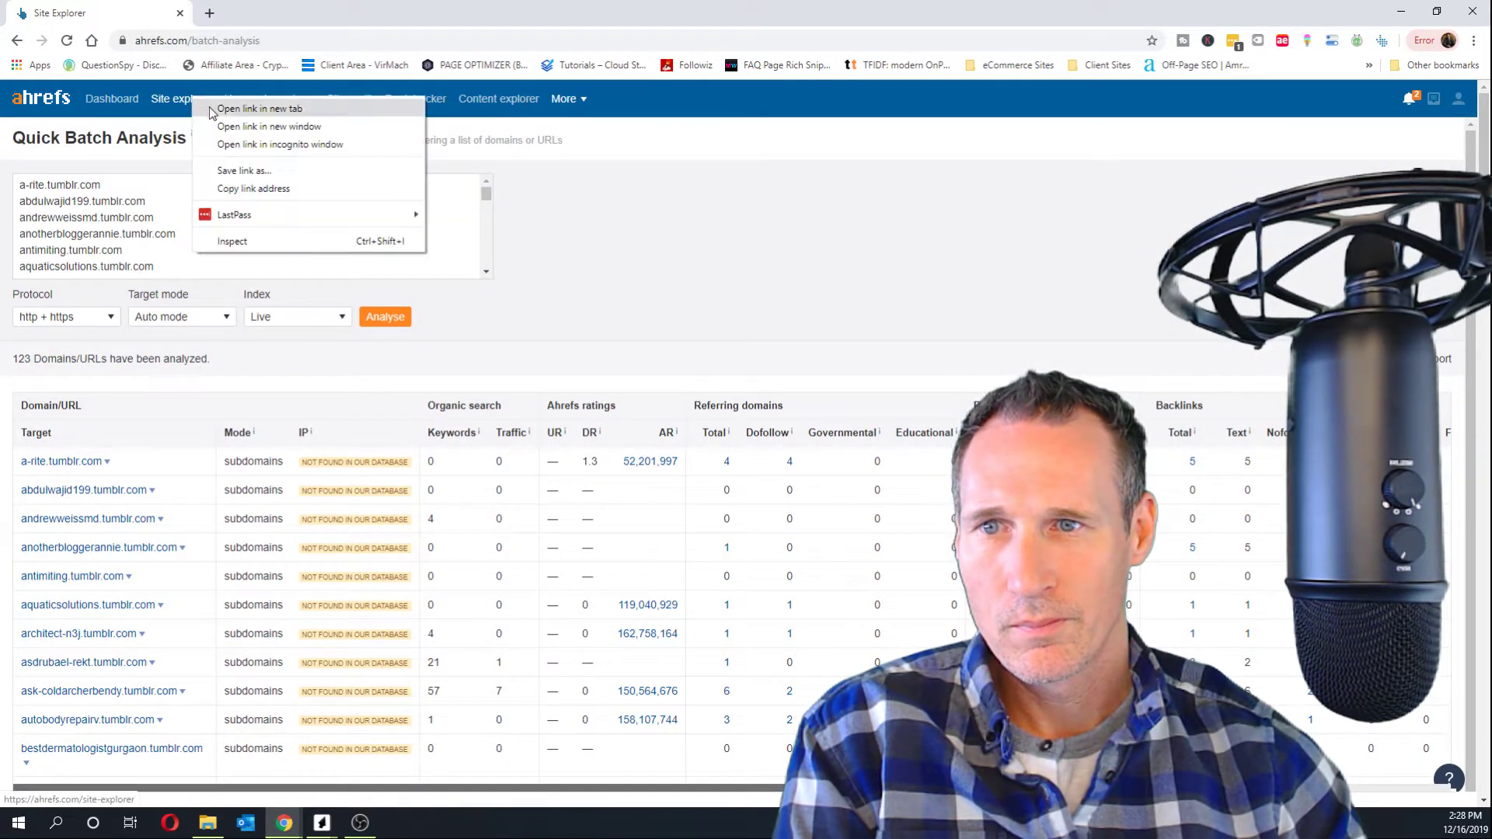
left_click(225, 110)
left_click(235, 15)
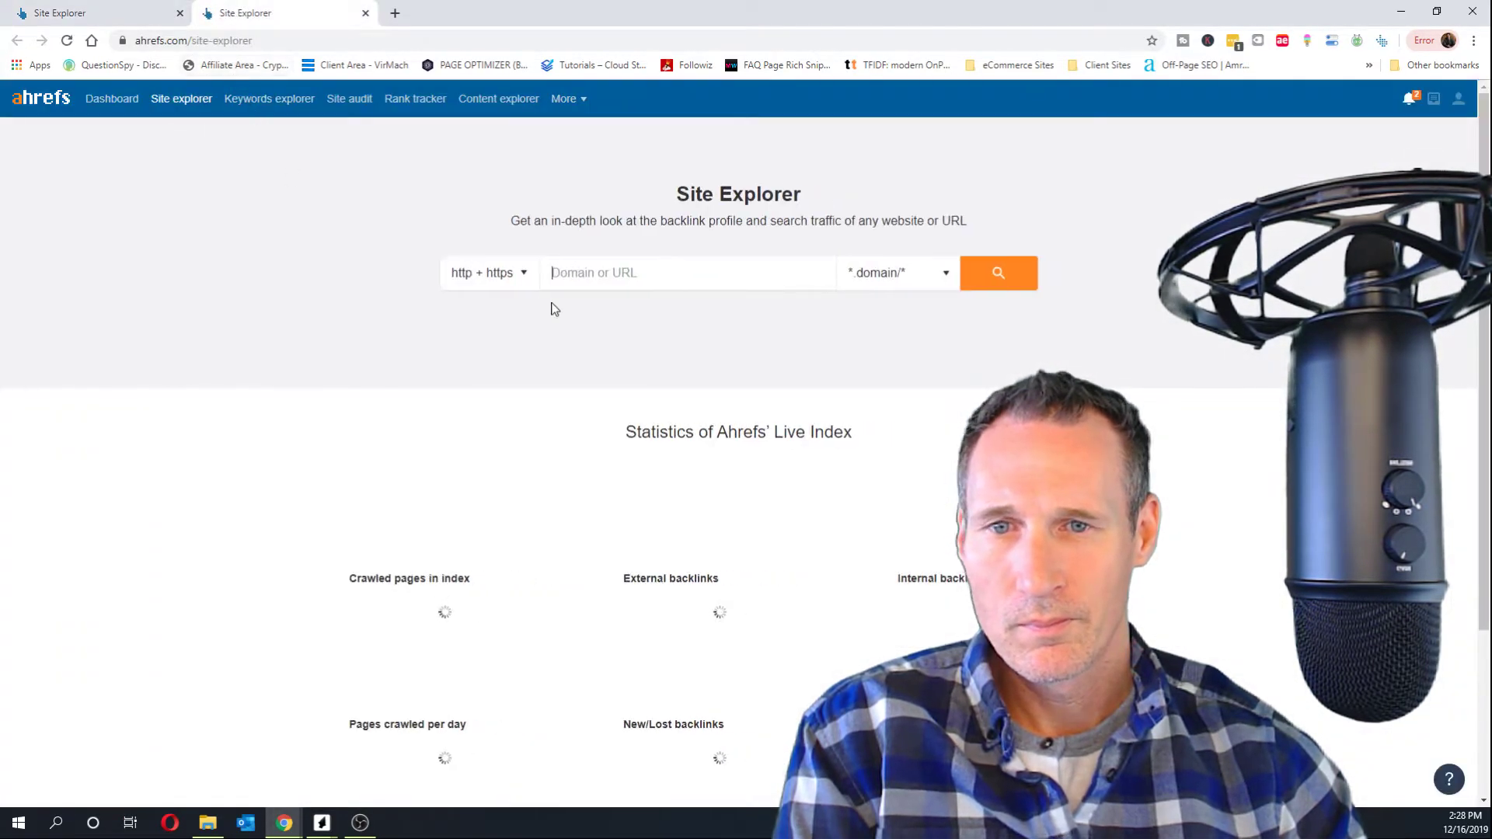
right_click(632, 274)
left_click(679, 394)
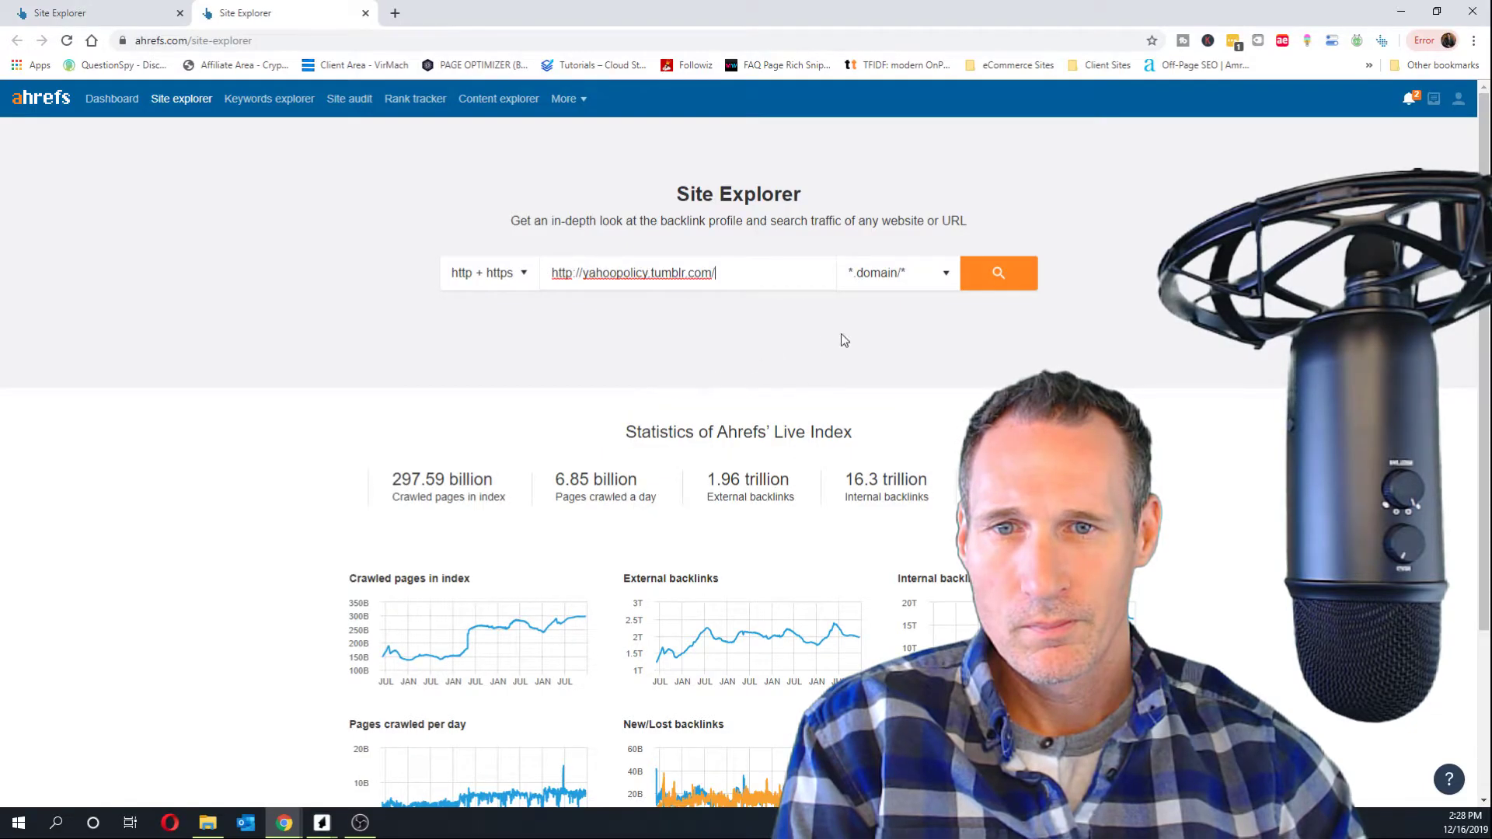
left_click(990, 277)
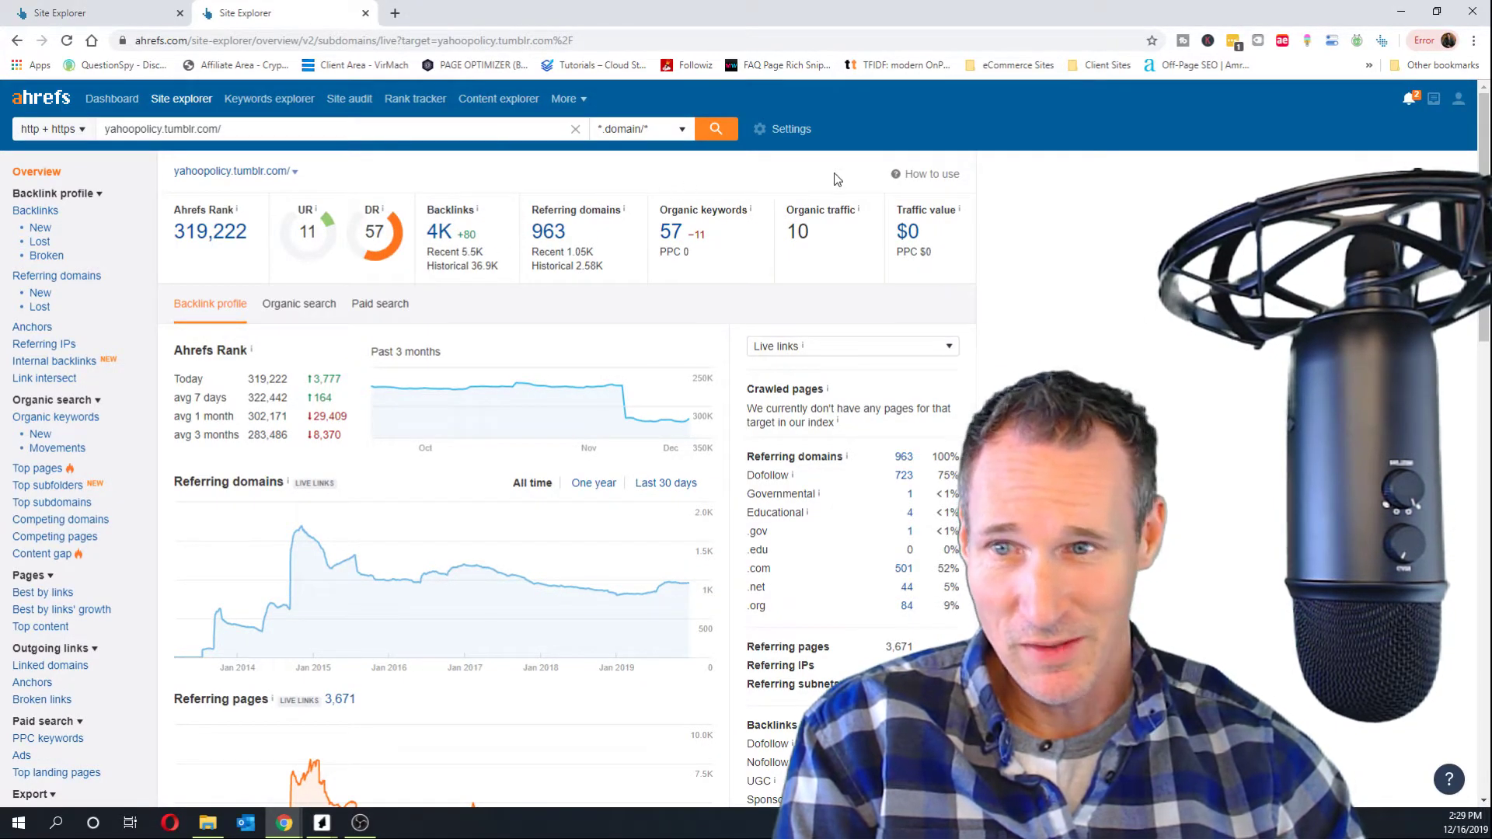
- Visit yahoopolicy.tumblr.com in a new tab, showing Tumblr's "There's nothing here." page
left_click(396, 11)
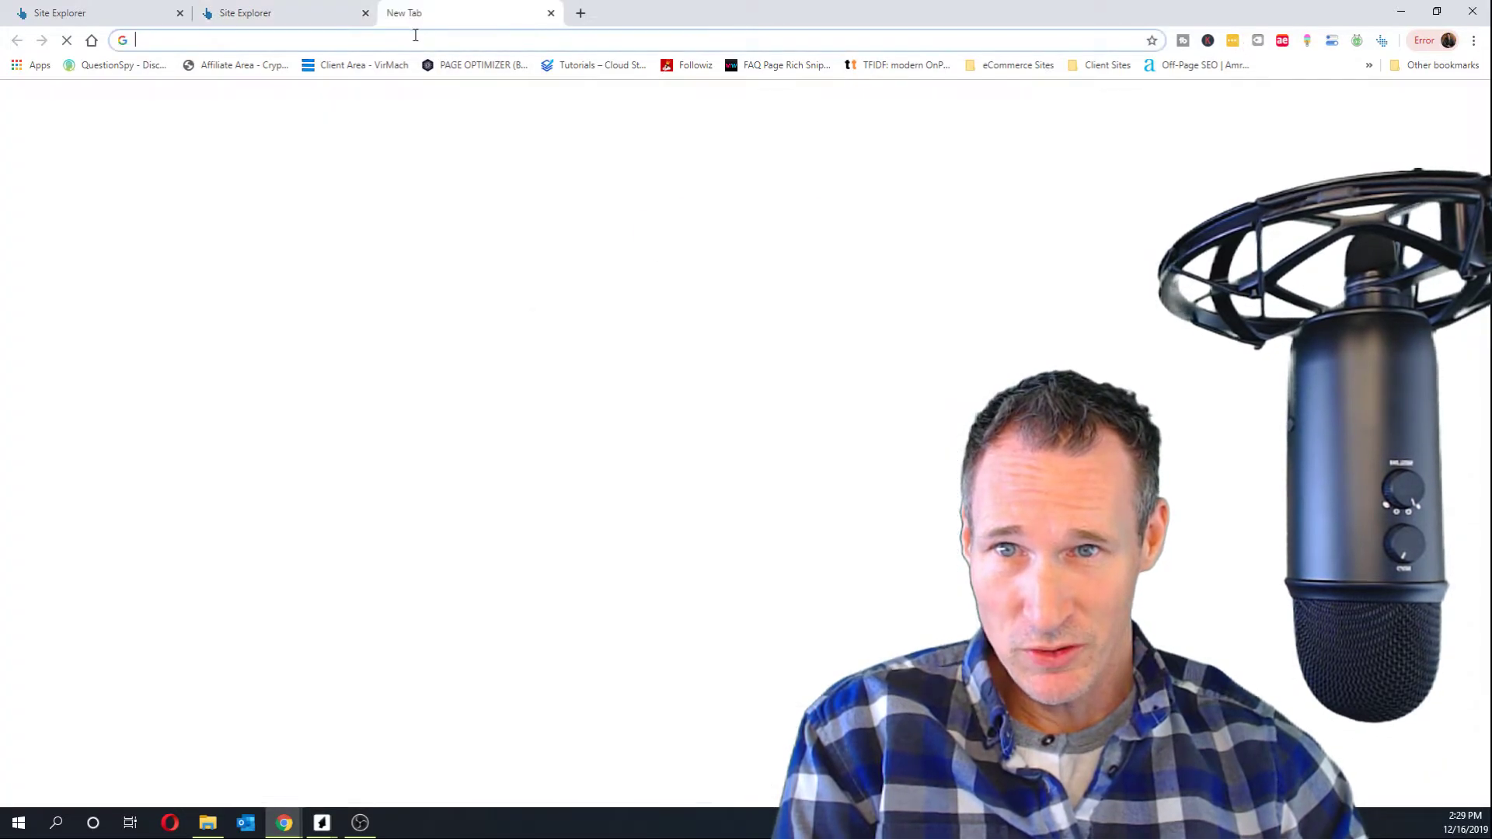
right_click(437, 40)
left_click(482, 140)
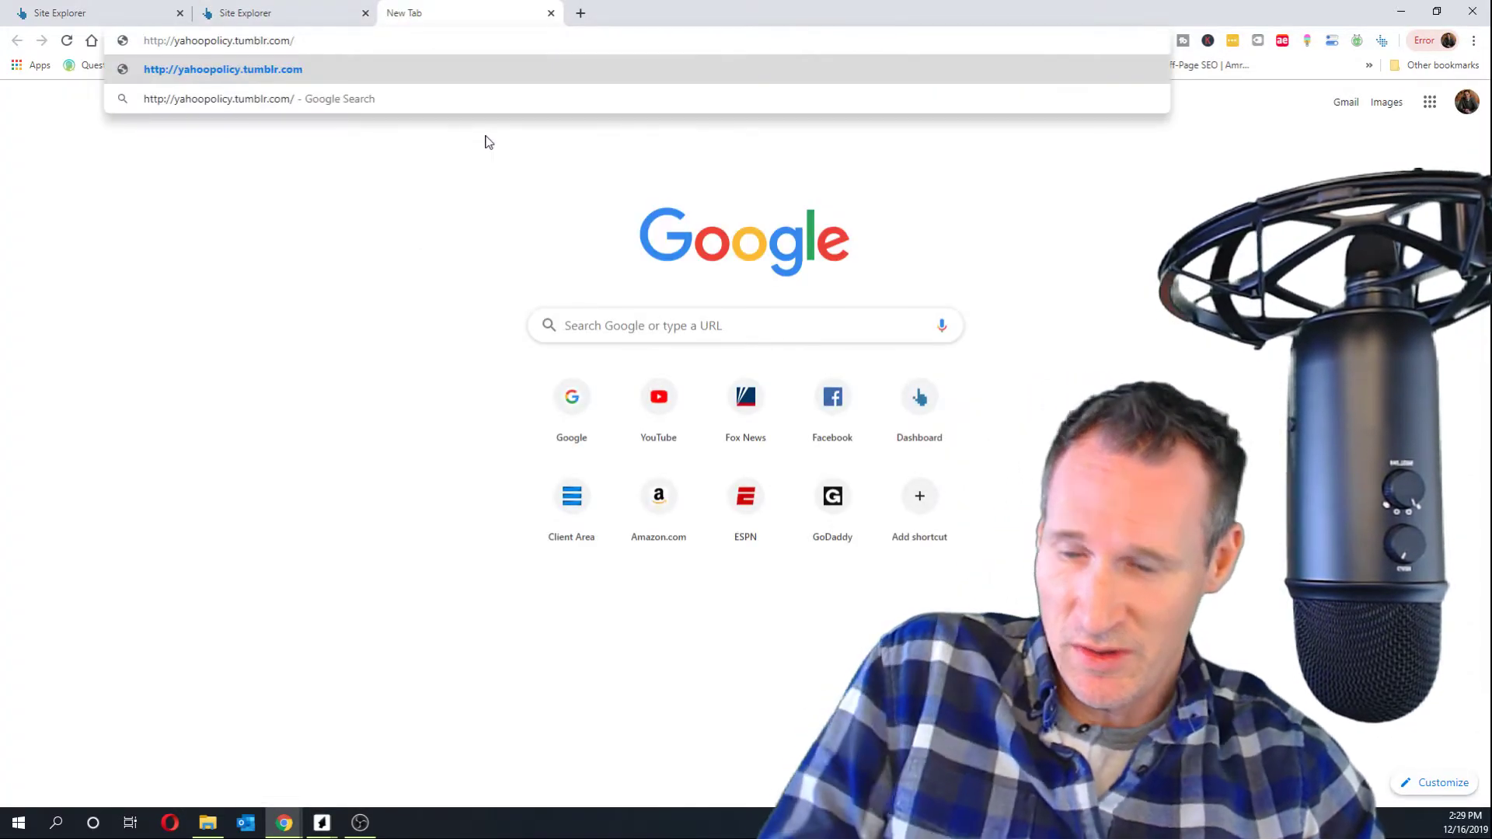
key("Return")
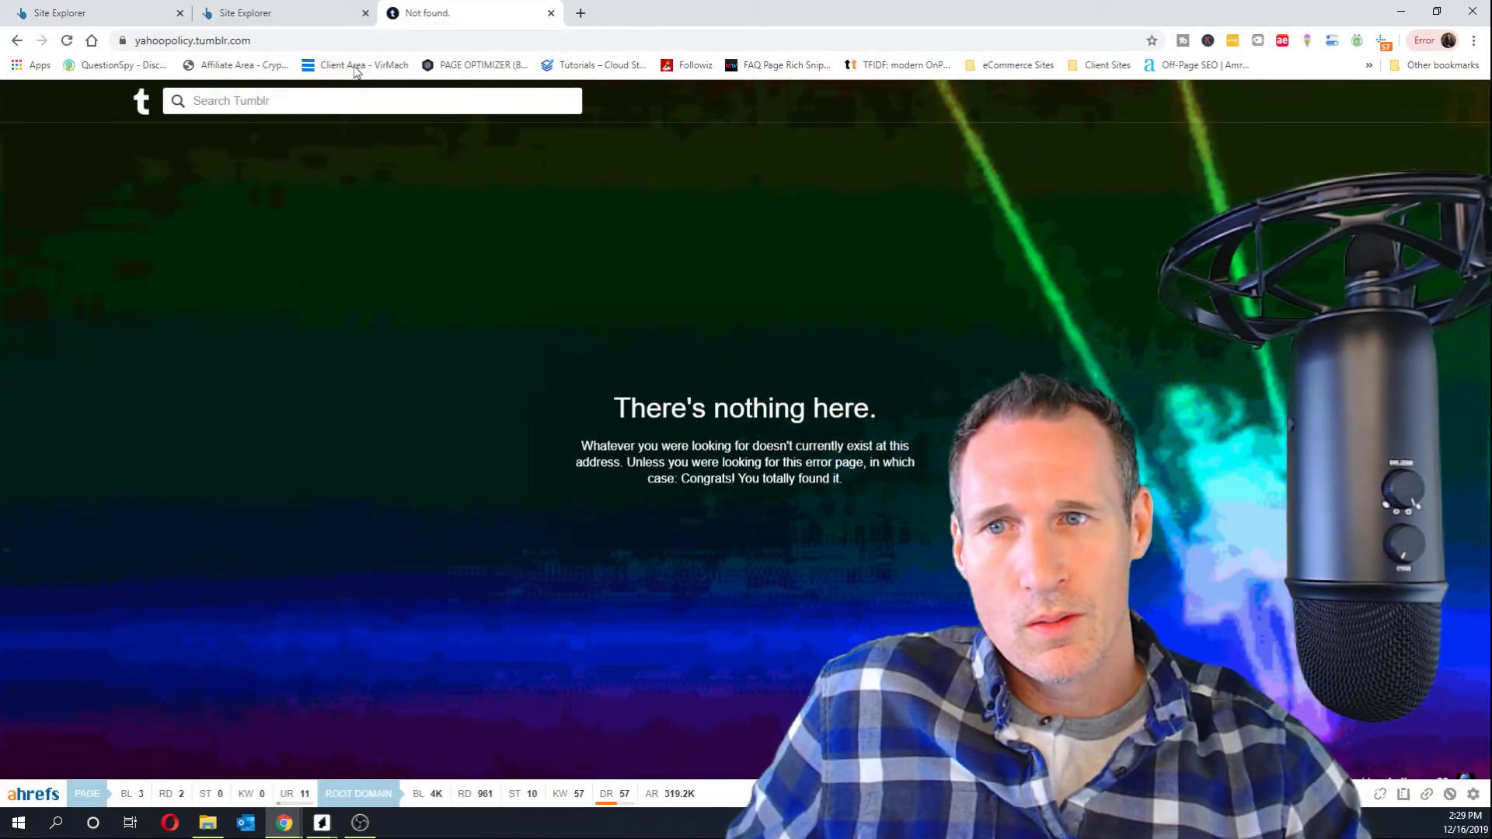
- Go to the Tumblr dashboard and show the account's list of blogs
left_click(140, 101)
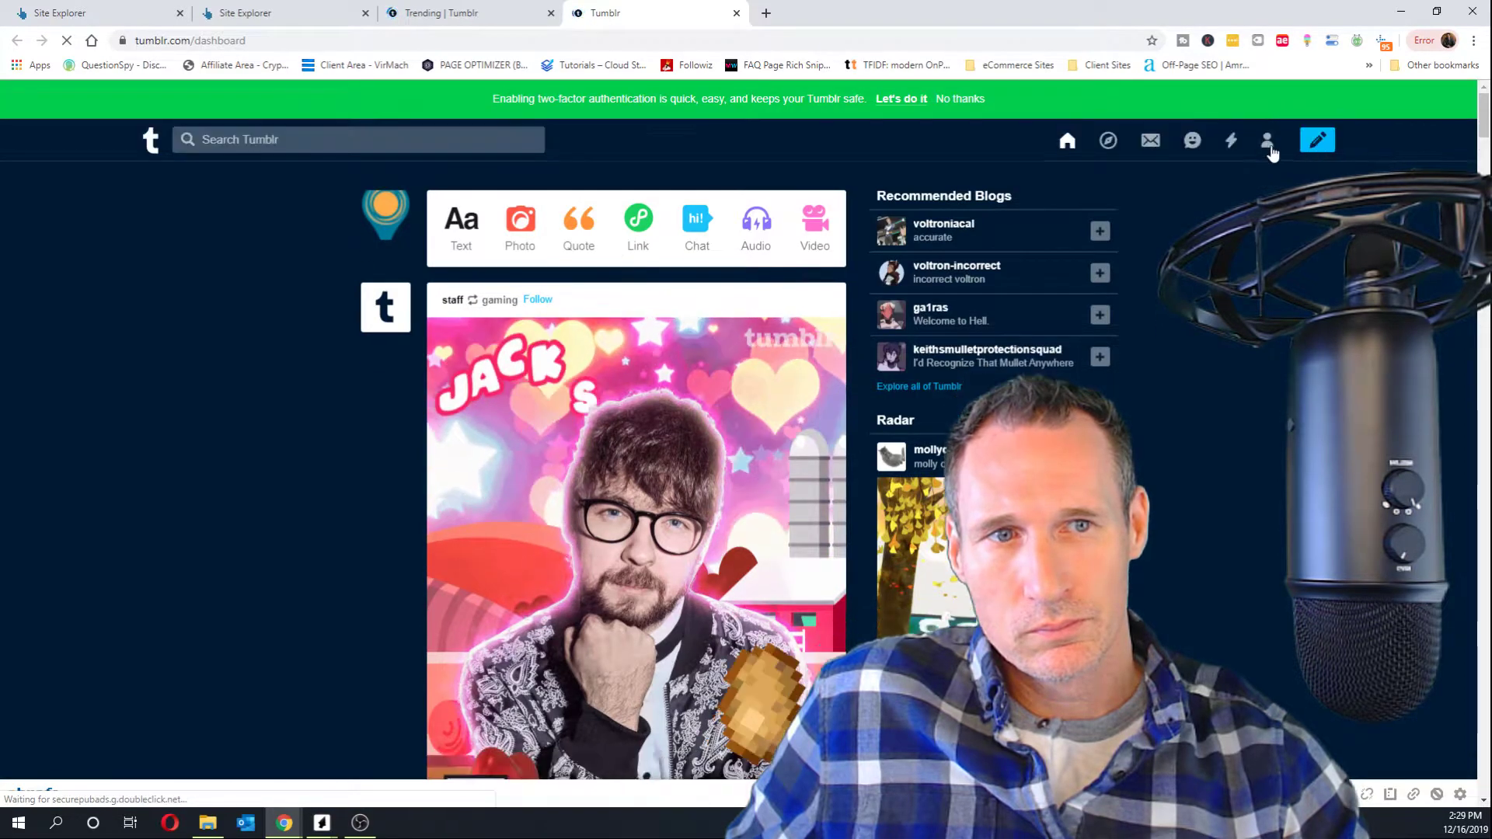
left_click(1268, 143)
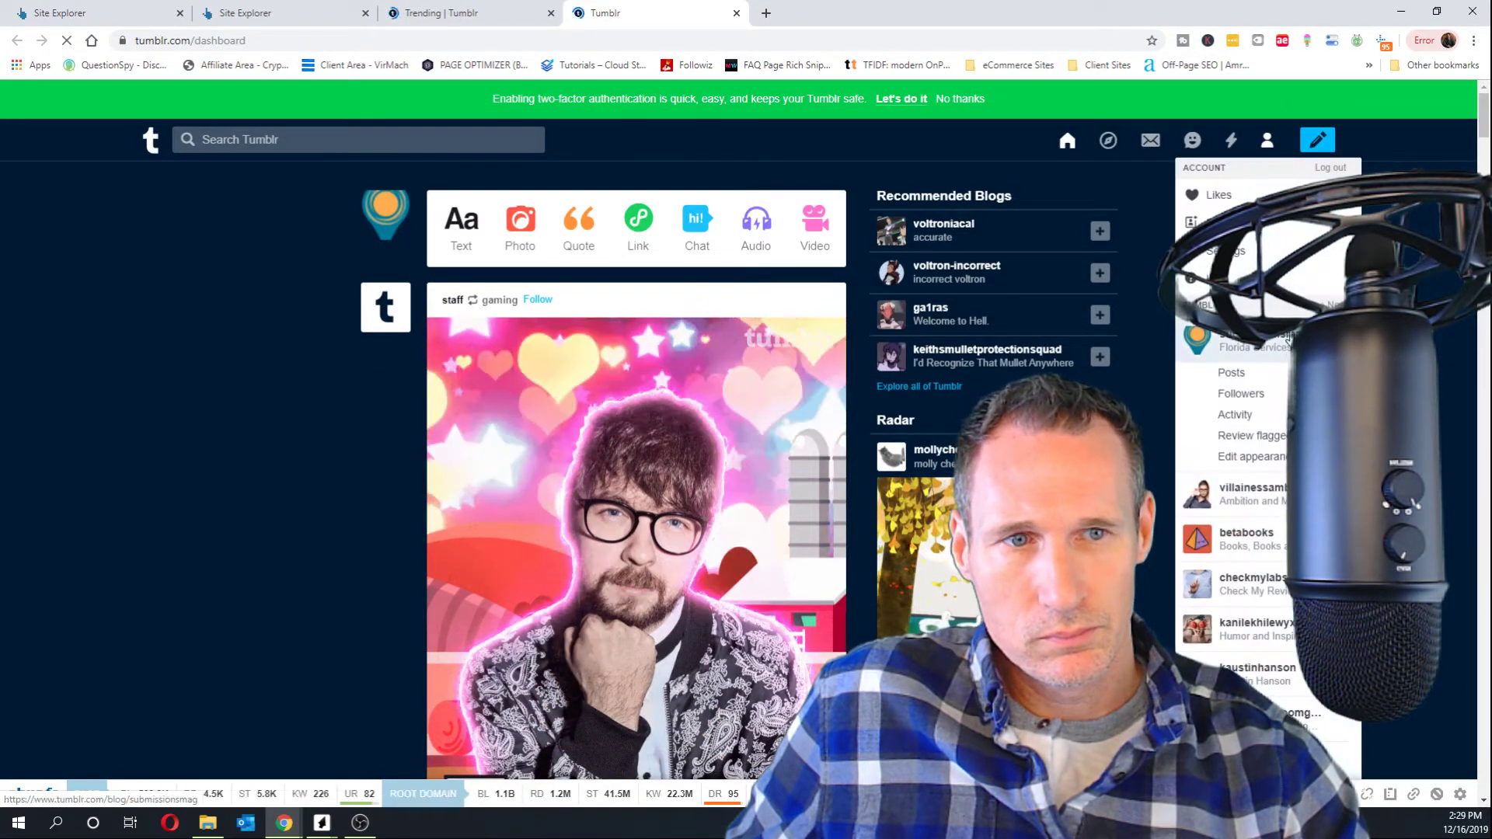
scroll(1243, 544, "down", 2)
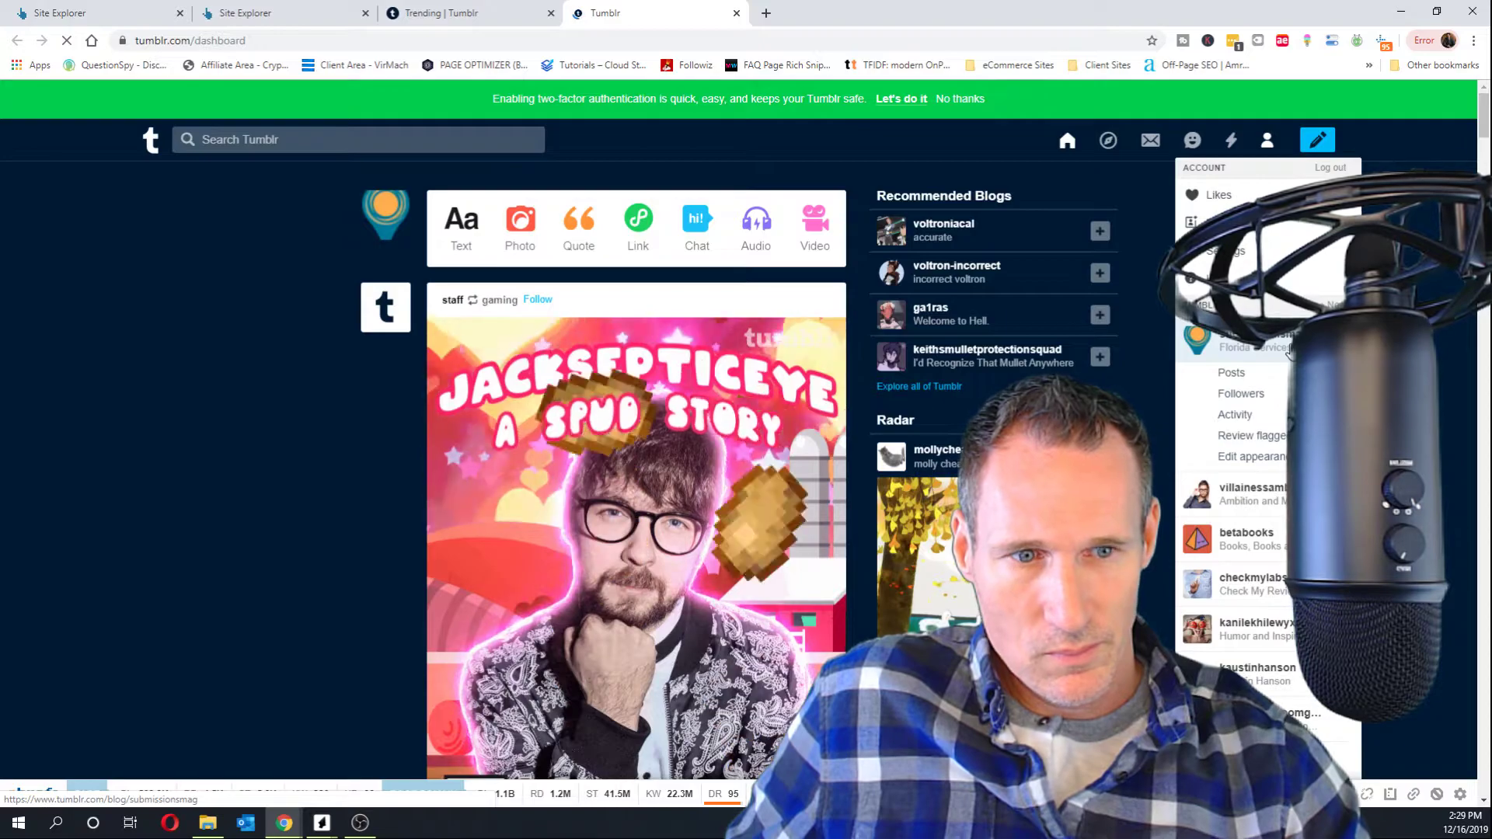
scroll(1243, 544, "down", 1)
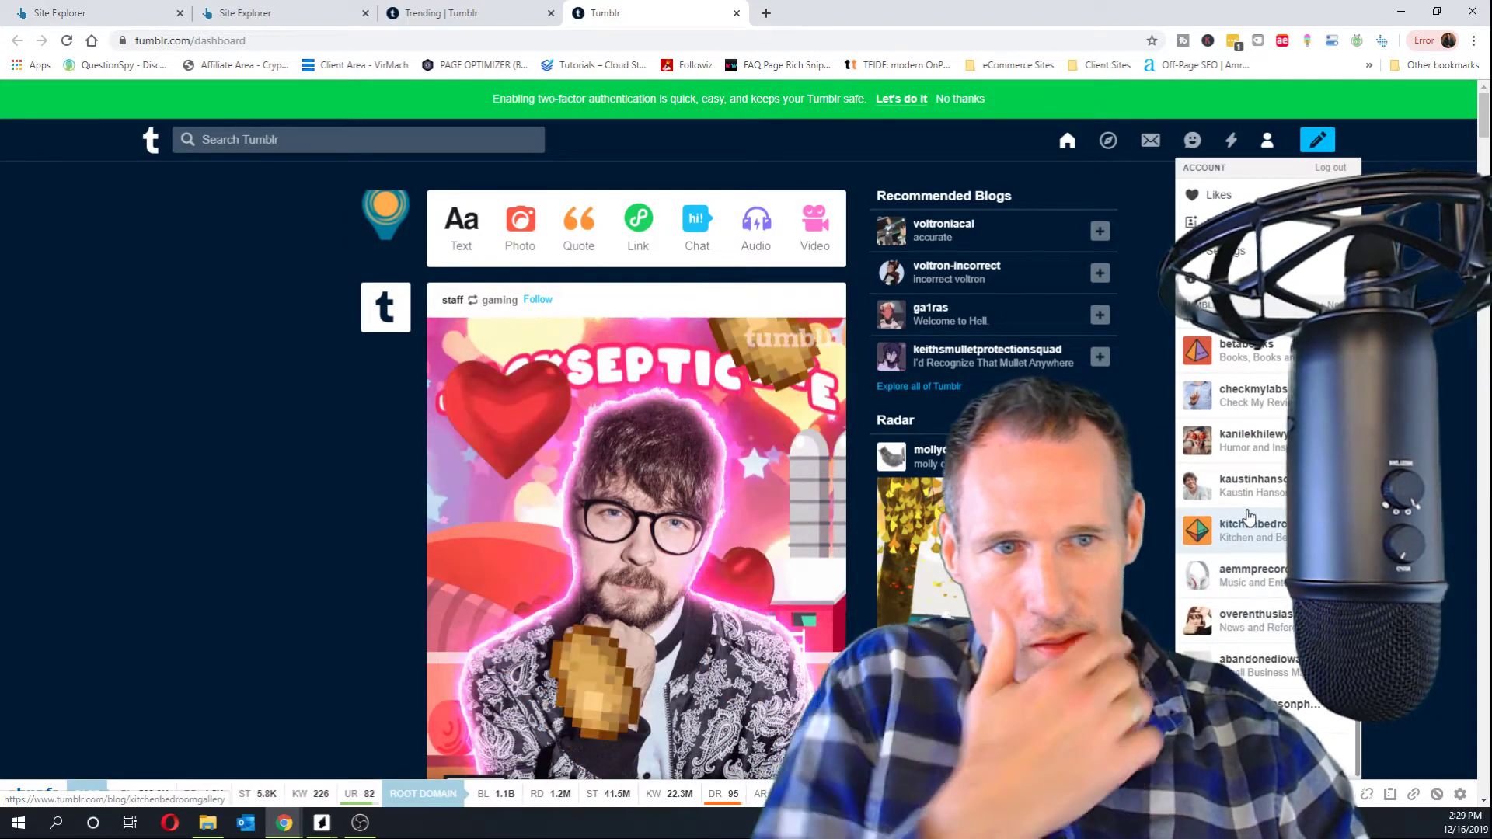
- Start a new Tumblr blog, trimming the pasted address down to the URL yahoopolicy
left_click(1335, 304)
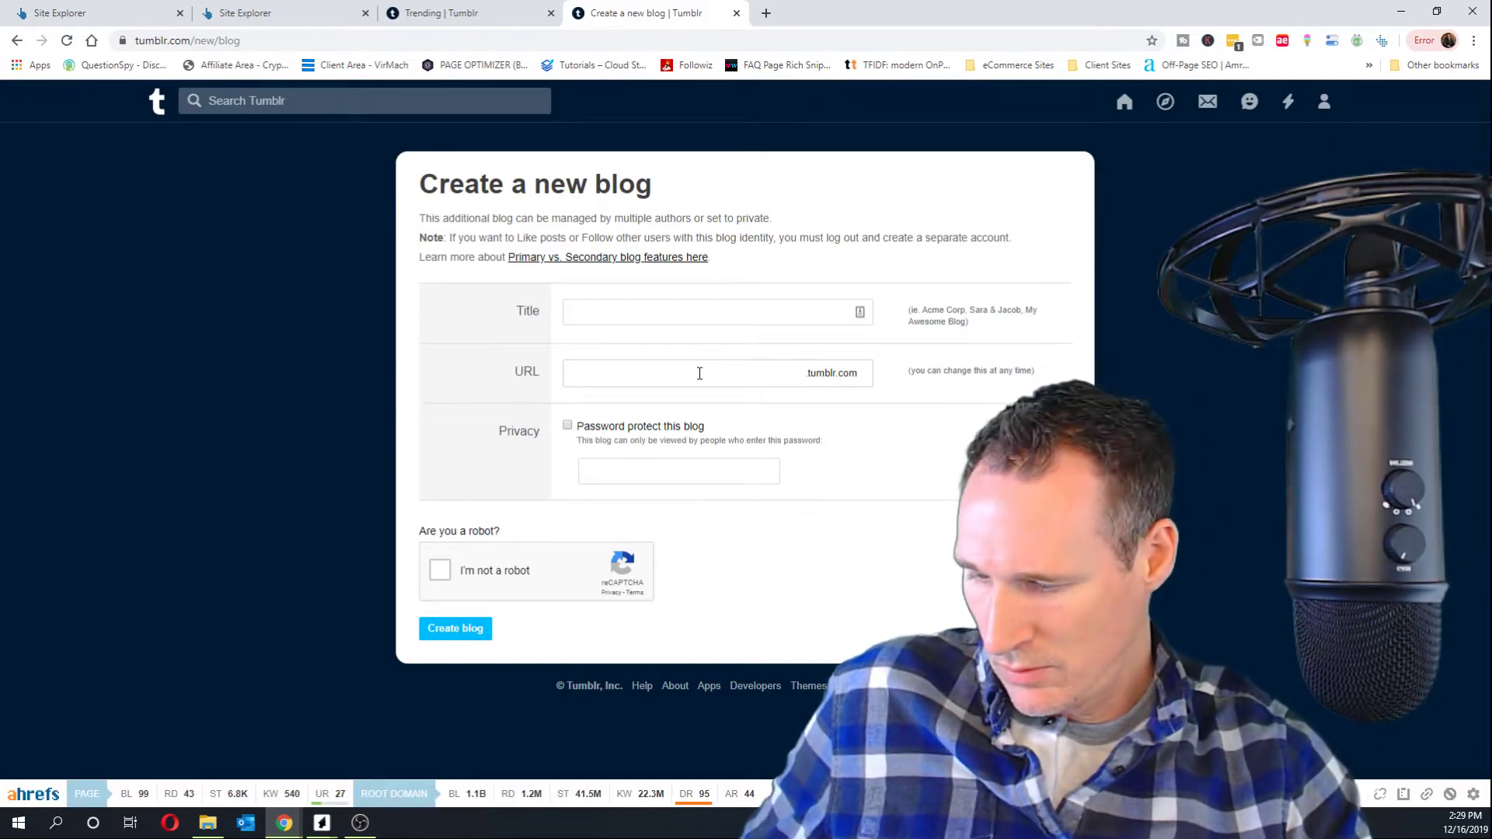
type("http://yahoopolicy.tumblr.com/")
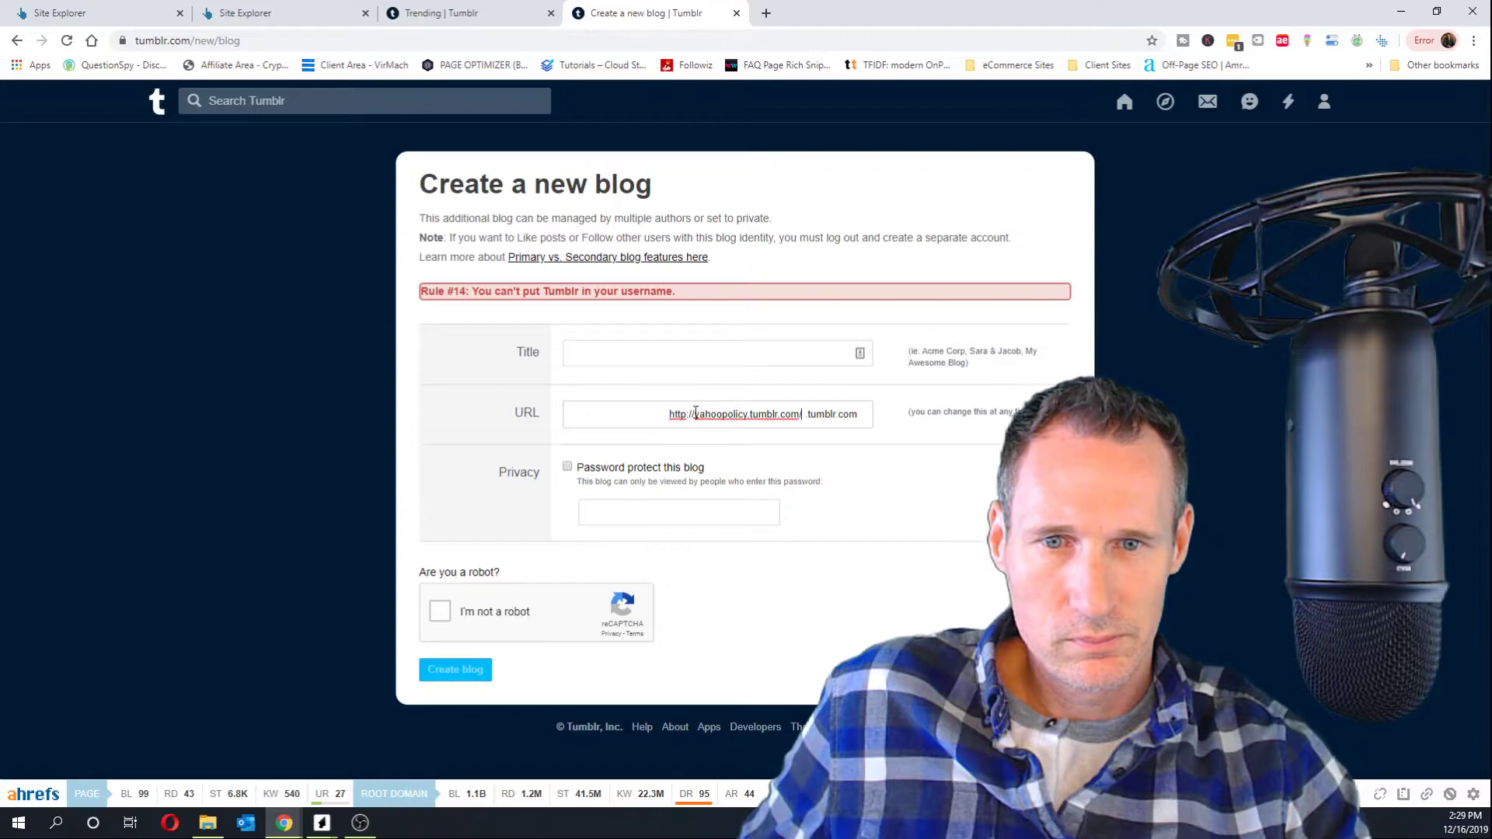
key("BackSpace")
key("BackSpace")
key("BackSpace")
key("BackSpace")
key("BackSpace")
key("BackSpace")
key("BackSpace")
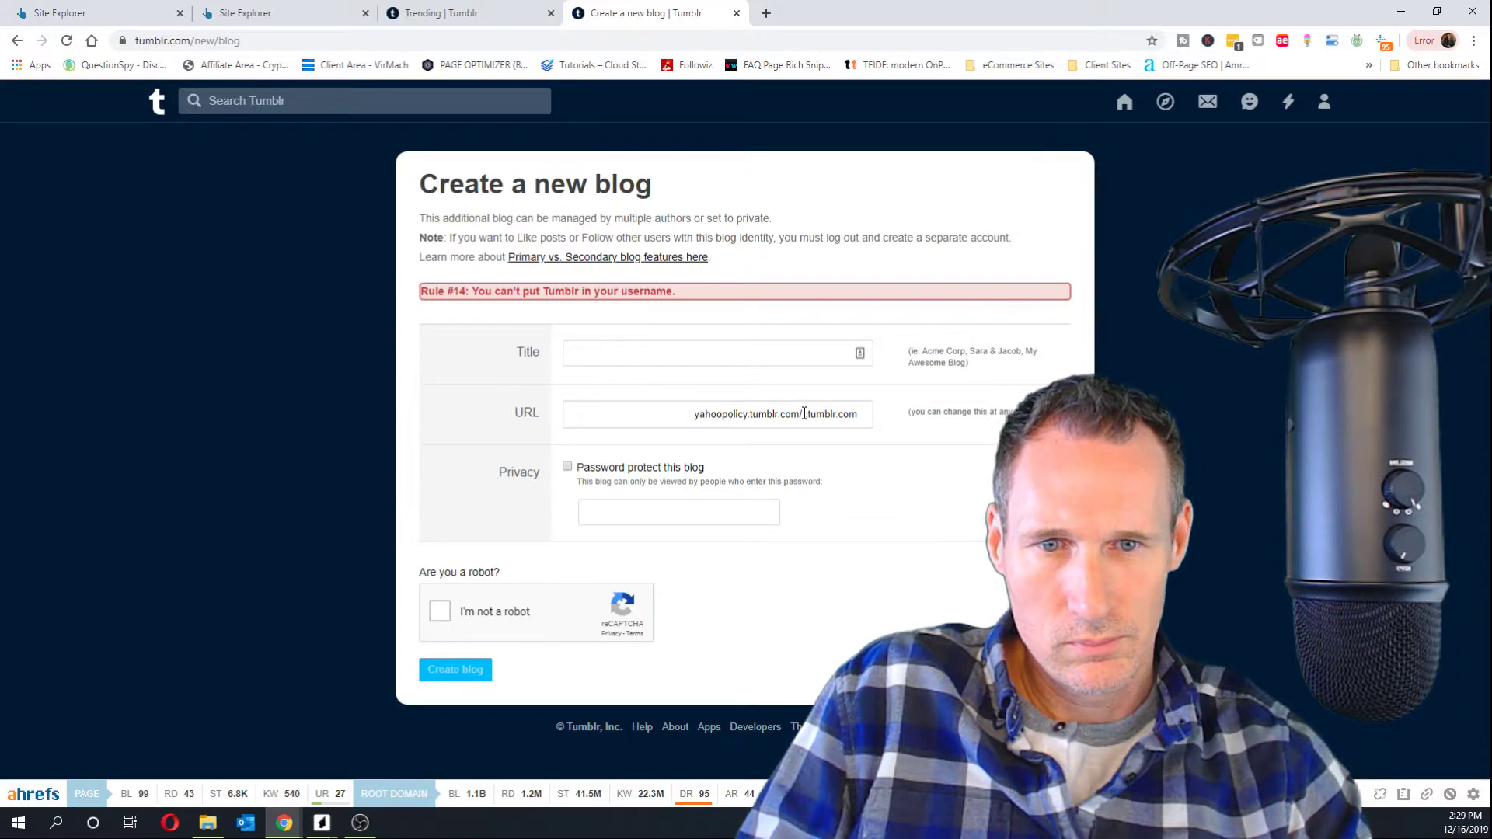
left_click_drag(805, 415, 775, 416)
key("BackSpace")
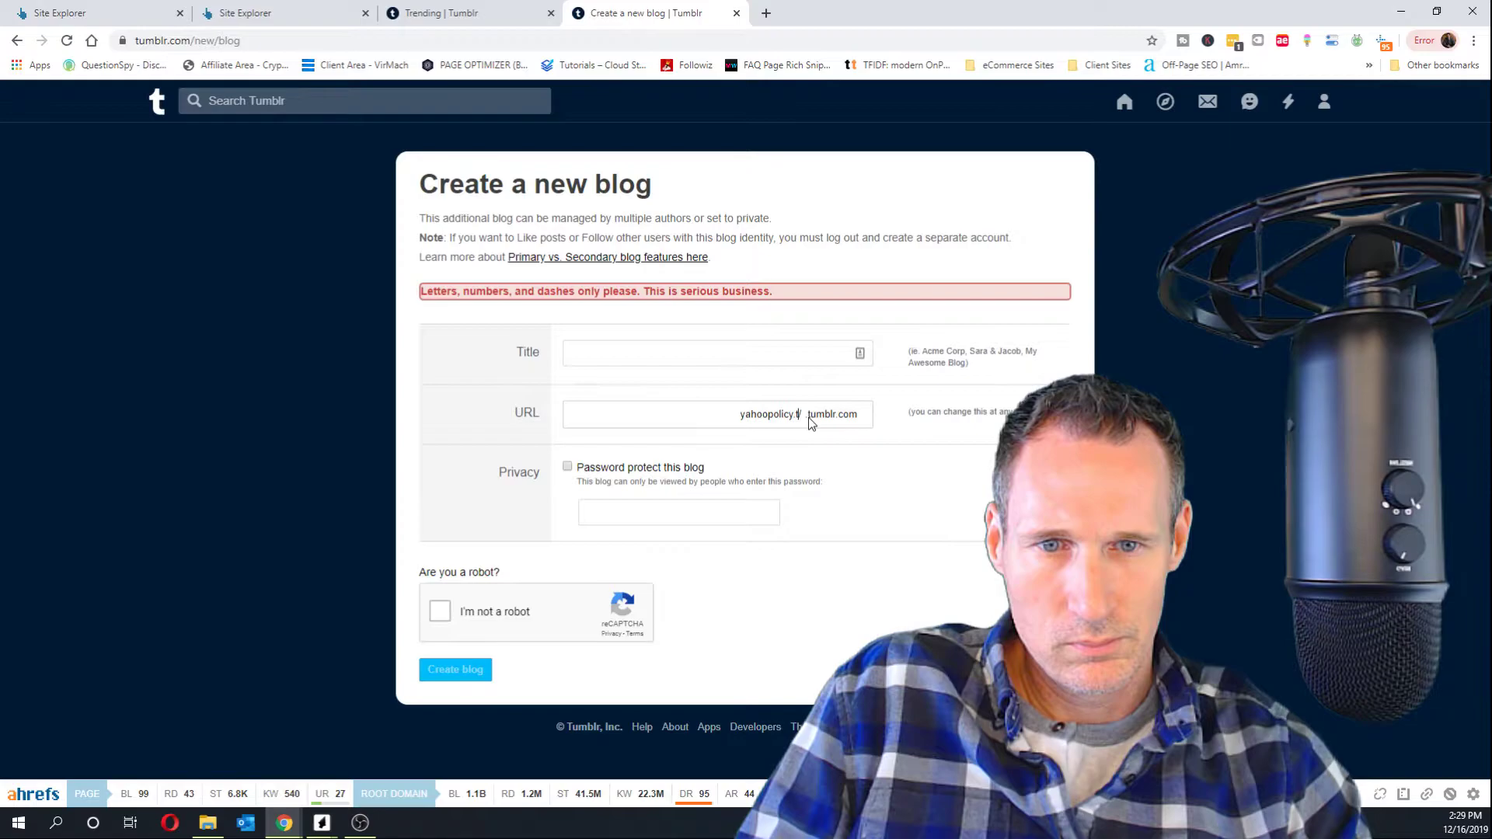
key("BackSpace")
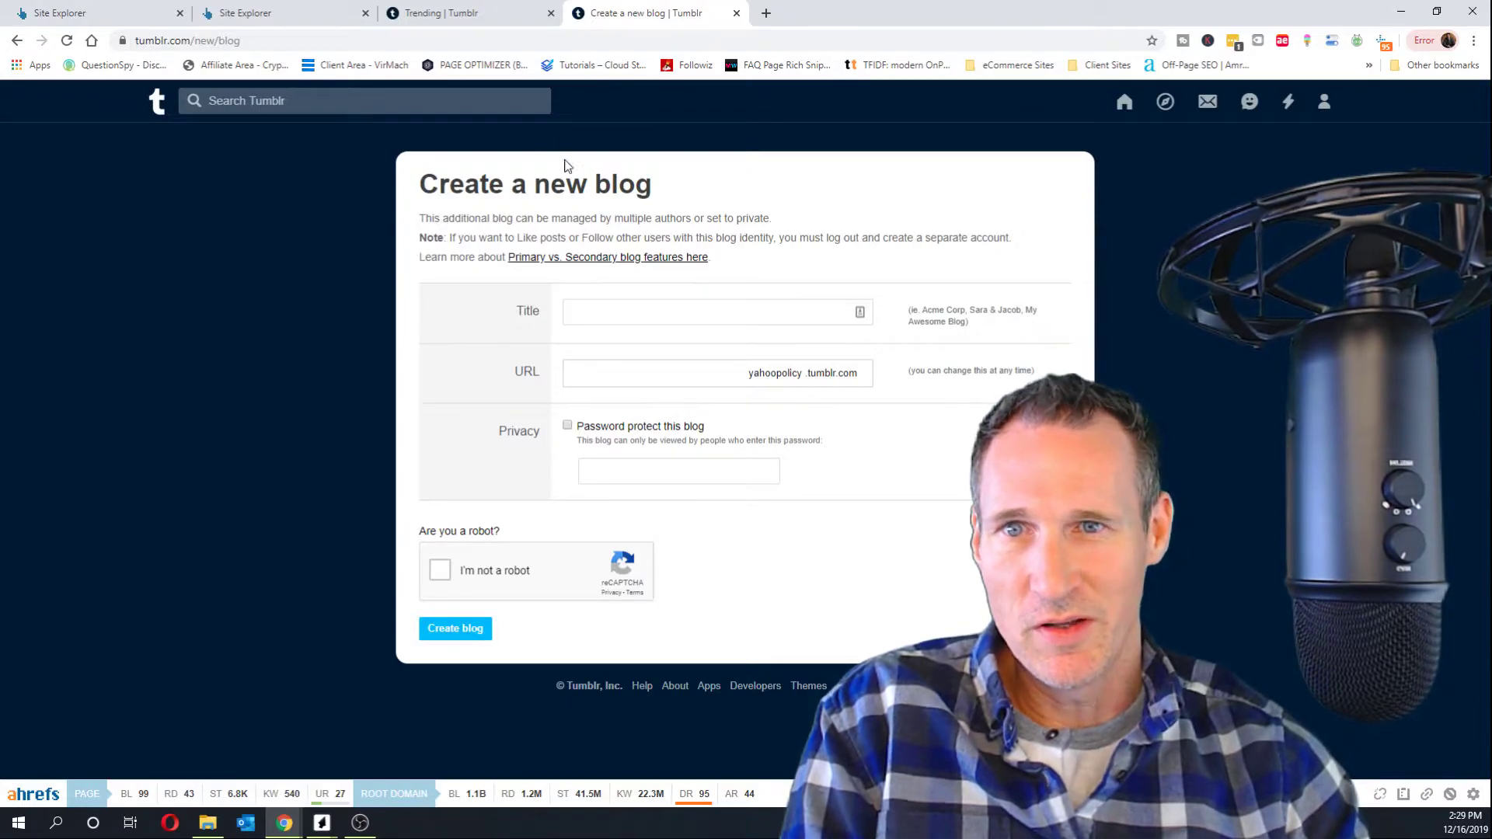
- Open yahoopolicy.tumblr.com's 963 referring domains in a new tab and sort them by DR, highest first
left_click(459, 19)
left_click(280, 13)
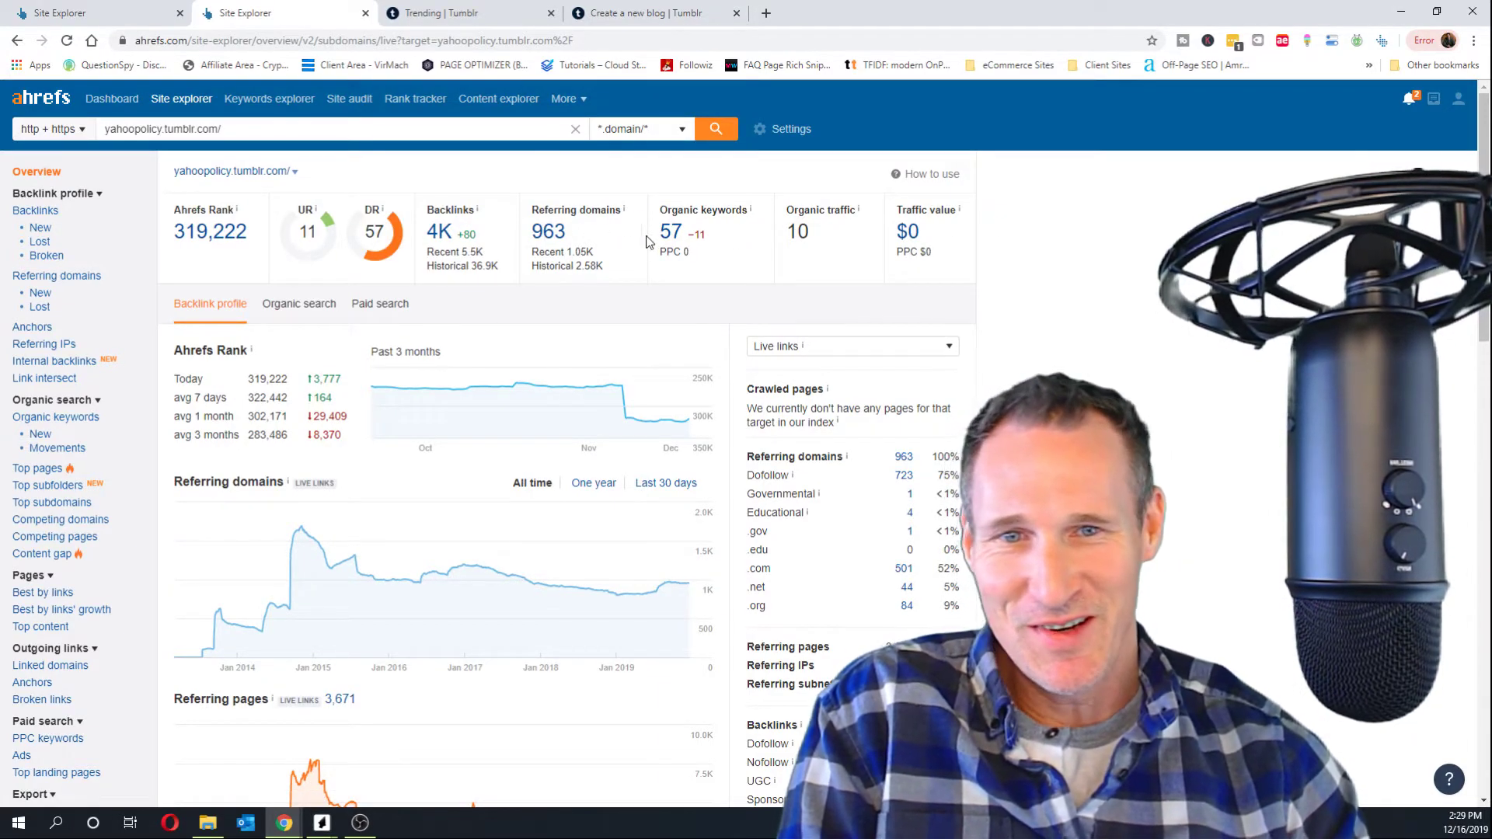
right_click(548, 231)
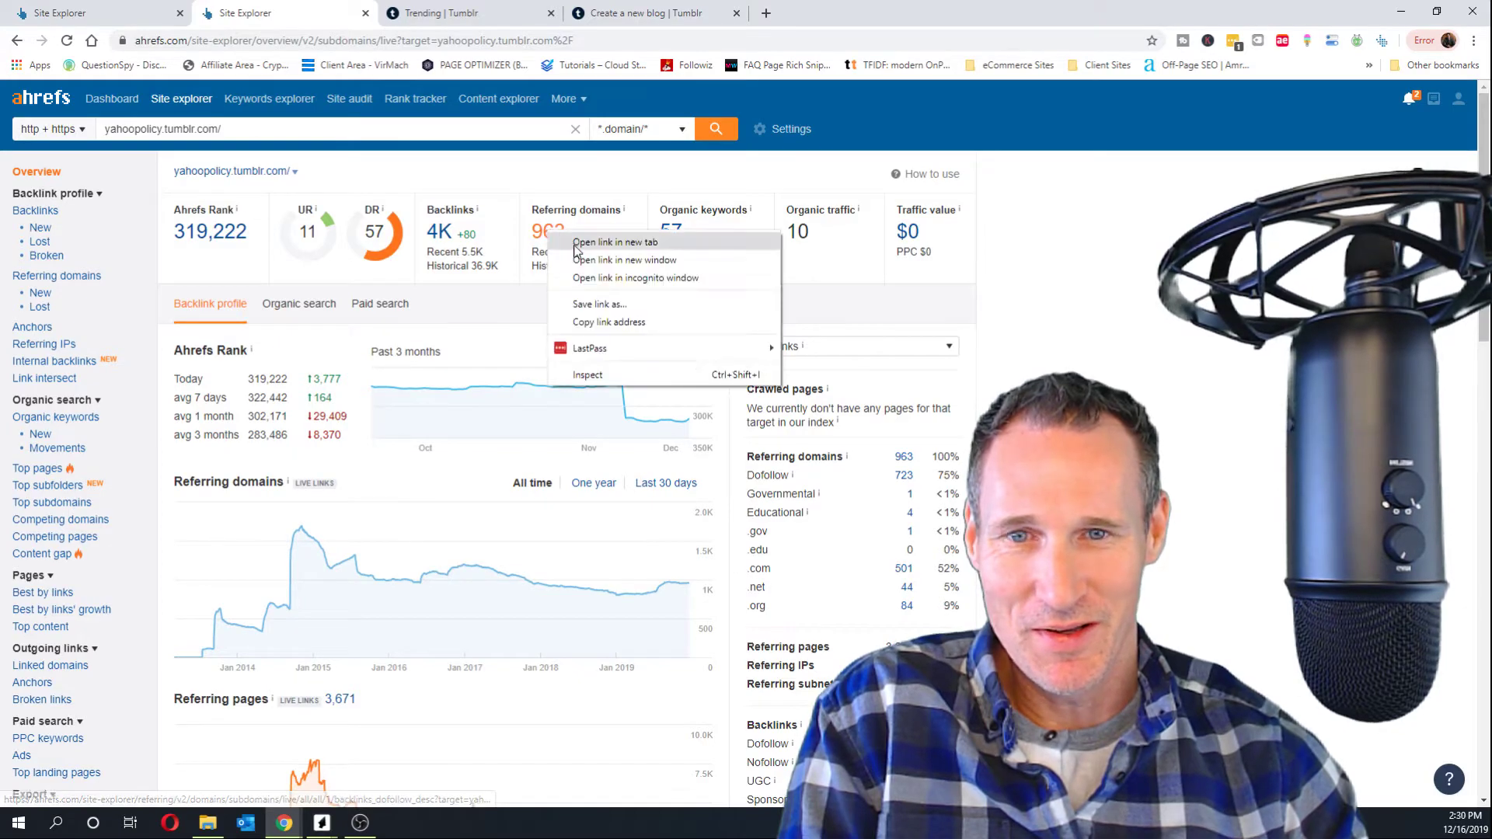
left_click(591, 239)
key("ctrl+Tab")
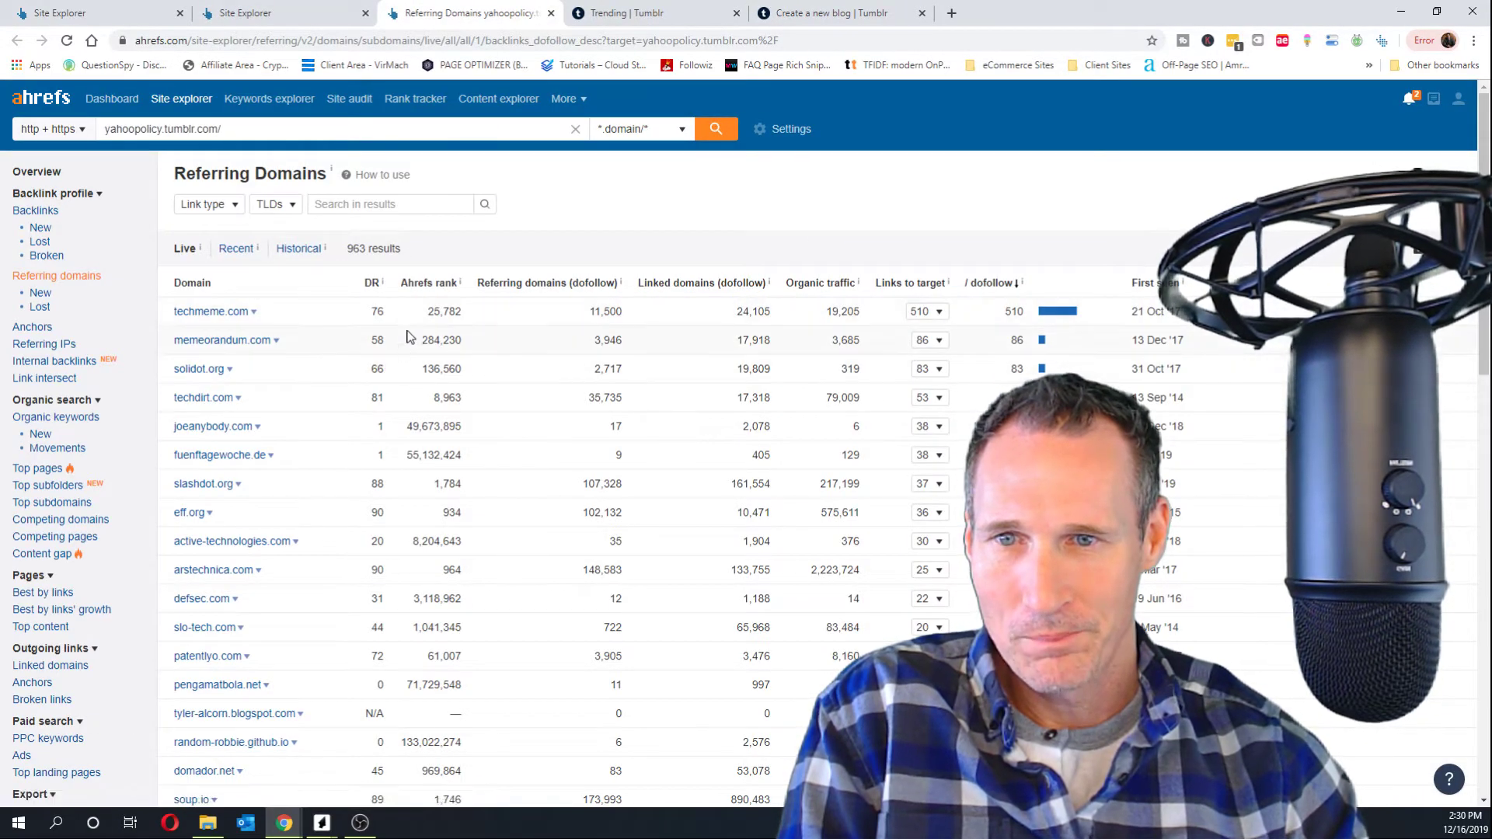
left_click(373, 283)
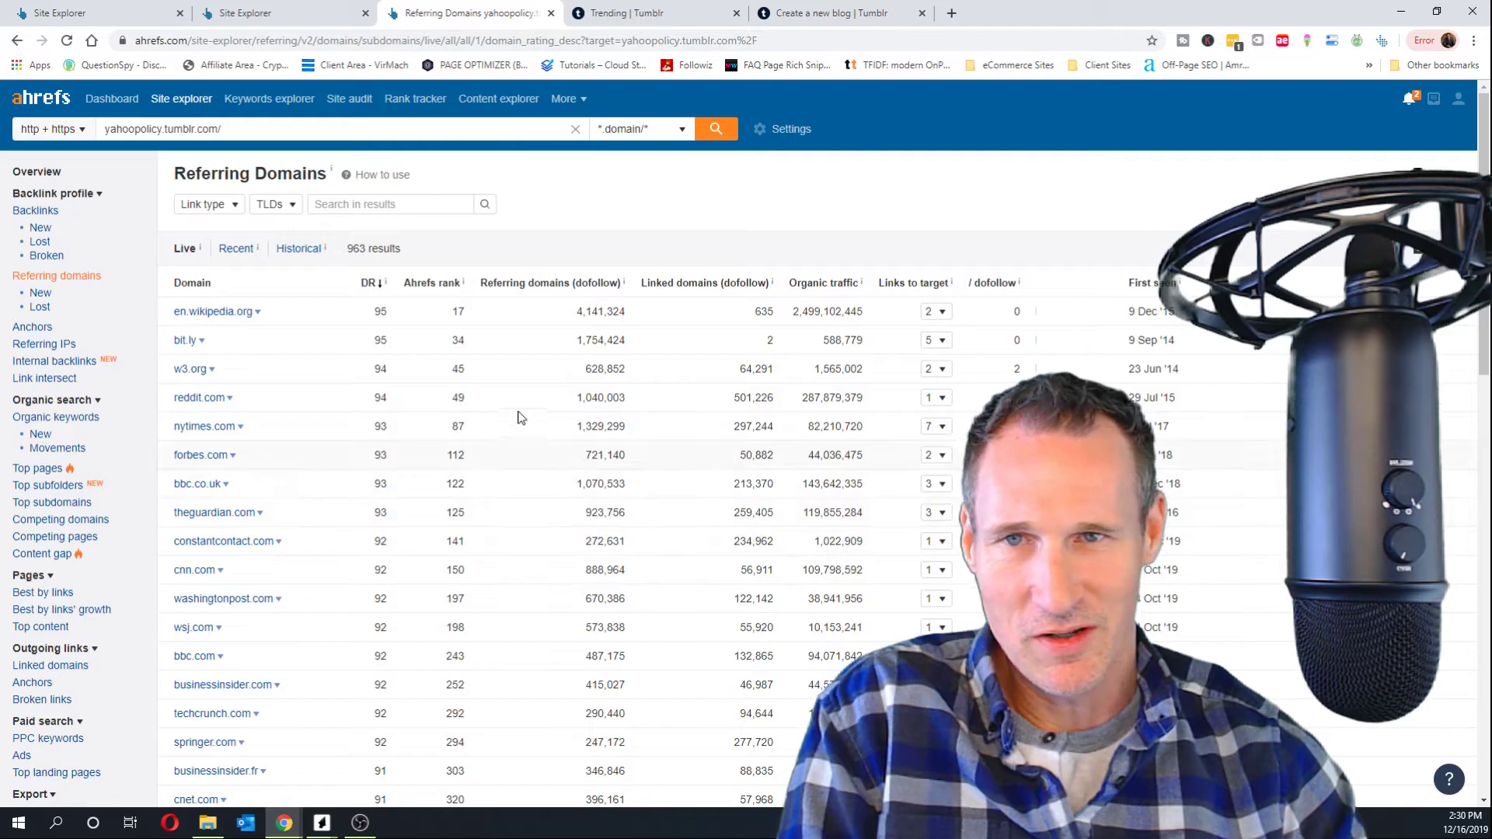
- Title the new Tumblr blog 'Search Engine Polocies', leaving password protection off
left_click(827, 14)
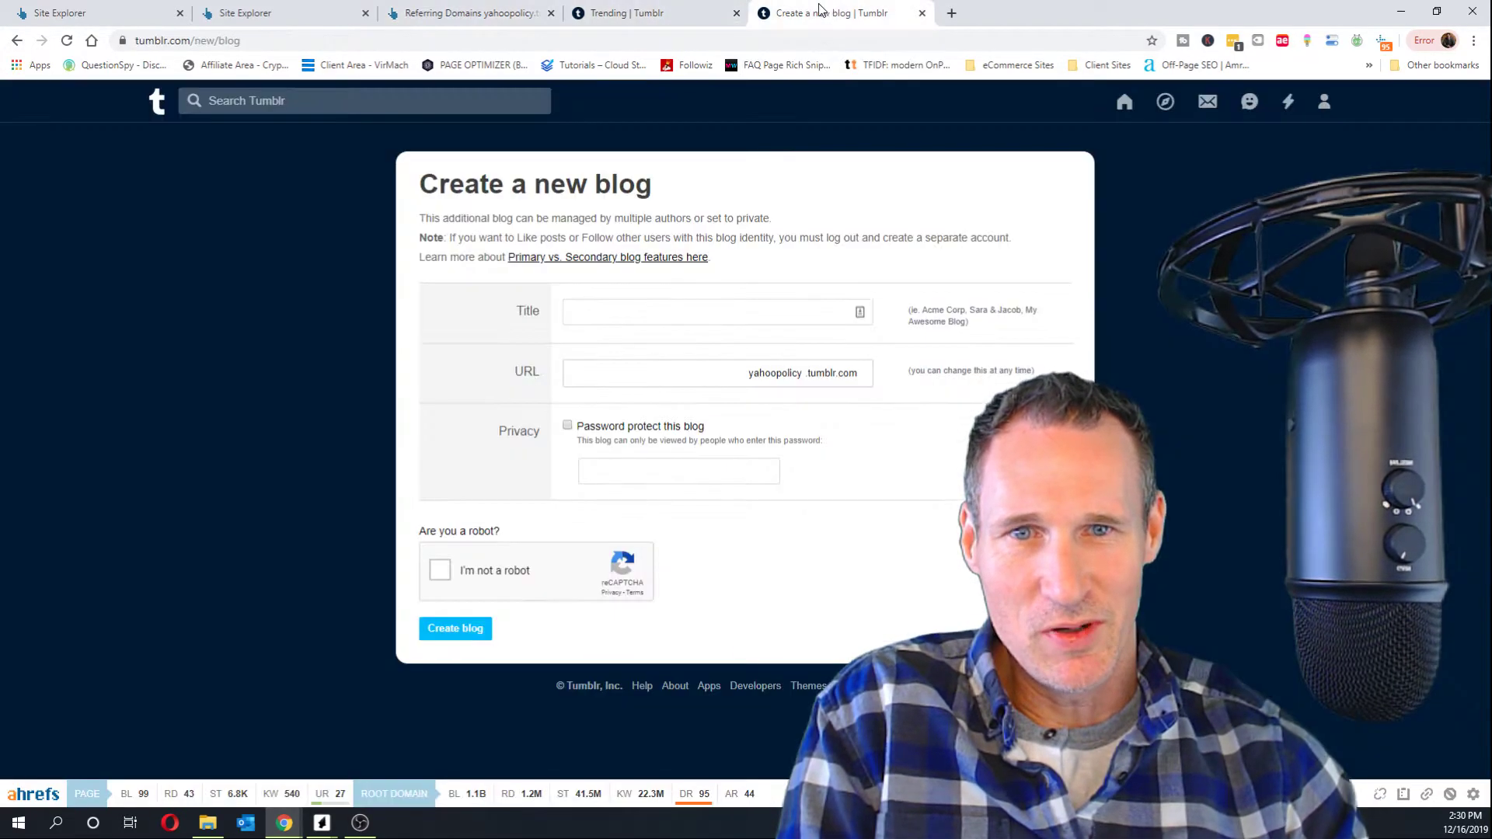
left_click(639, 313)
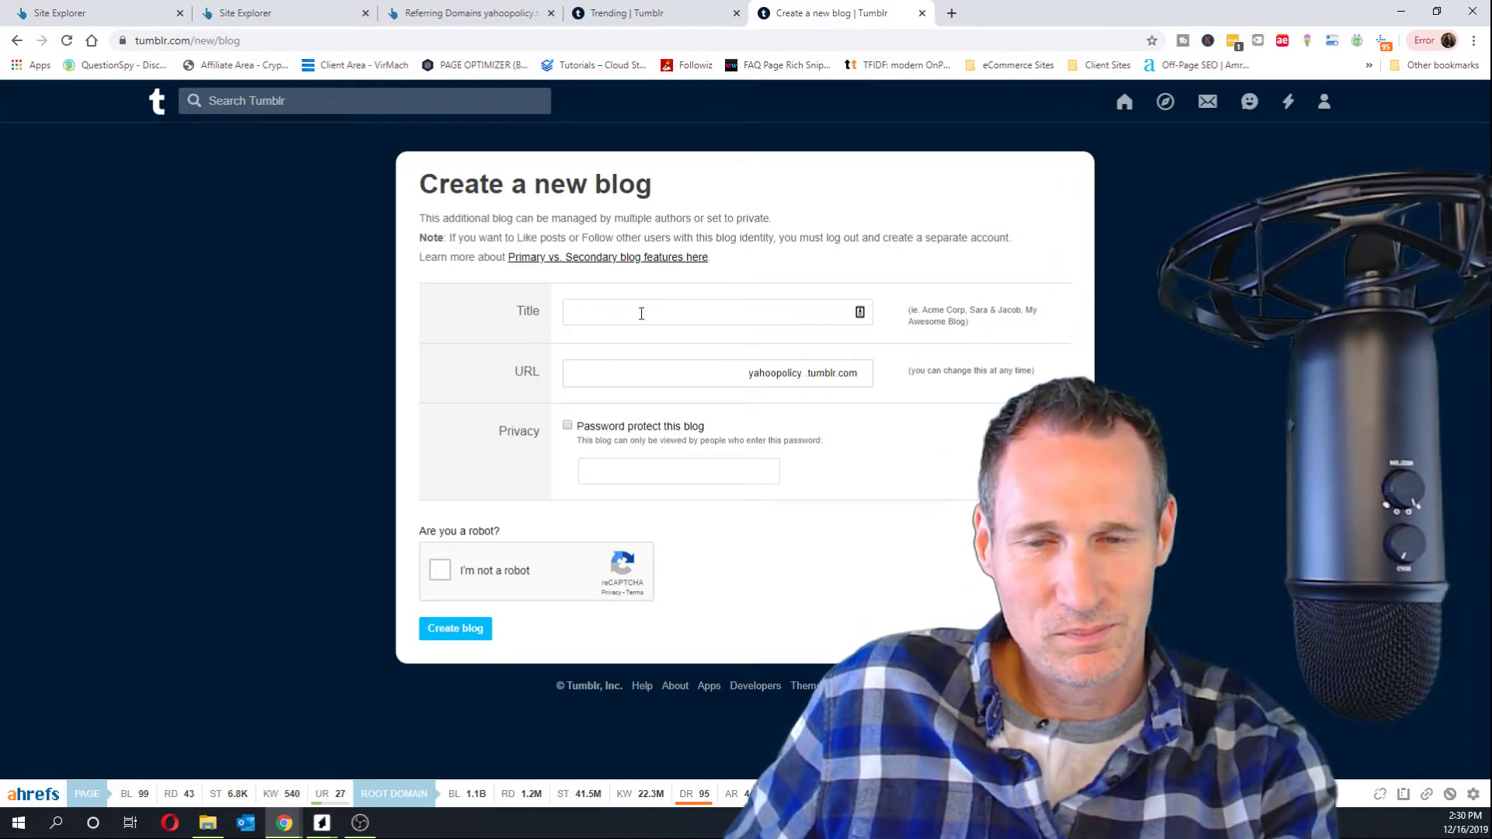
type("P")
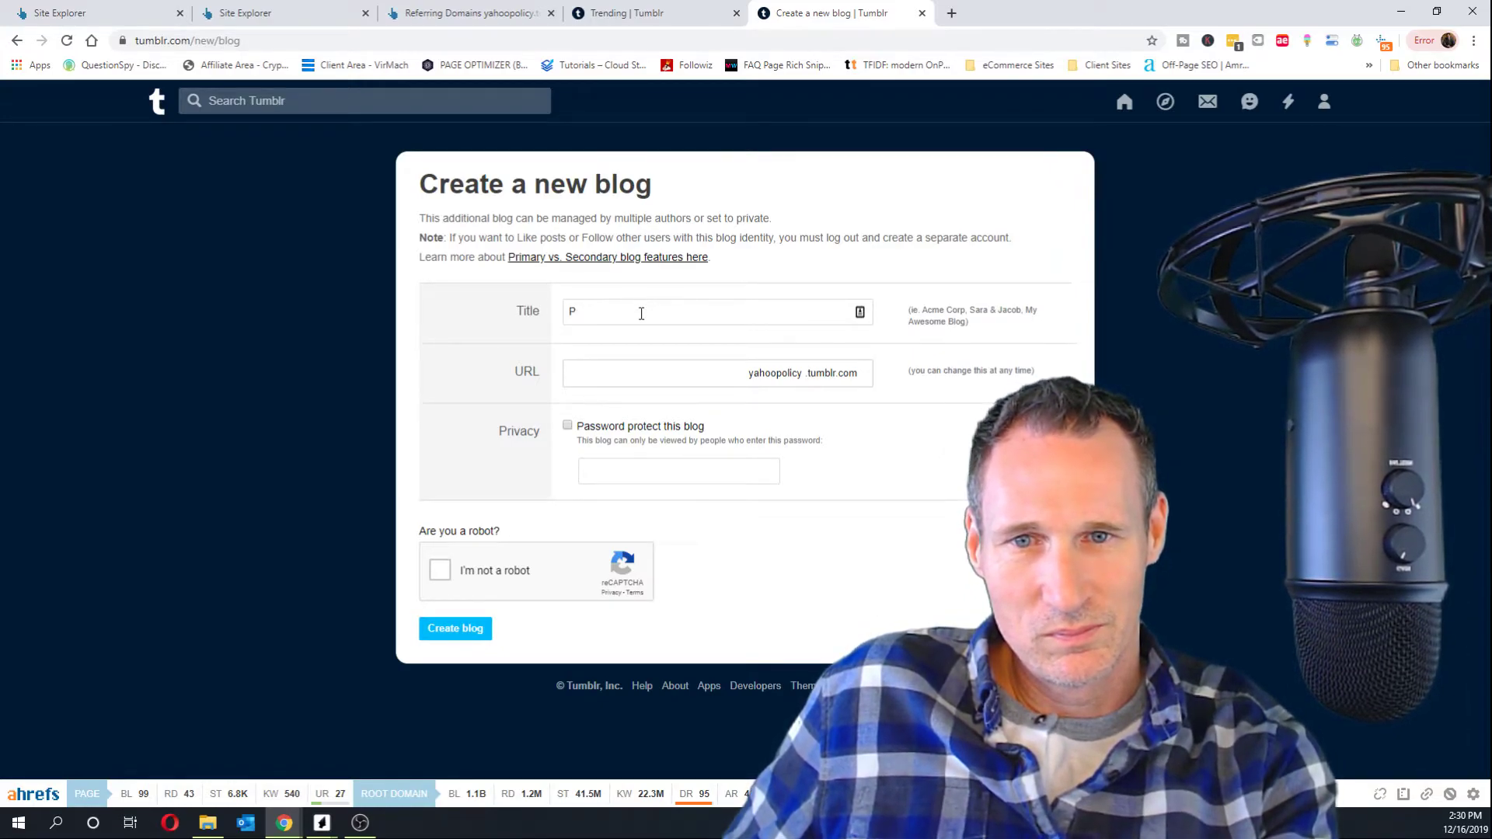
type("pSearch ")
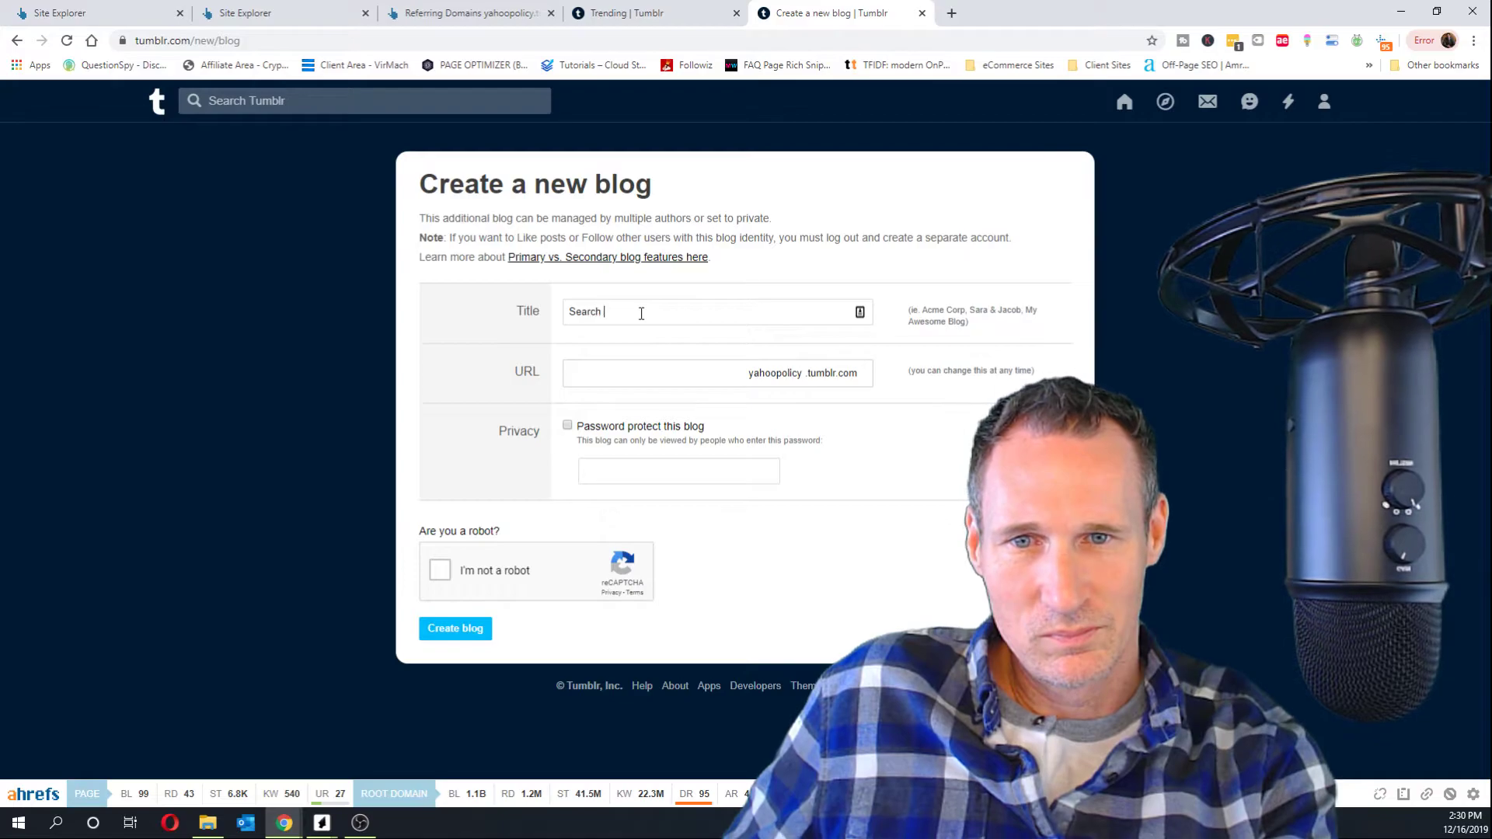
type("Engine Poloci")
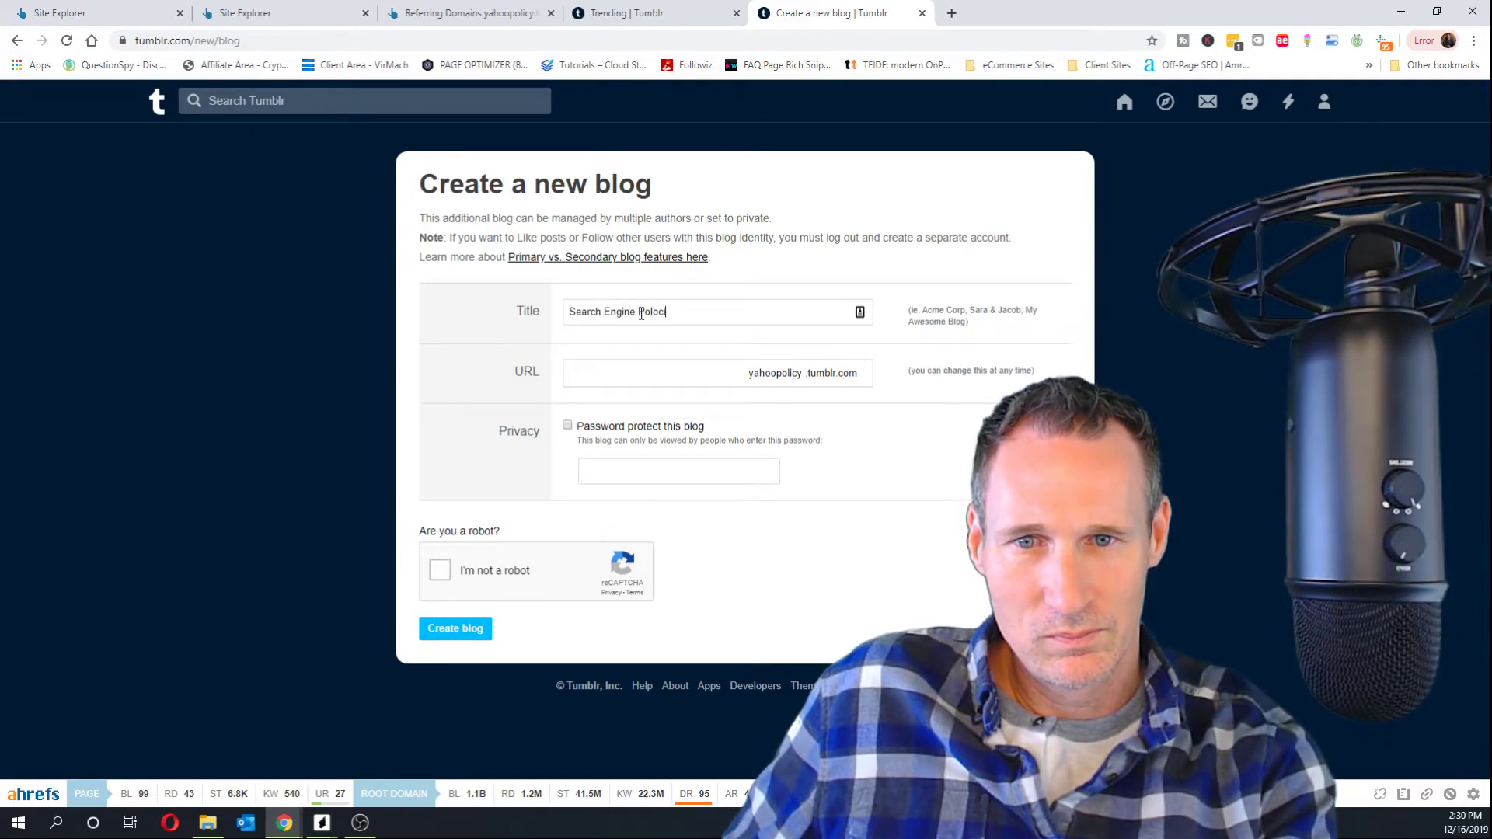
type("es")
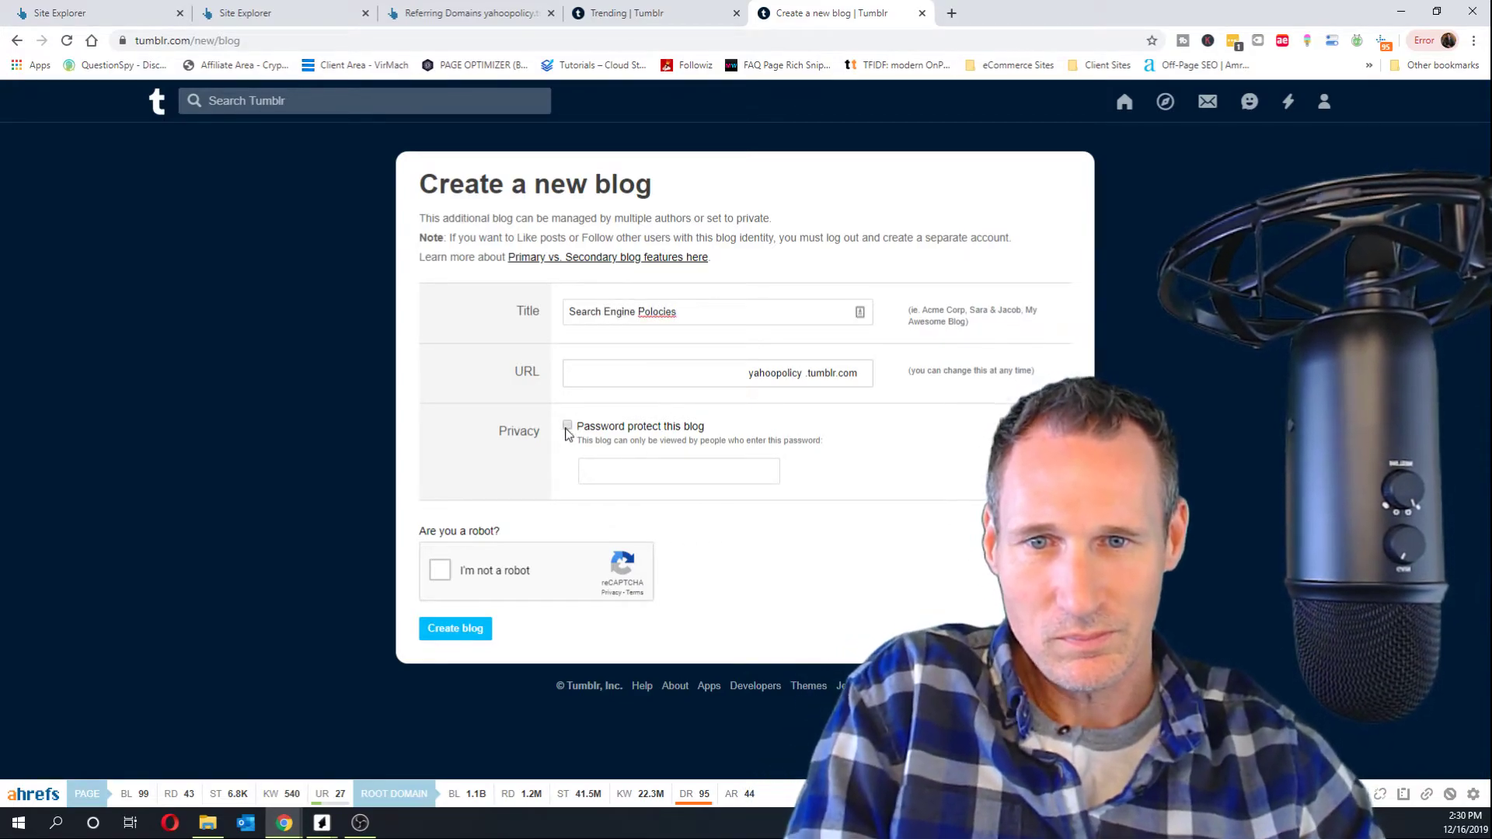
left_click(567, 427)
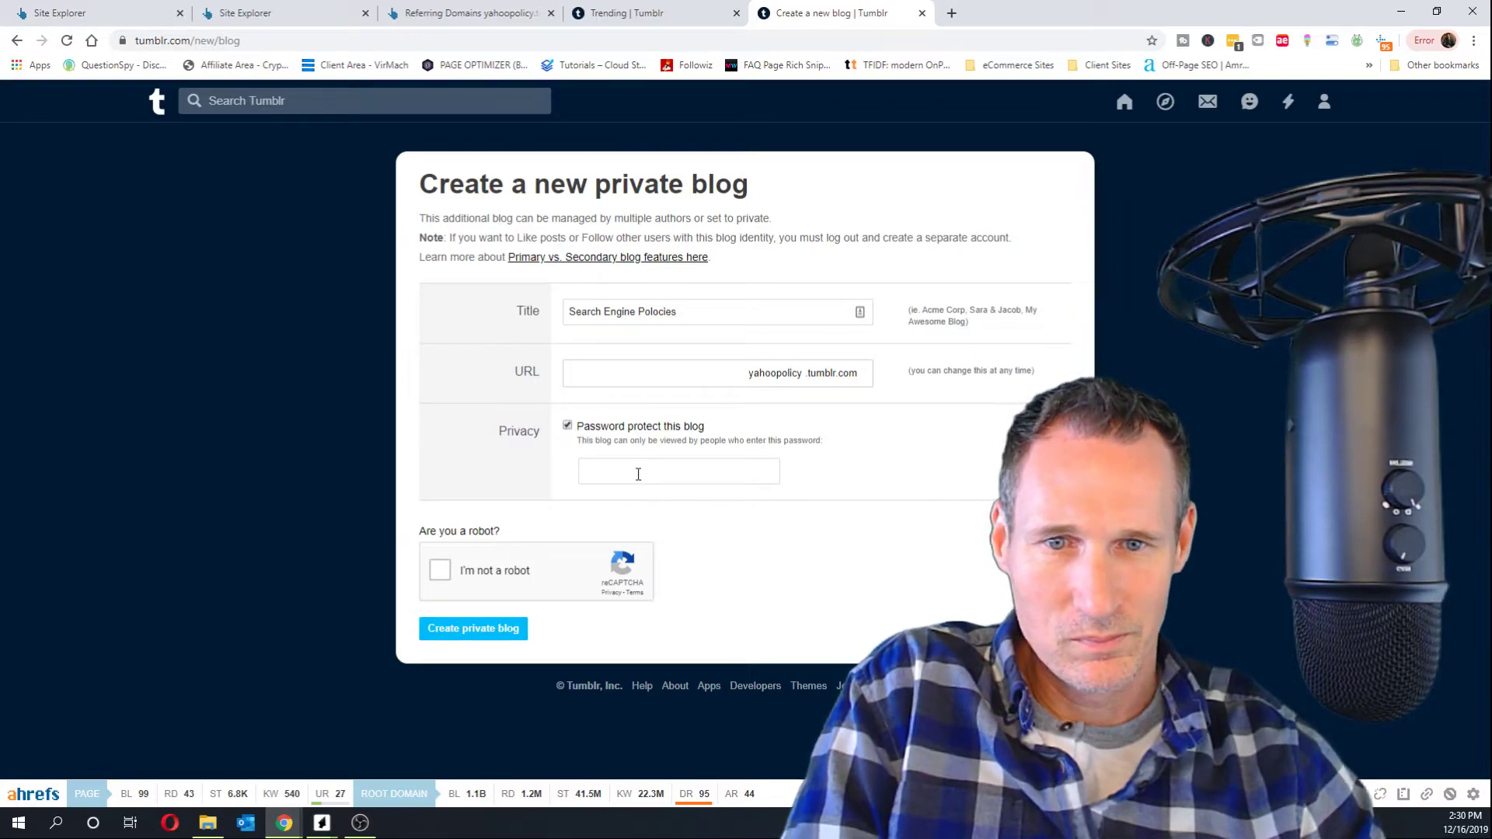
left_click(567, 427)
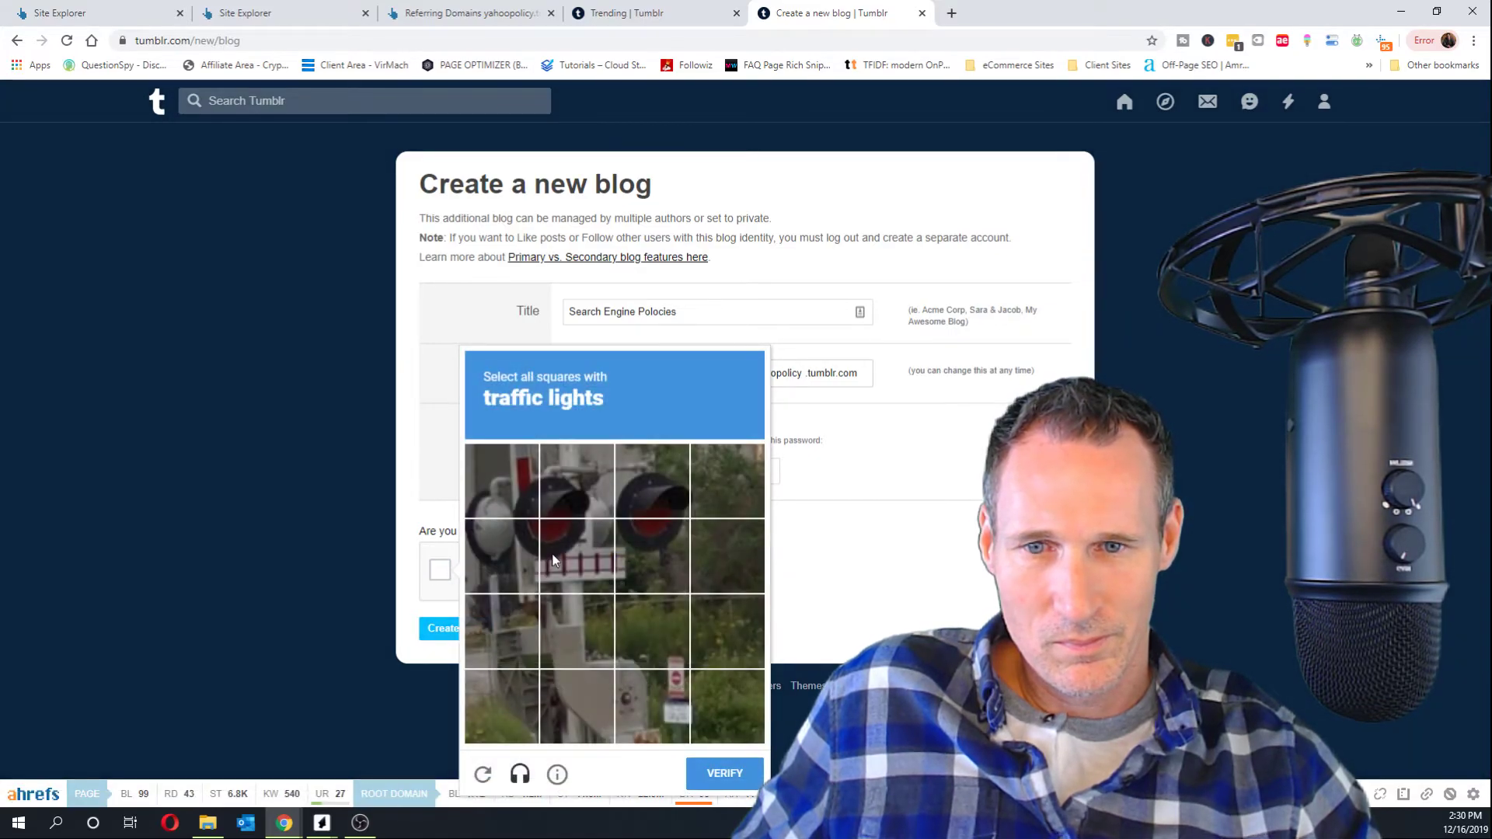
- Solve the traffic-light reCAPTCHA and submit the blog, which fails because yahoopolicy is unavailable
left_click(558, 553)
left_click(645, 483)
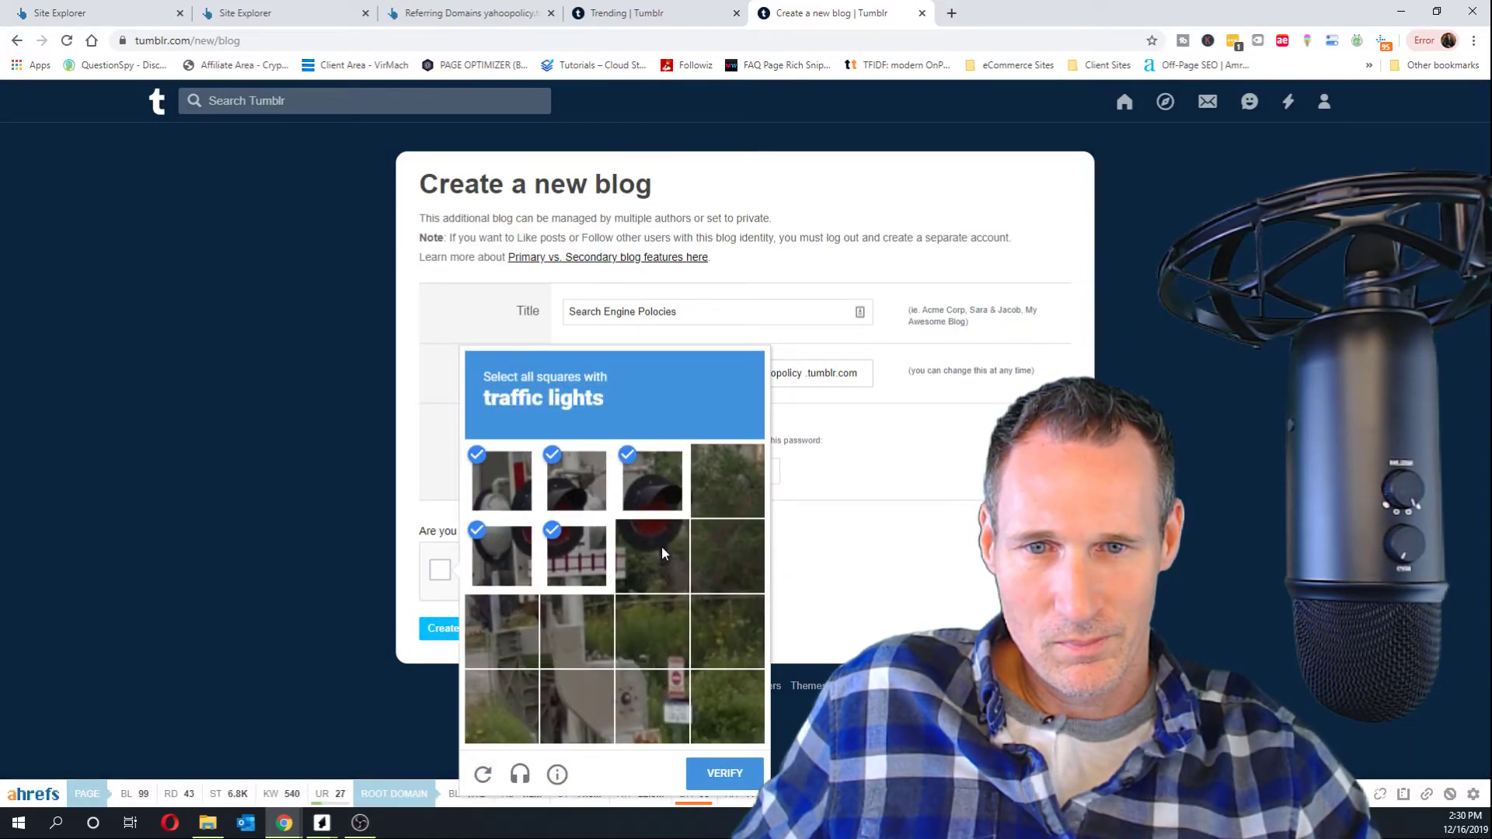
left_click(661, 547)
left_click(725, 774)
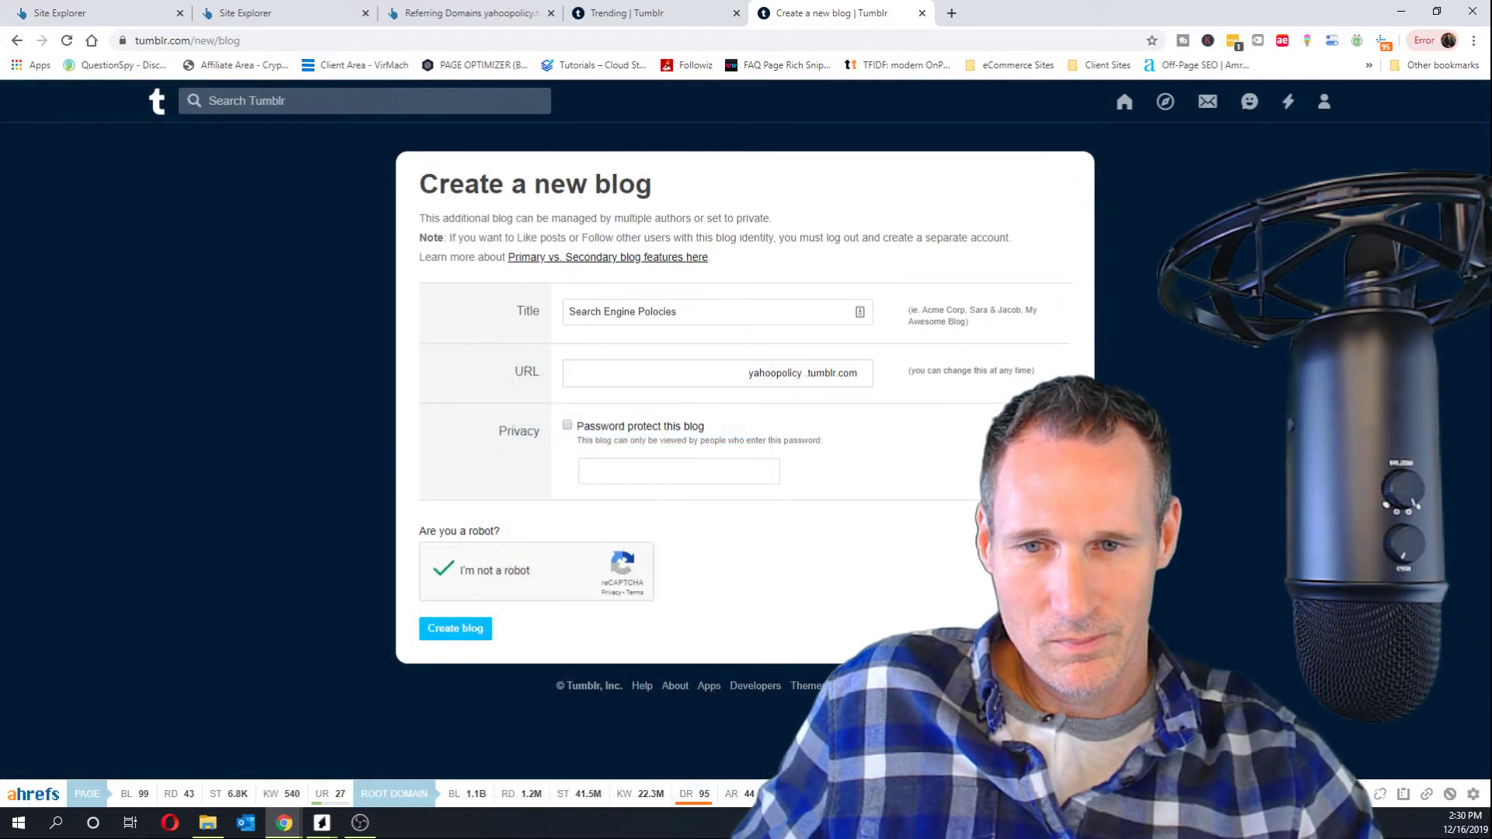
left_click(454, 628)
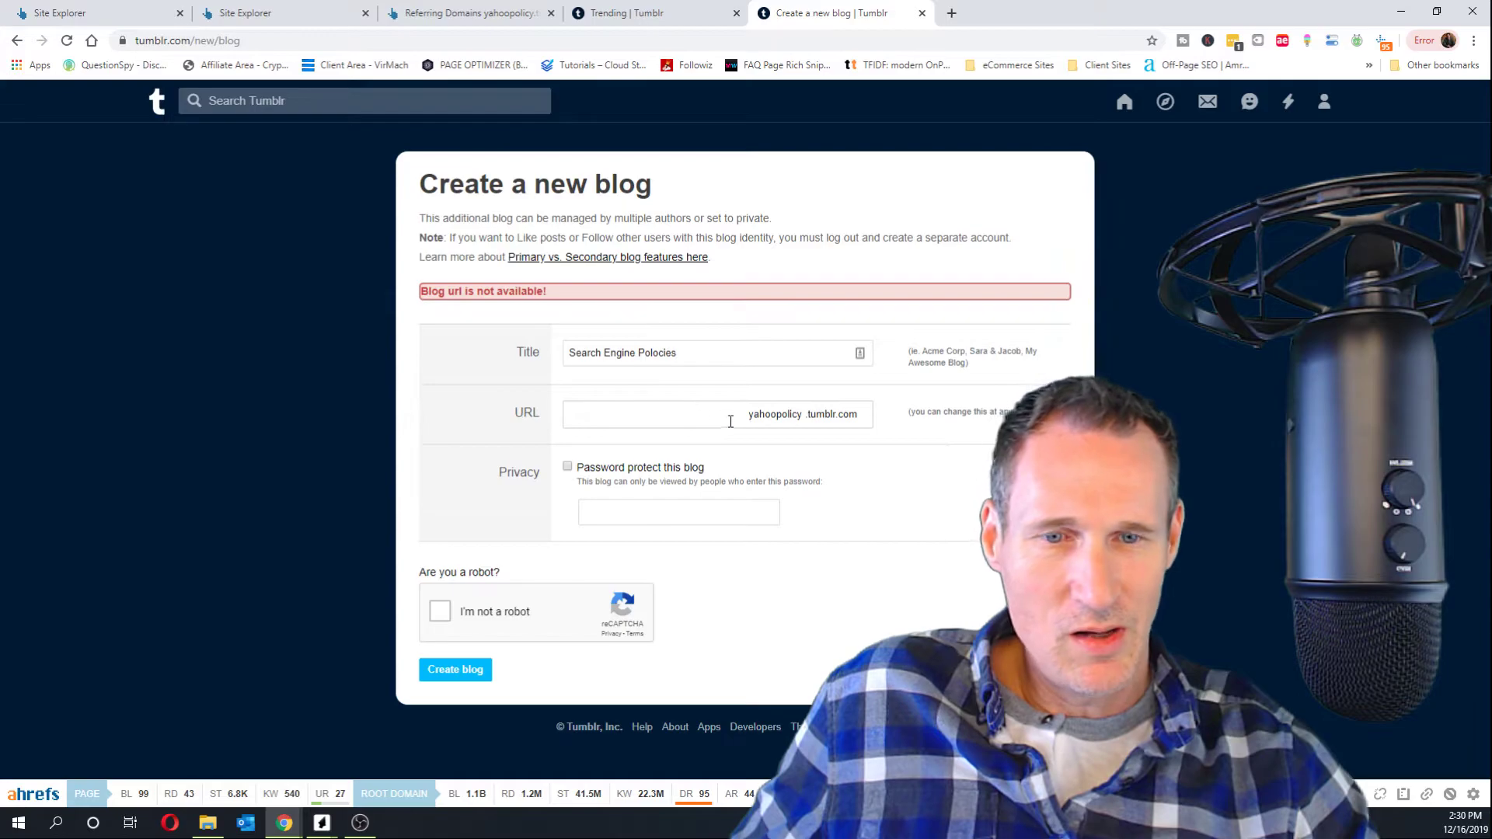
left_click_drag(749, 415, 801, 415)
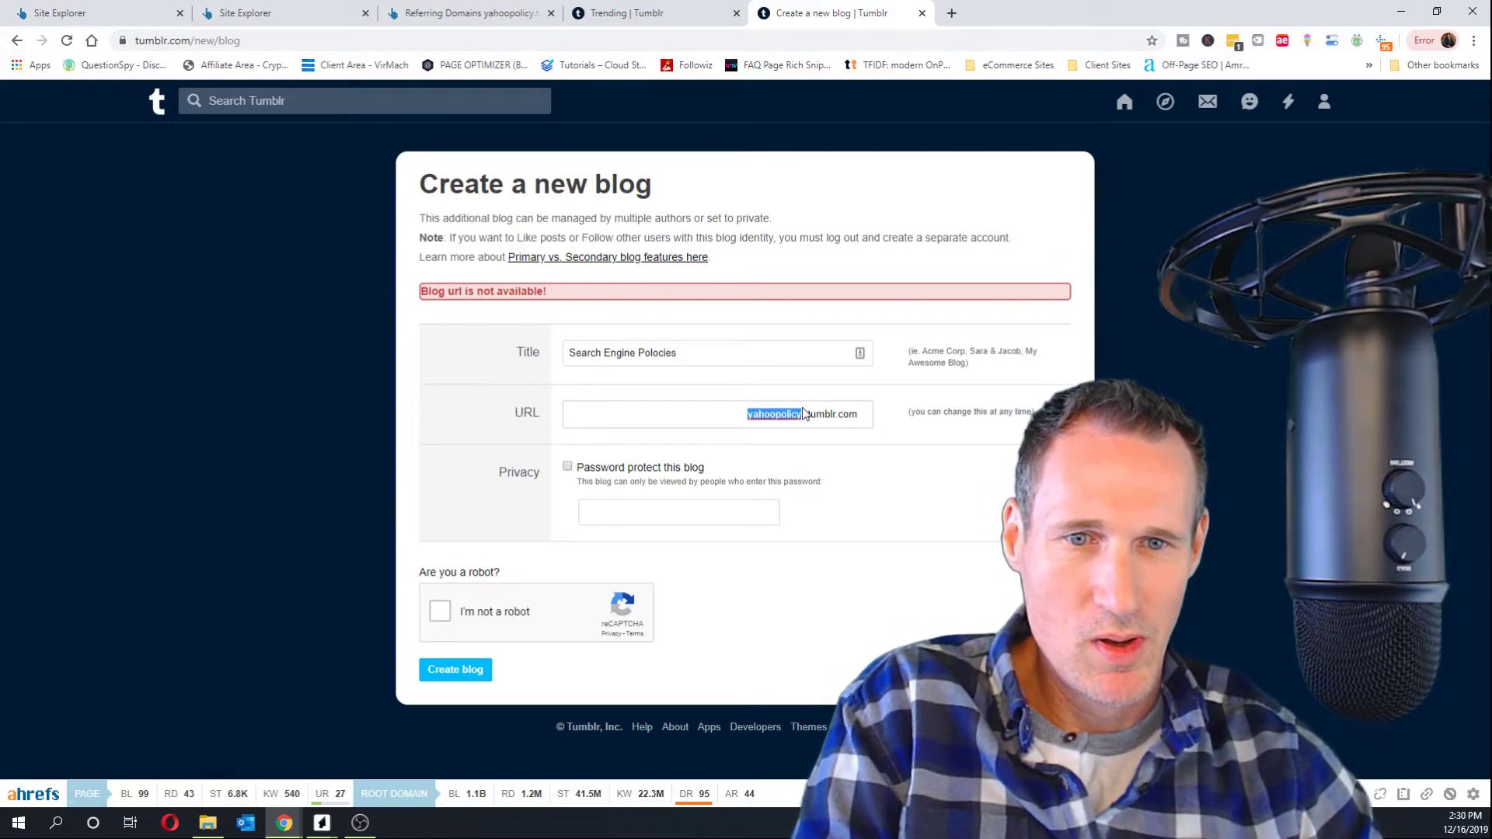
left_click(236, 14)
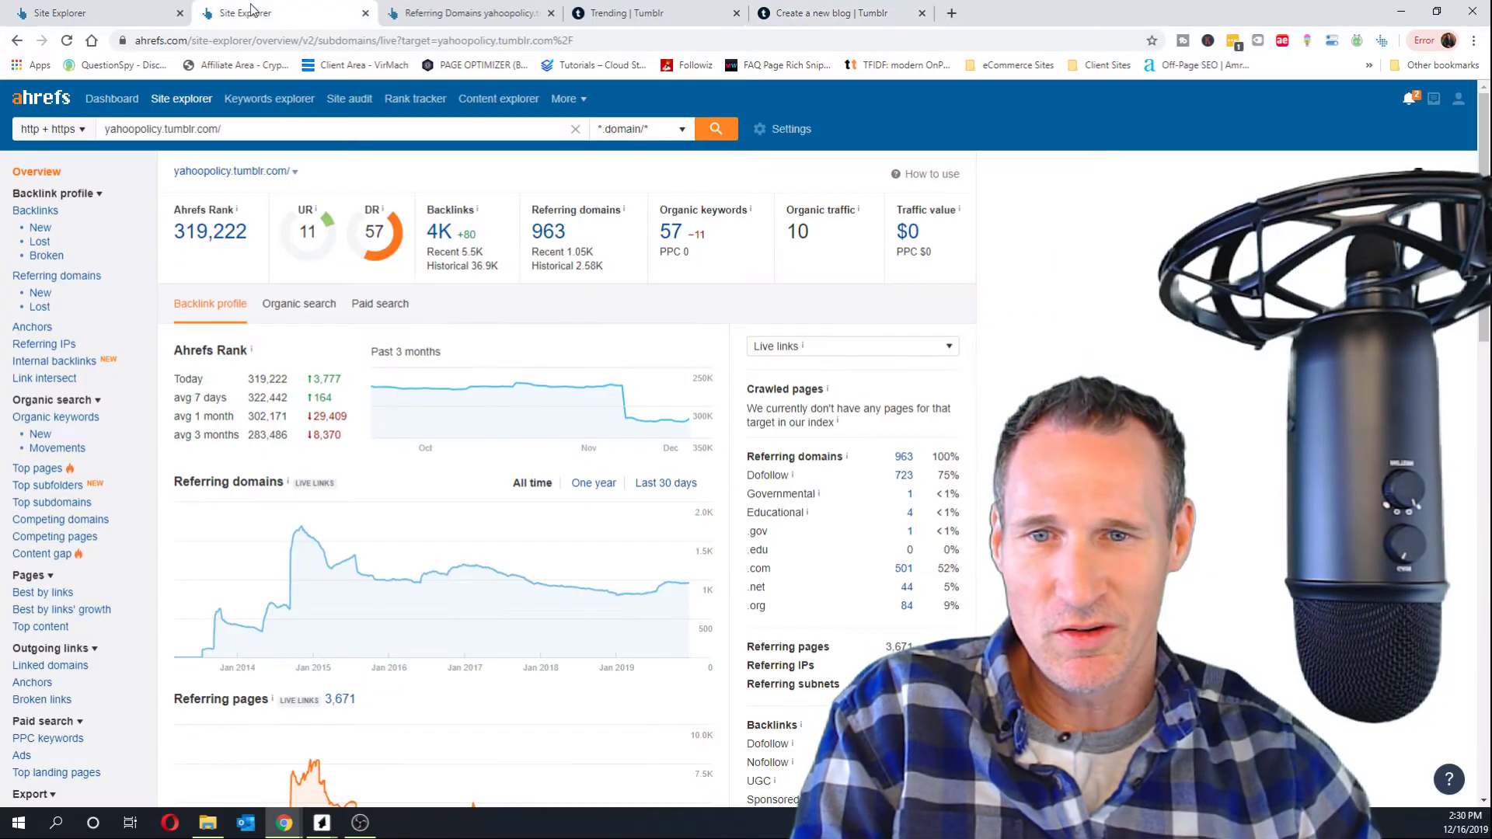
left_click(439, 13)
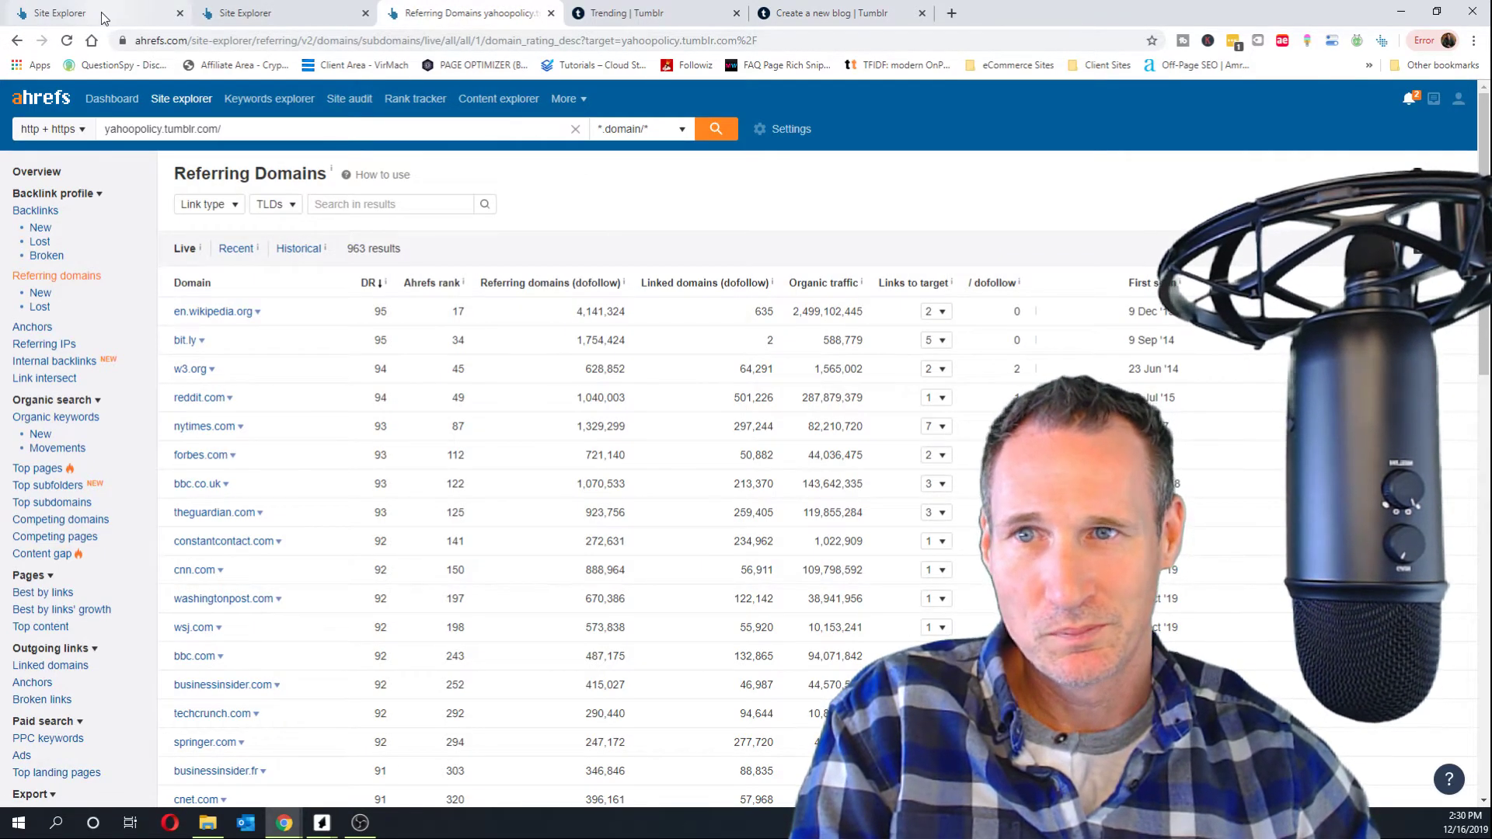
key("ctrl+1")
scroll(721, 273, "down", 5)
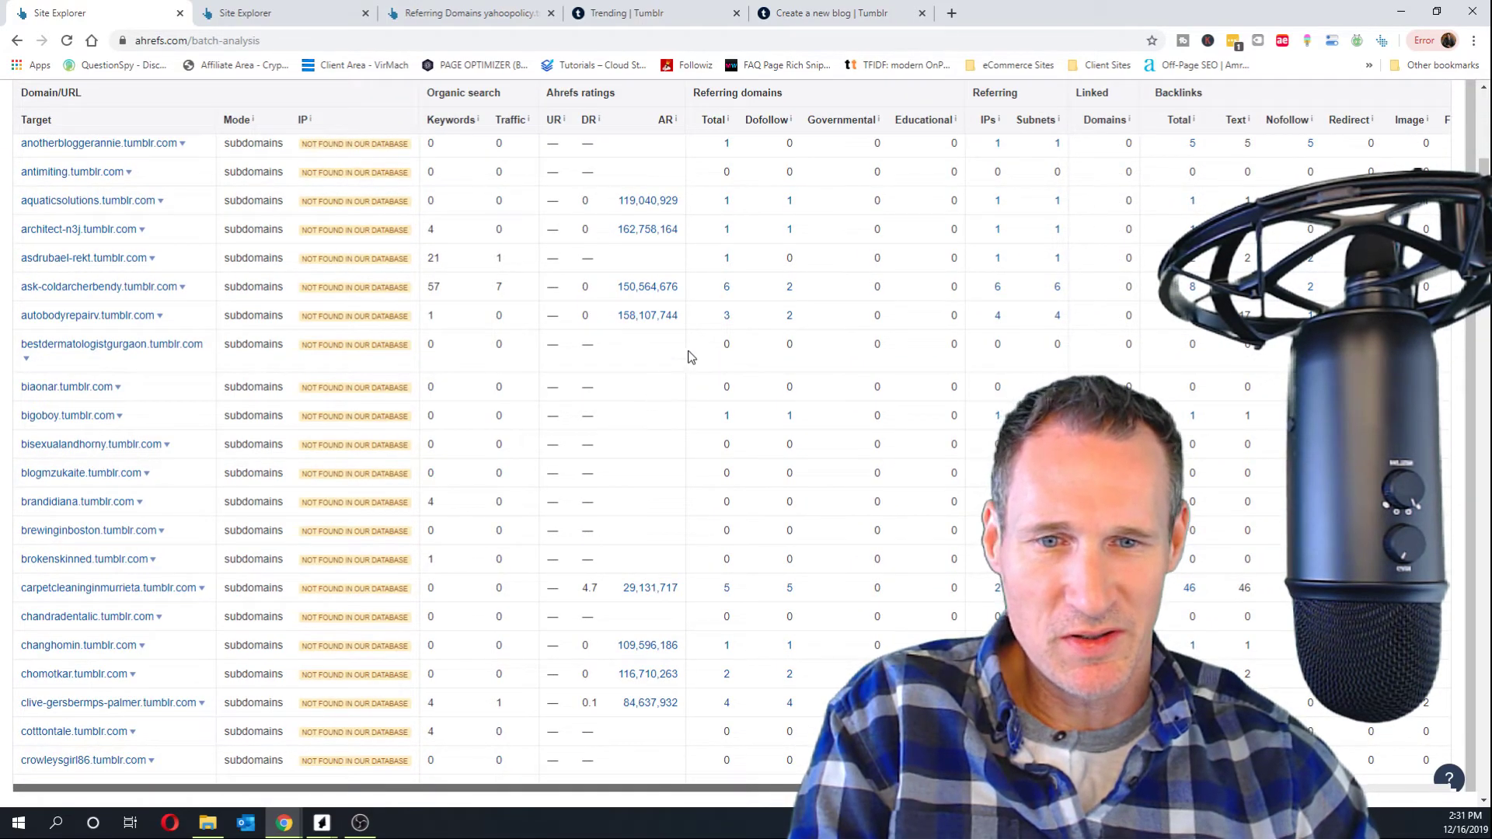
scroll(691, 356, "down", 10)
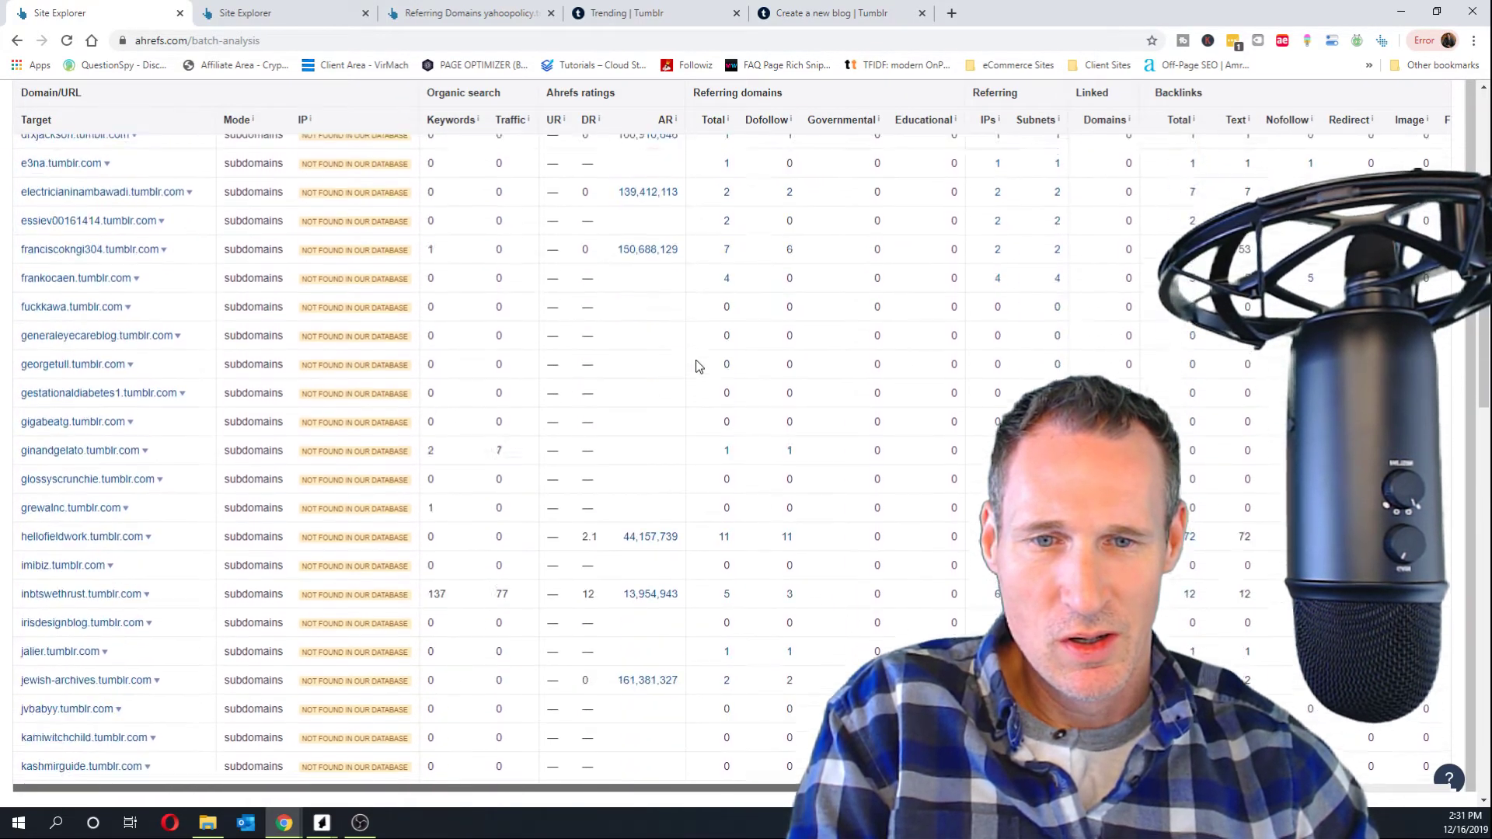
scroll(696, 366, "down", 3)
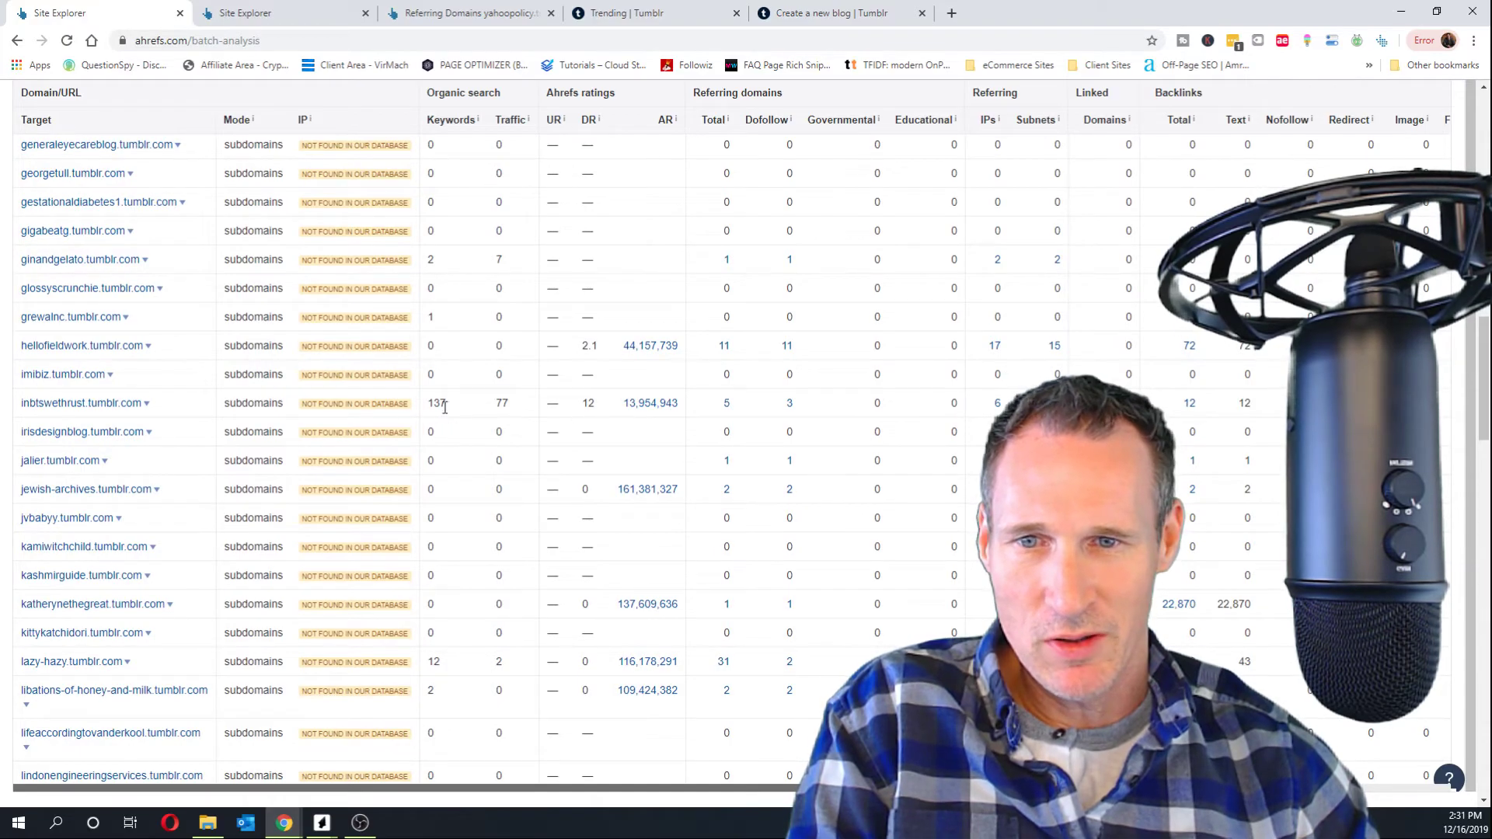
scroll(643, 447, "down", 4)
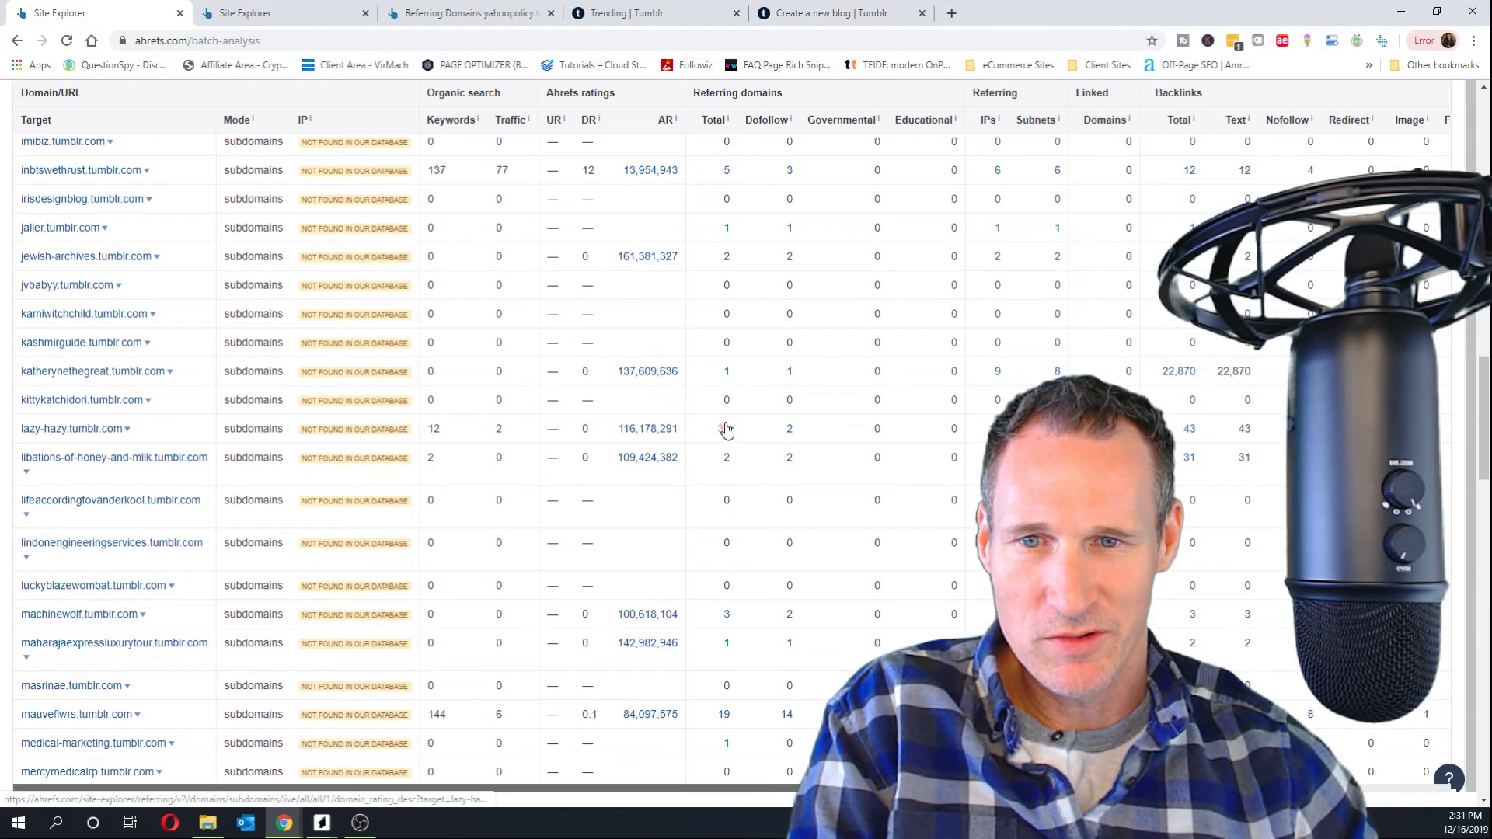
scroll(721, 426, "down", 2)
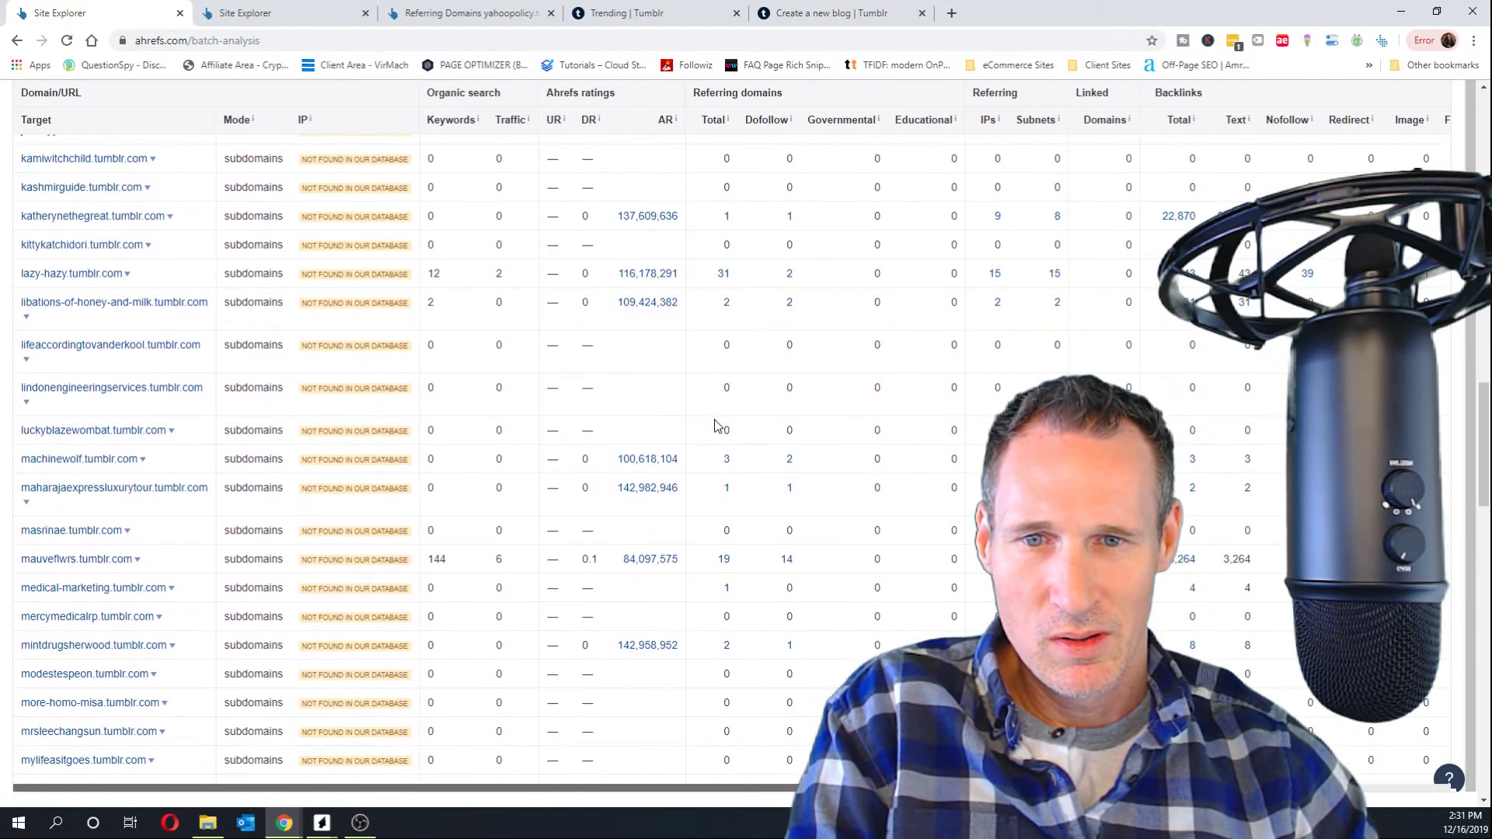
scroll(716, 425, "down", 2)
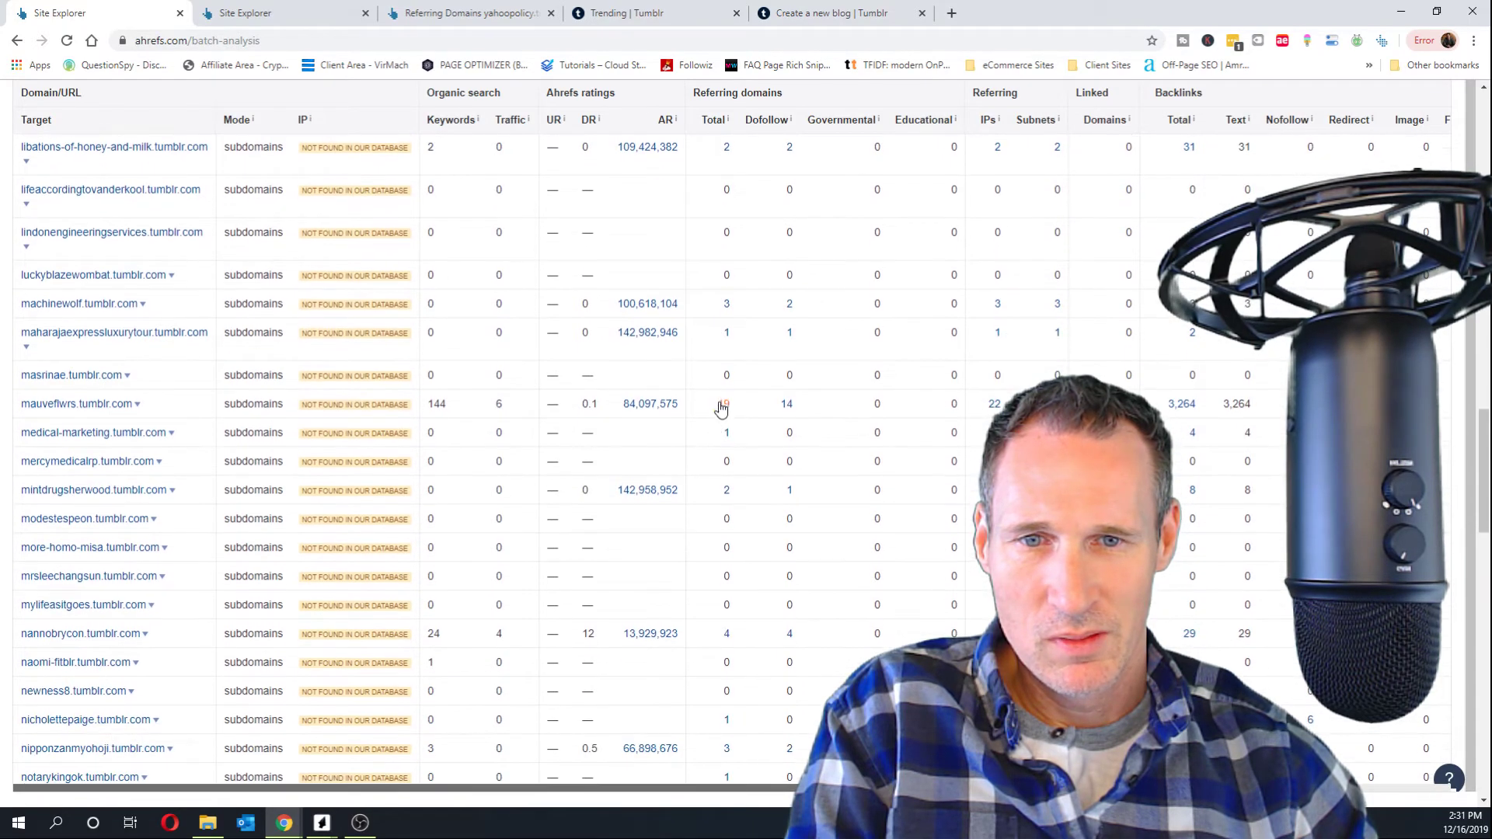
- Copy the mauveflwrs.tumblr.com link address and select the current Site Explorer target for replacement
right_click(66, 406)
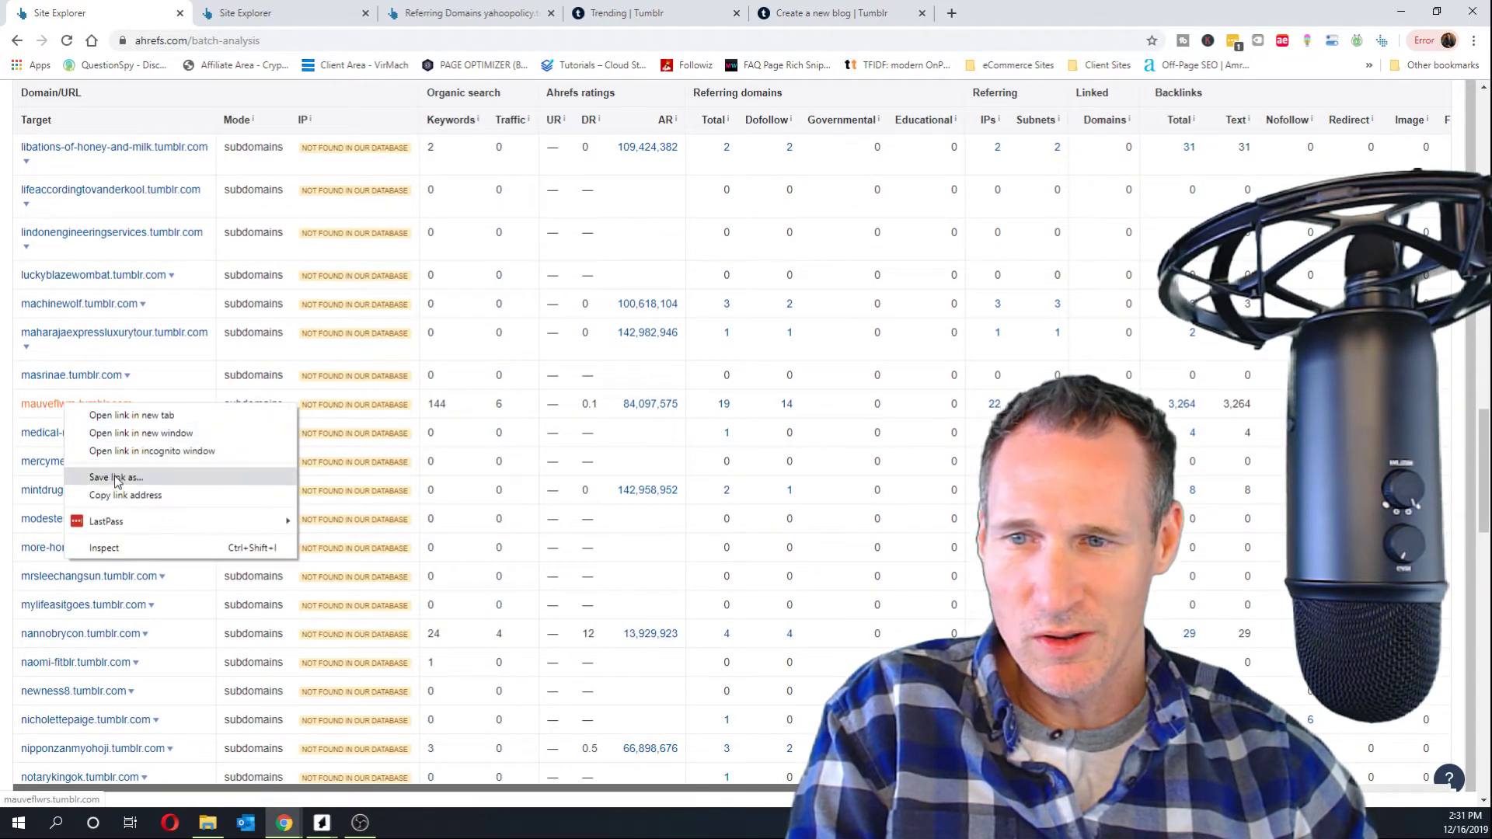
left_click(124, 494)
left_click(437, 22)
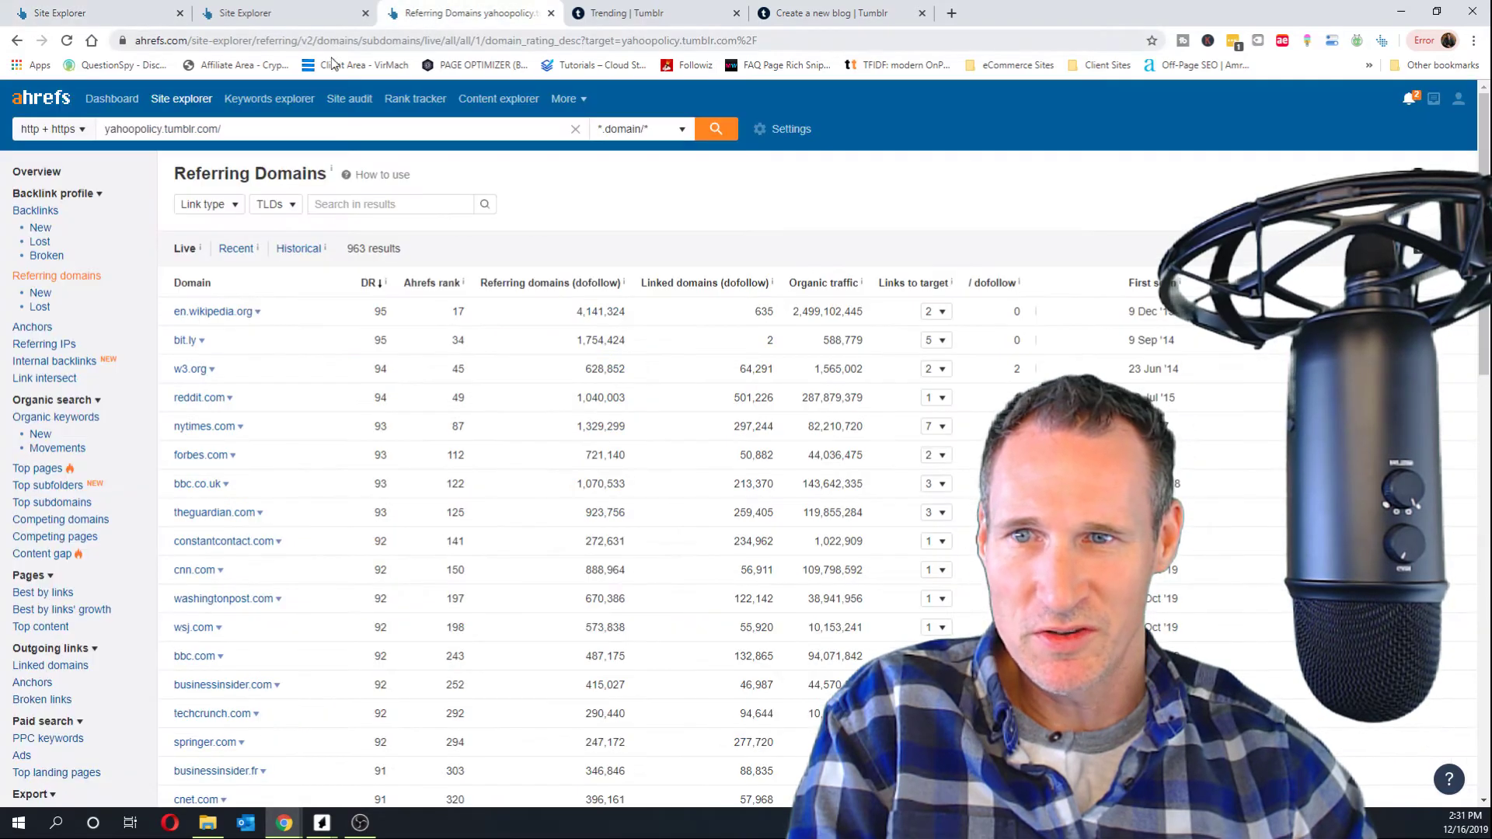
left_click(268, 14)
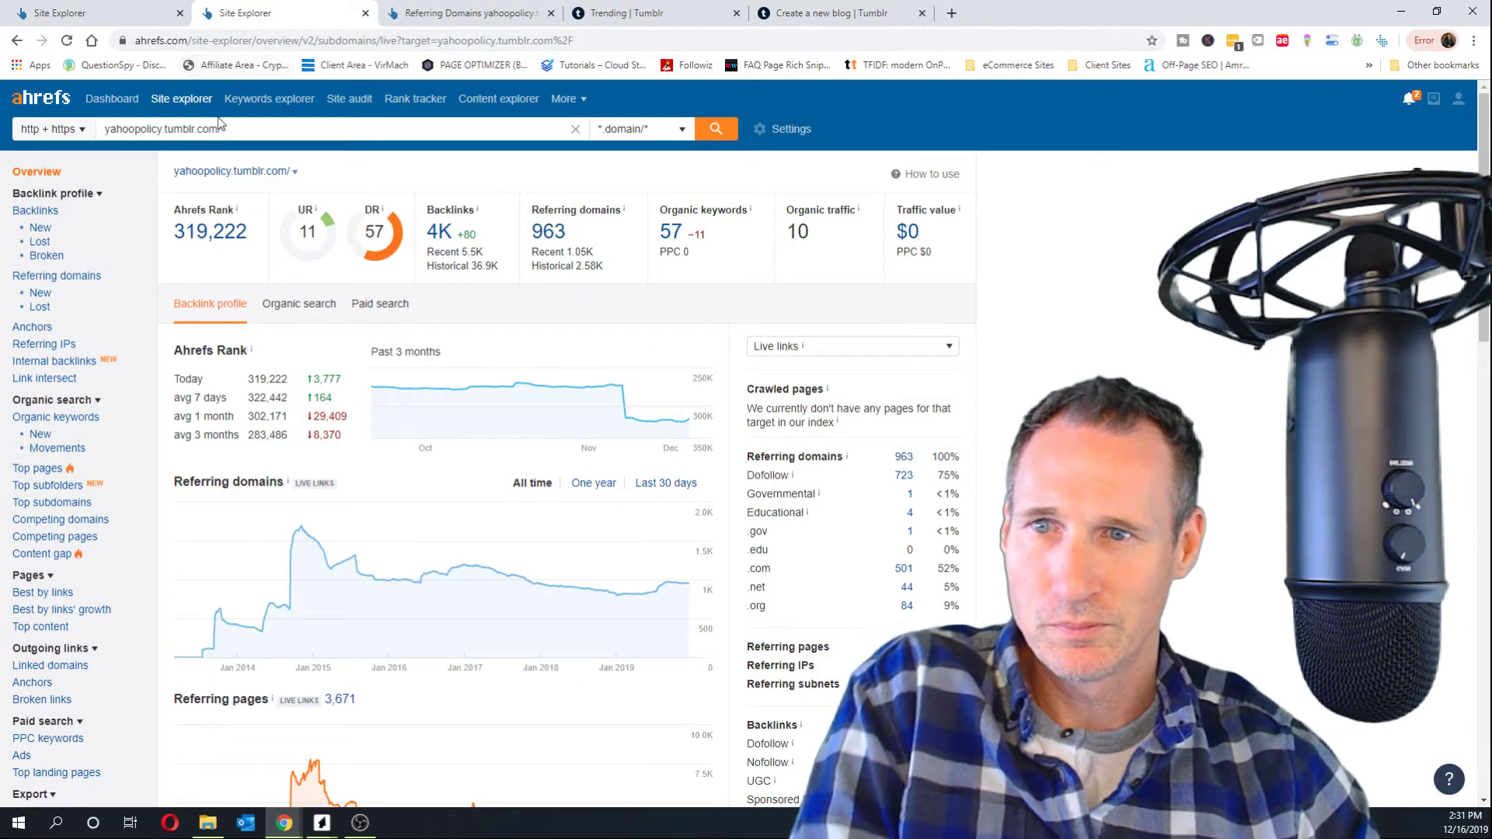
left_click_drag(222, 128, 4, 136)
- Paste mauveflwrs.tumblr.com as the target, run it, and sort its 19 referring domains by DR
key("ctrl+v")
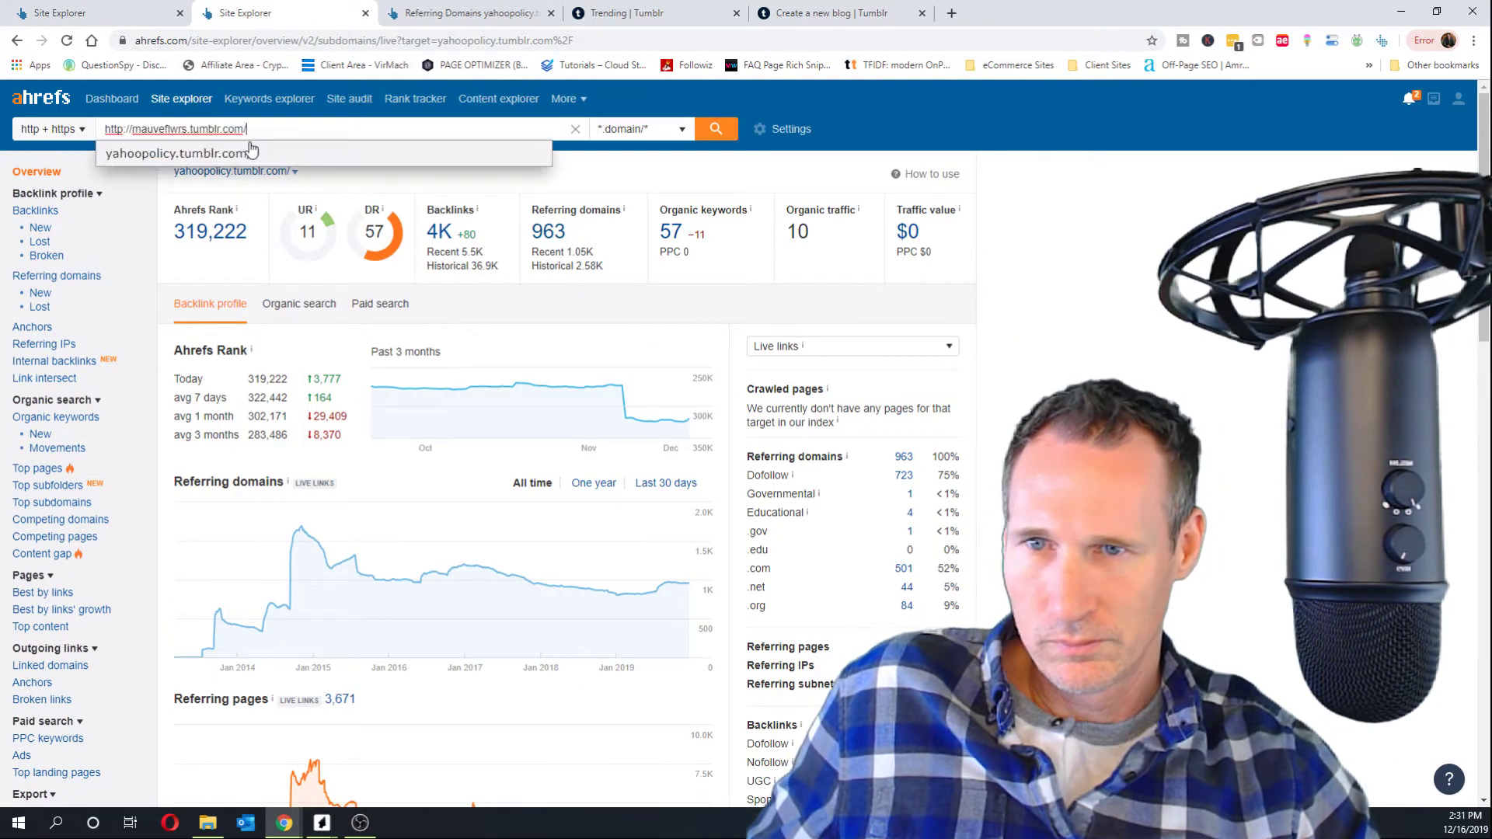
left_click(713, 129)
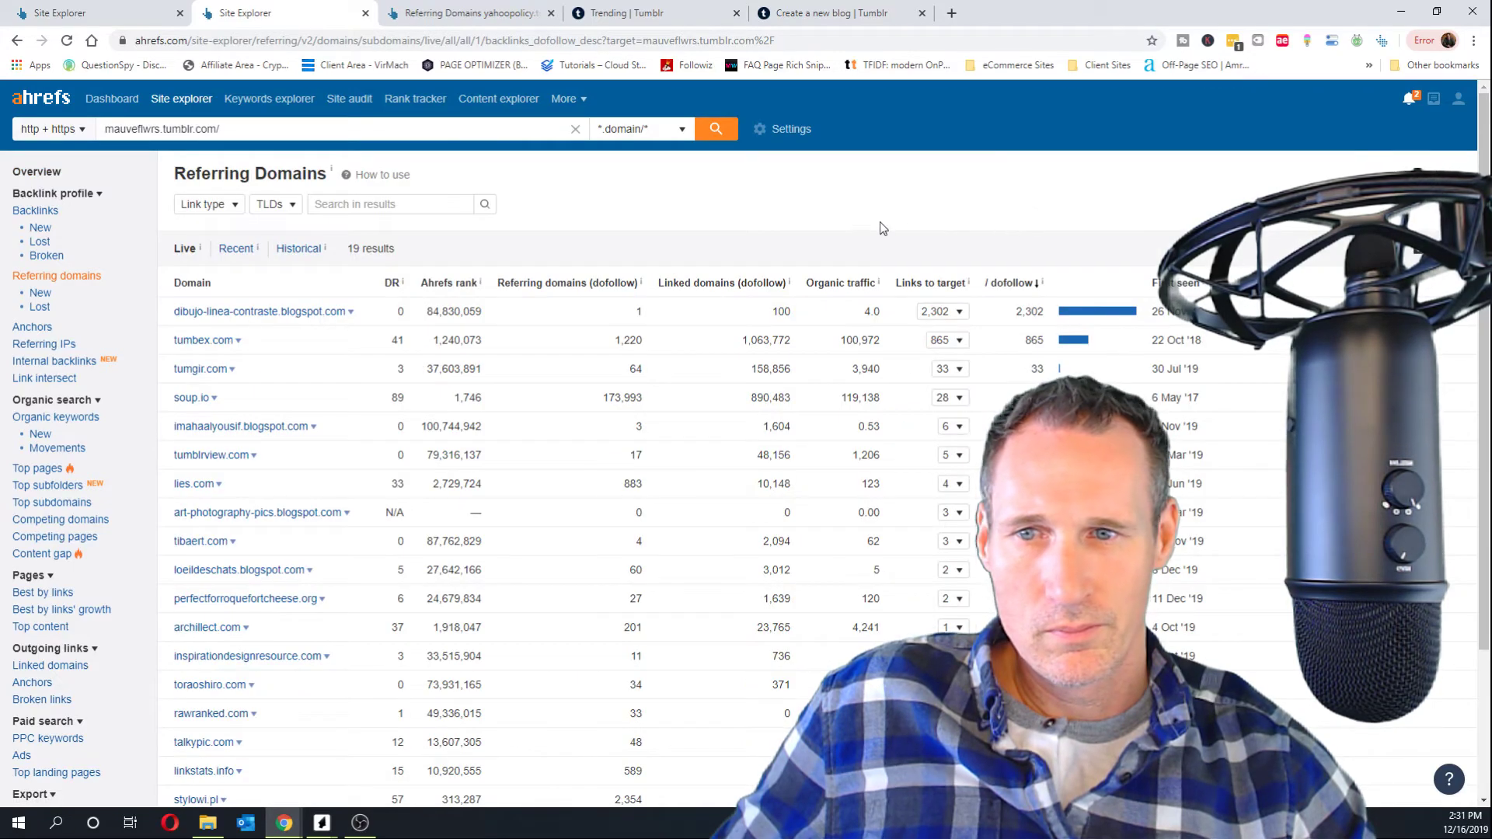
left_click(392, 284)
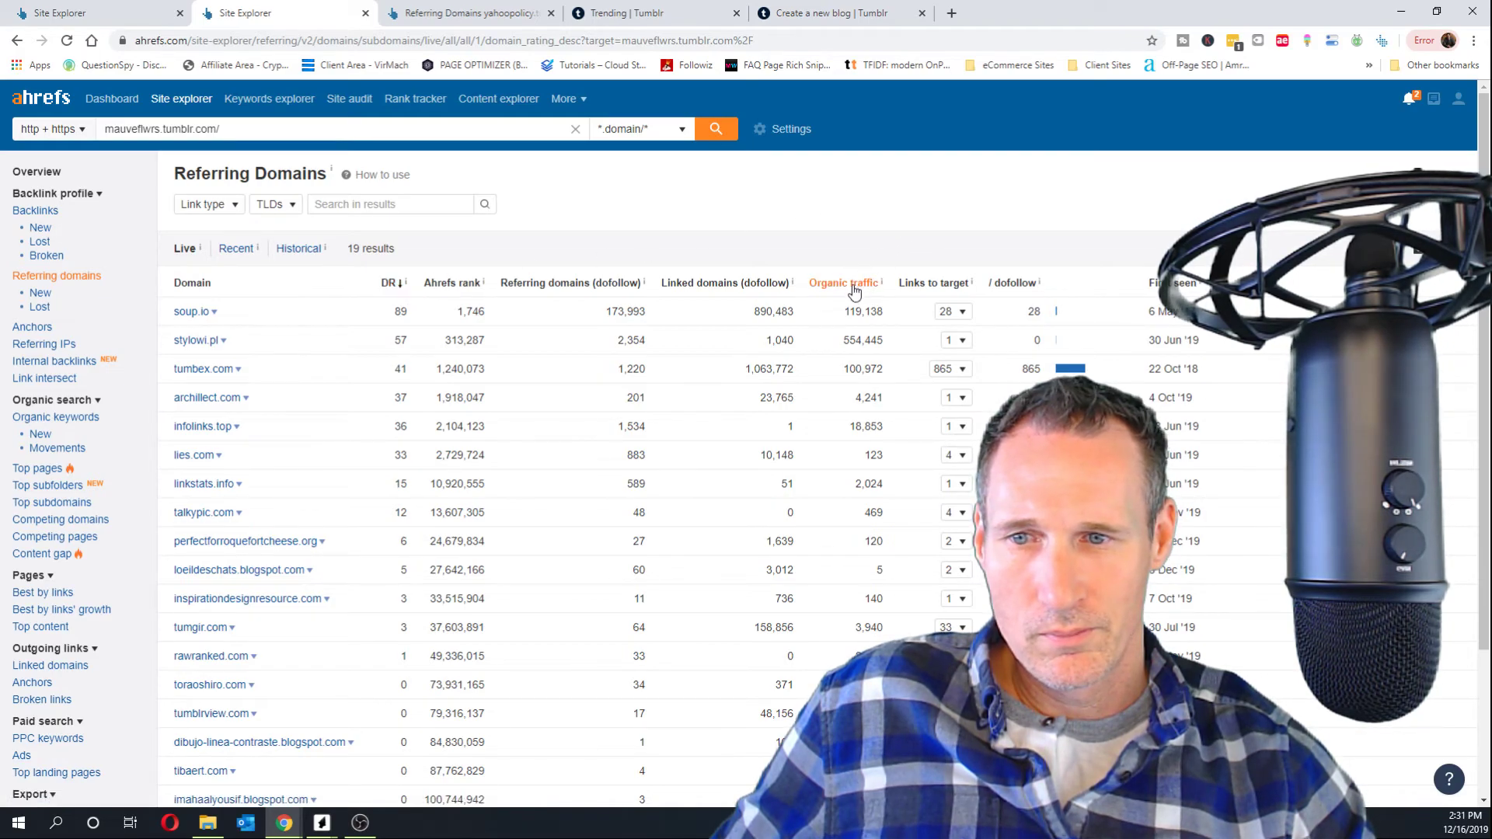
scroll(785, 333, "down", 2)
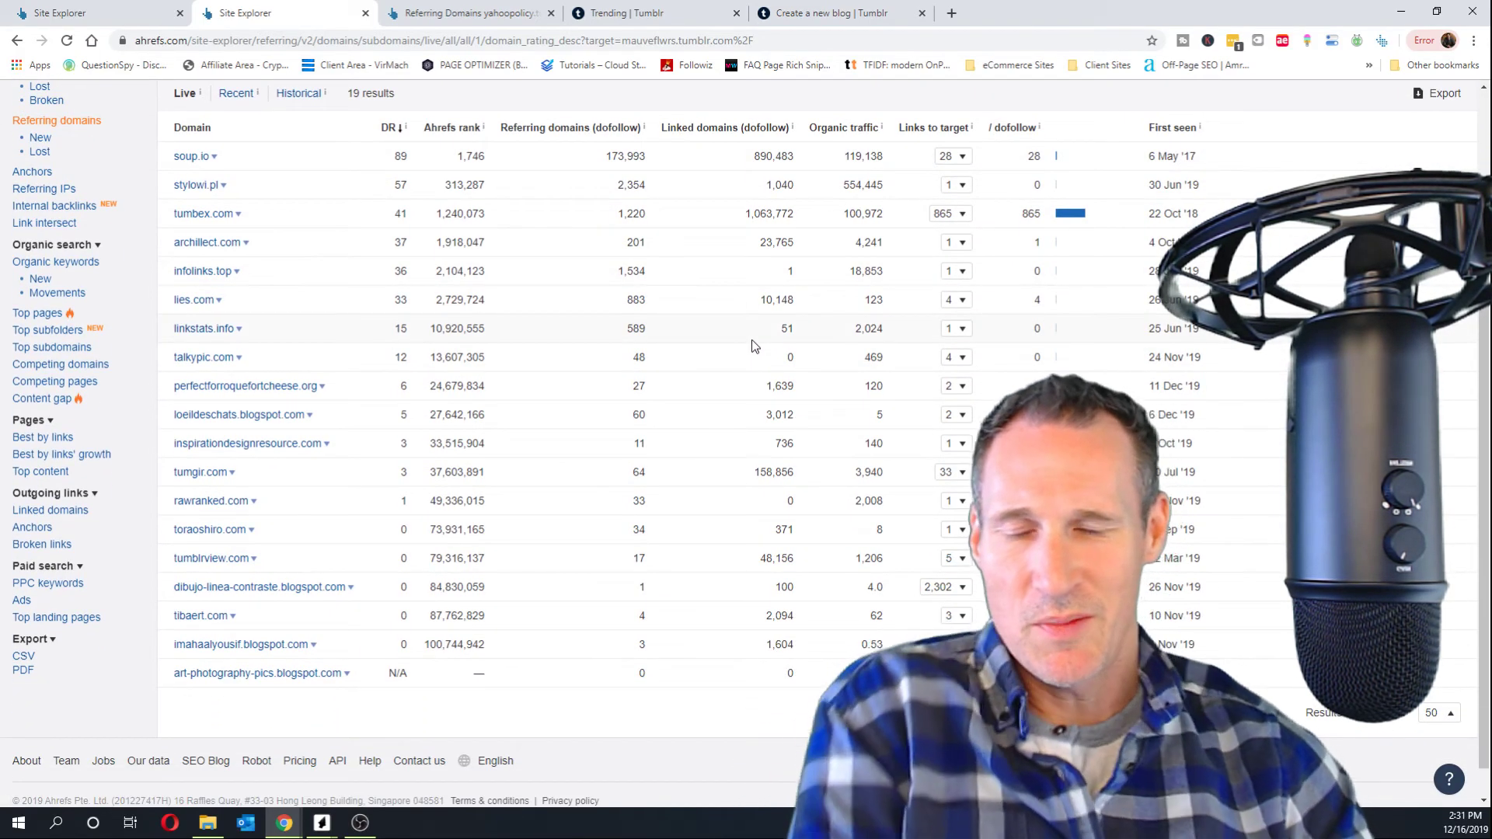
scroll(748, 338, "up", 2)
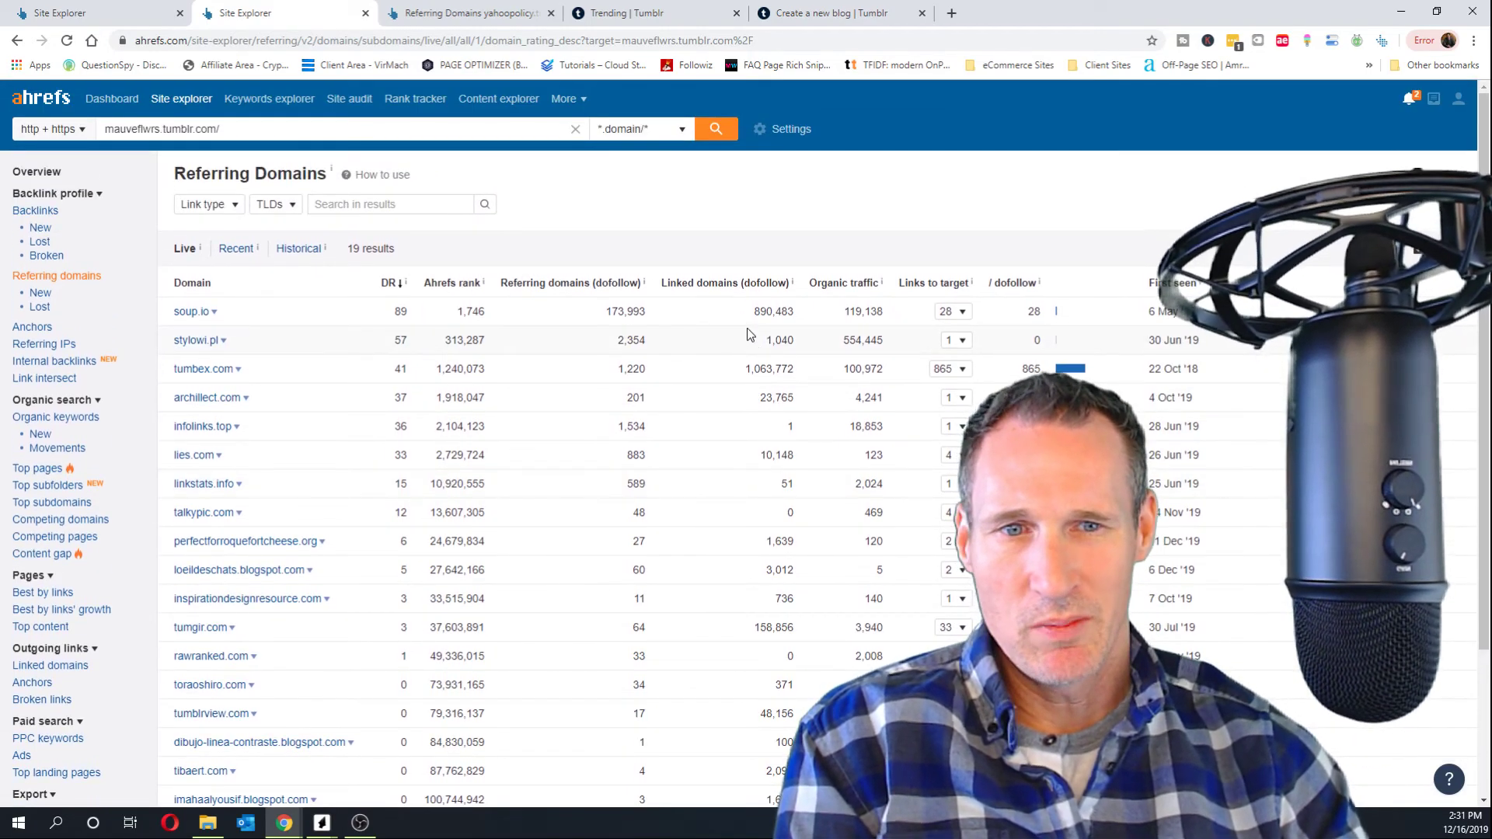